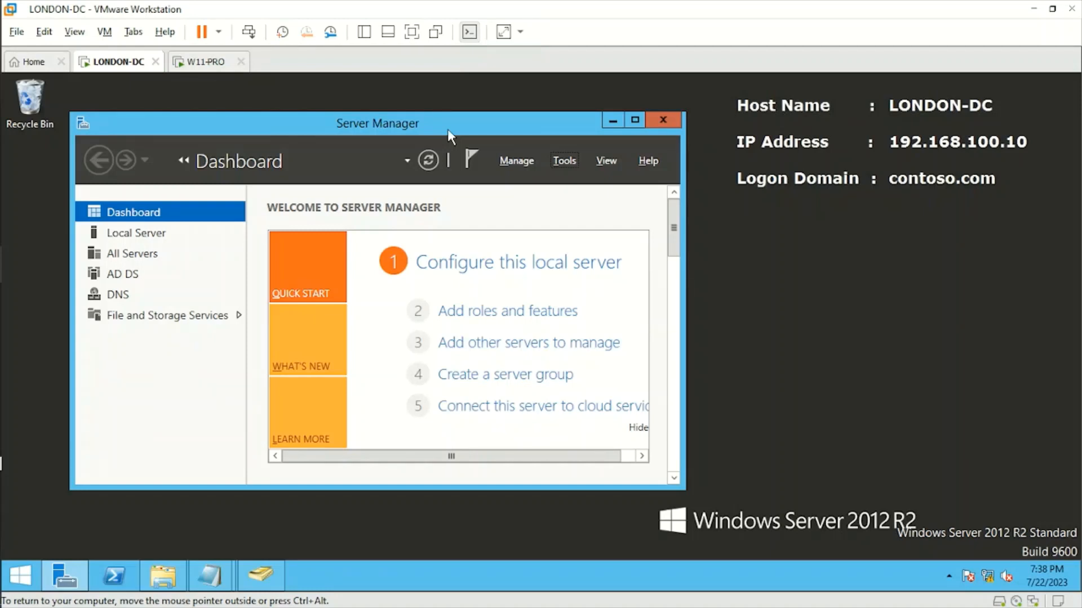
Open Active Directory Users and Computers, view contoso.com's root containers, then return to Server Manager
click(563, 161)
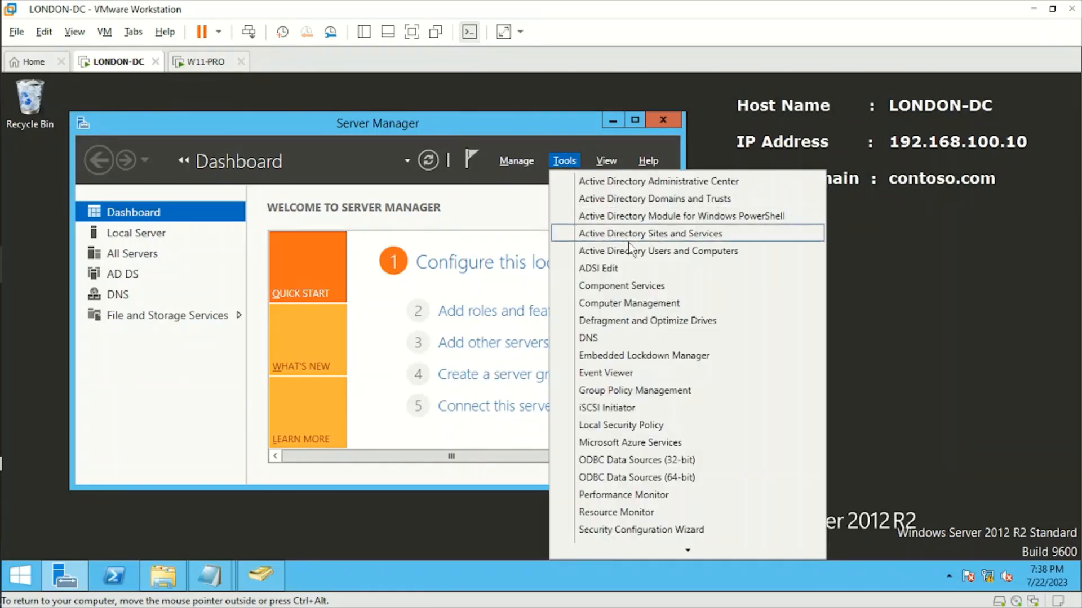
click(276, 589)
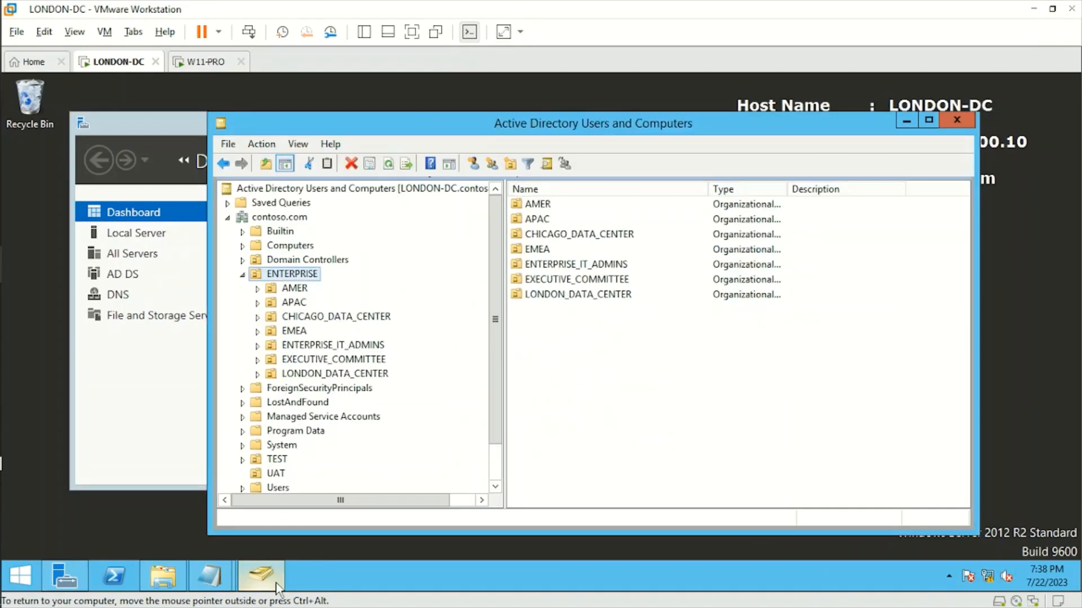
drag(367, 125, 268, 126)
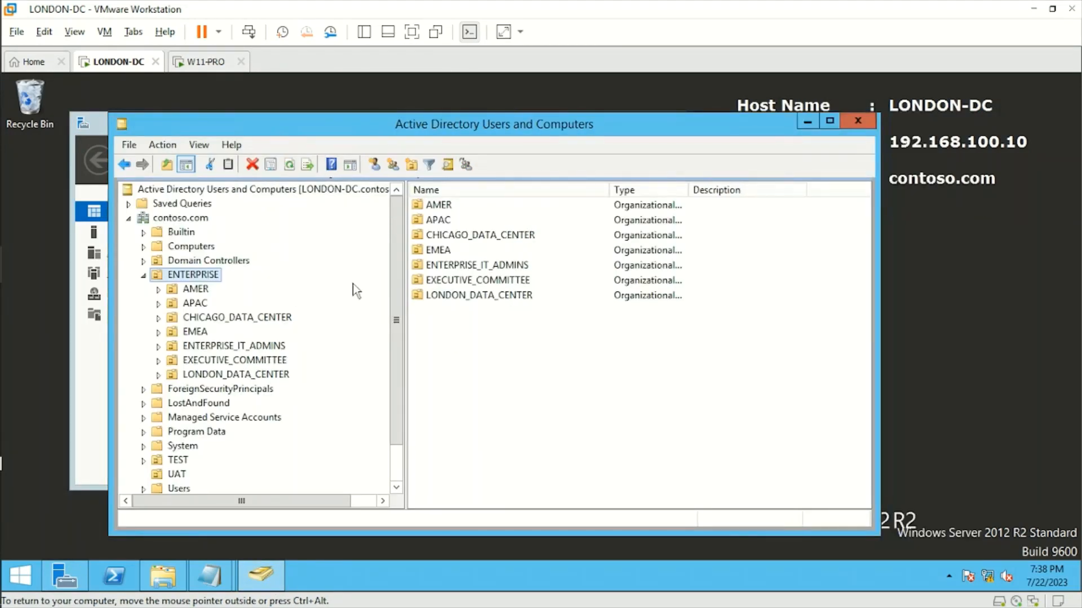
click(204, 221)
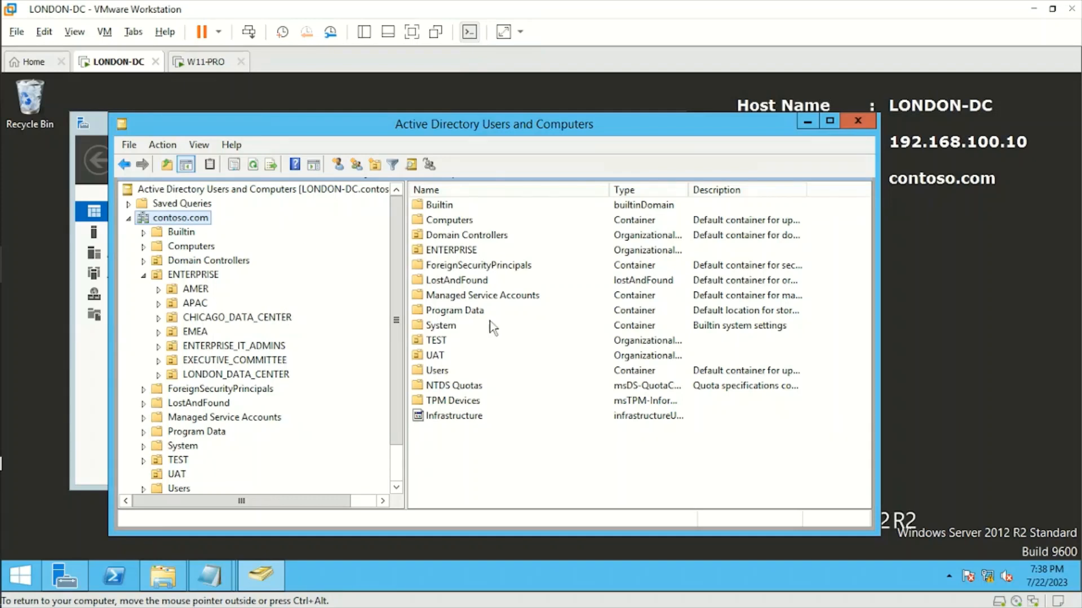
click(93, 369)
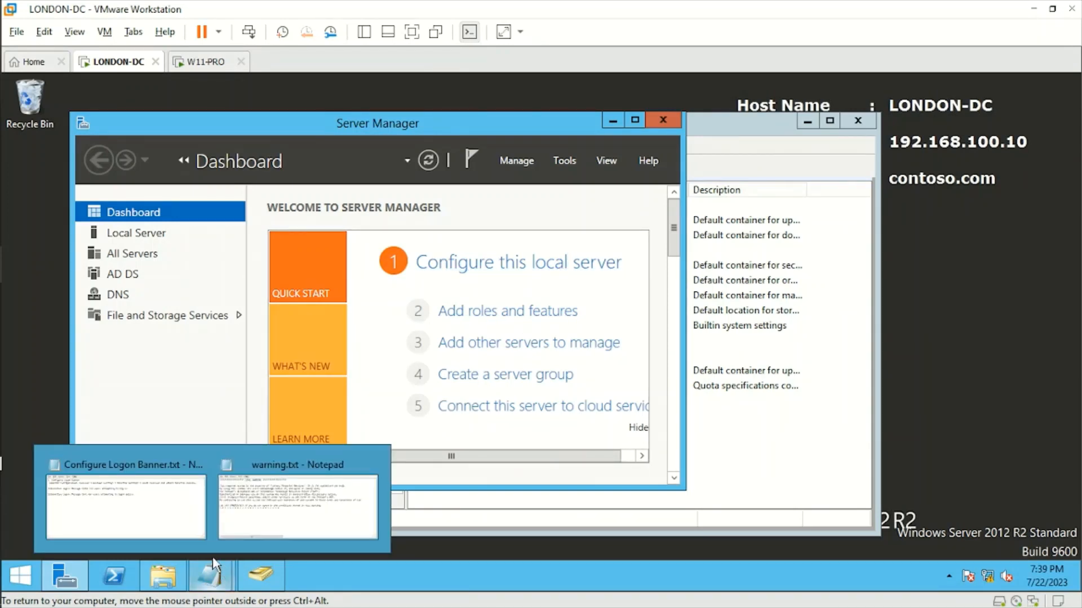
In the Configure Logon Banner notes, highlight the Windows Settings > Security Settings > Local Policies > Security Options path
mouse_move(201, 573)
click(180, 512)
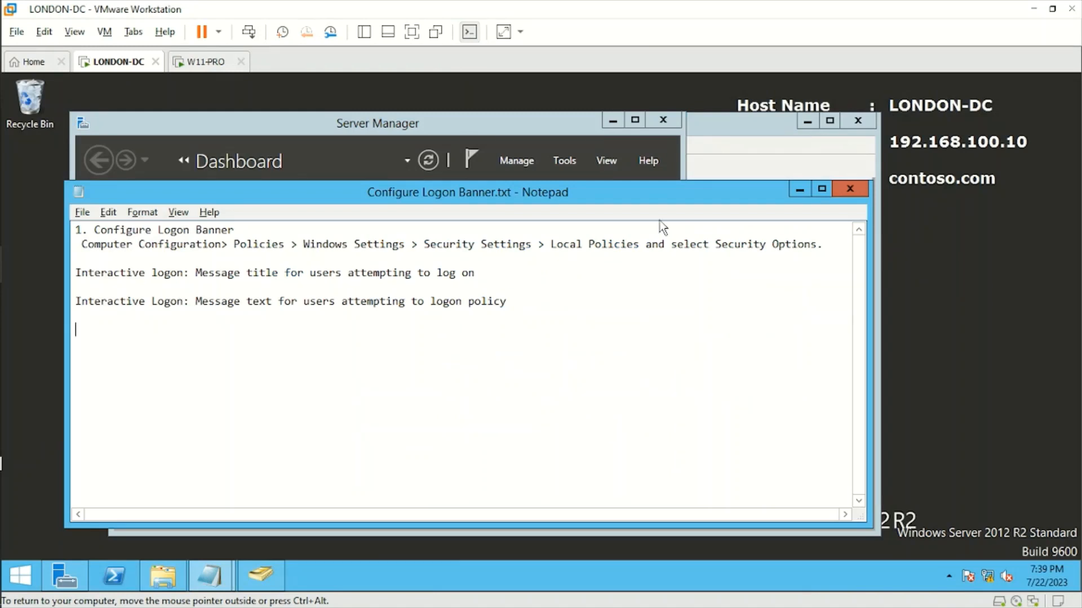
drag(303, 245, 518, 245)
click(518, 244)
drag(303, 244, 640, 245)
click(525, 245)
click(640, 245)
drag(716, 244, 818, 244)
click(818, 245)
Highlight the Interactive logon Message title and Message text policy names, then return to ADUC
drag(507, 302, 75, 273)
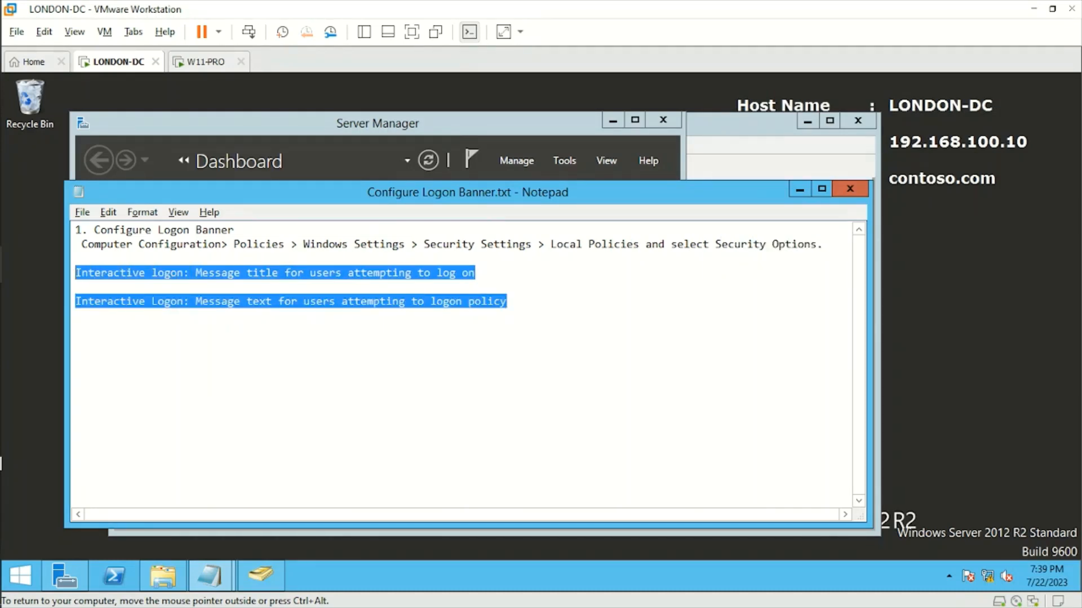
click(76, 287)
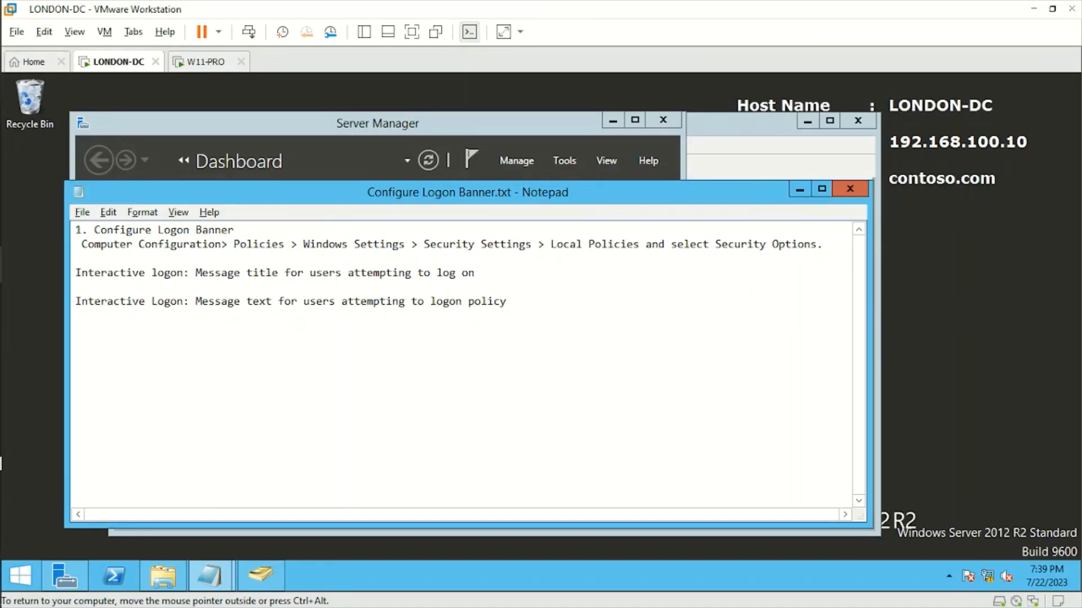
drag(195, 273, 470, 273)
click(467, 272)
drag(247, 300, 354, 300)
click(355, 301)
click(743, 131)
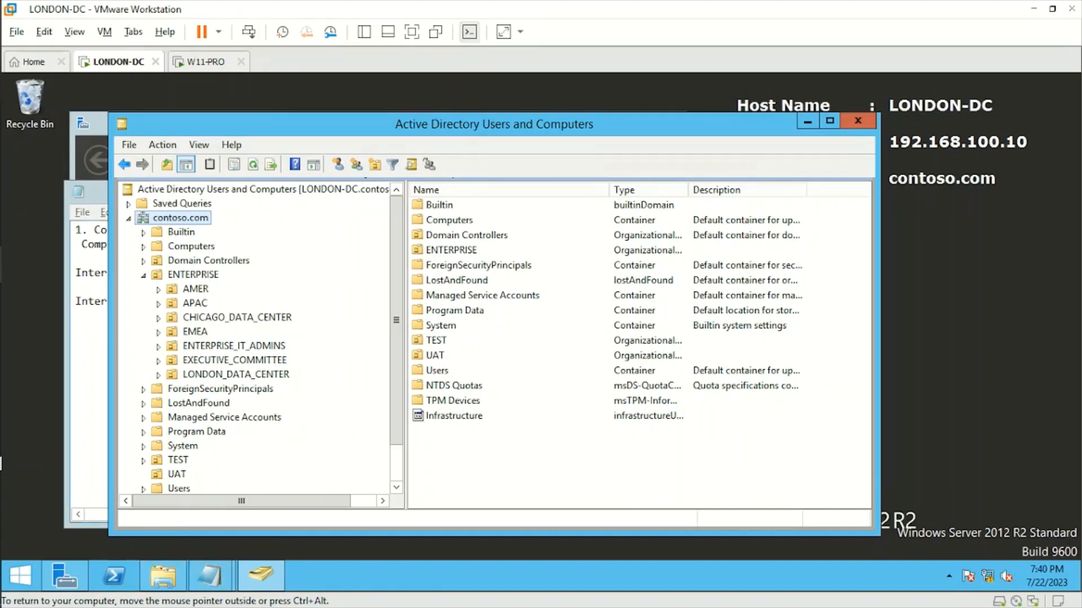
Launch Group Policy Management from Server Manager's Tools and select contoso.com's Group Policy Objects
click(99, 133)
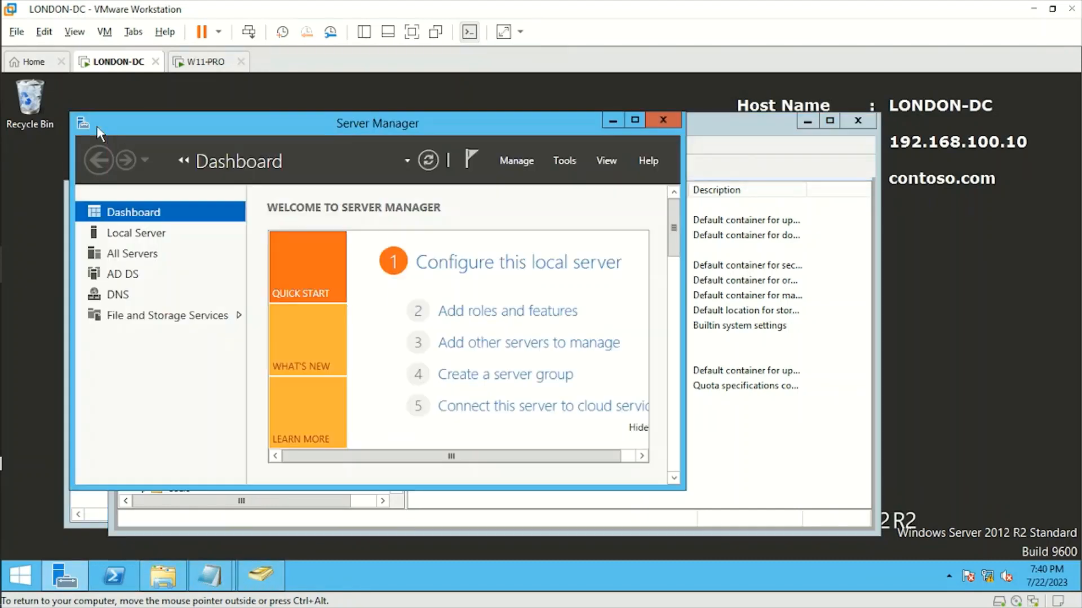
click(560, 161)
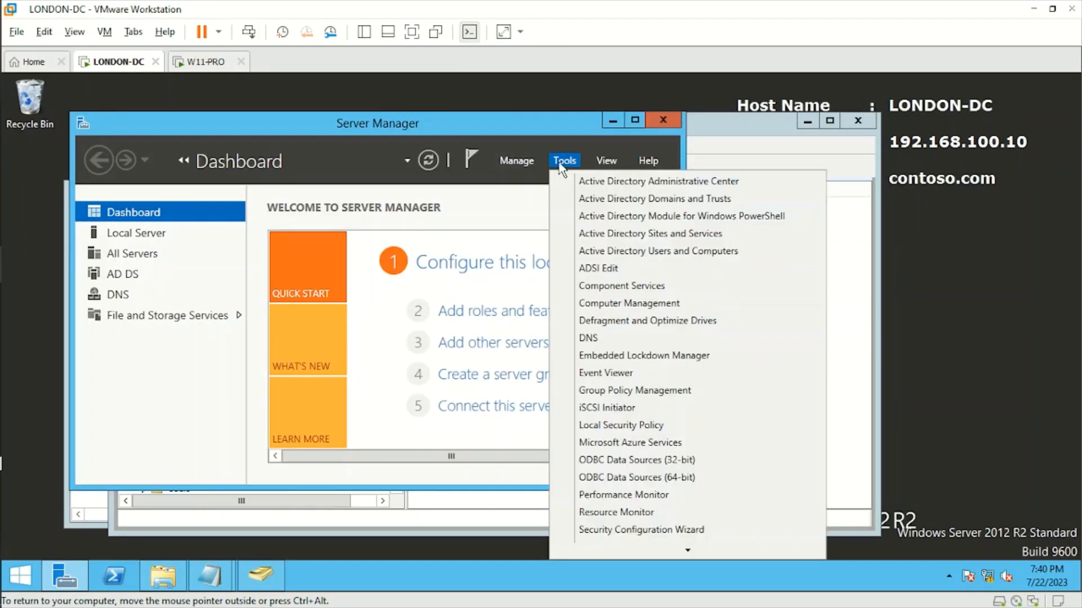
click(624, 393)
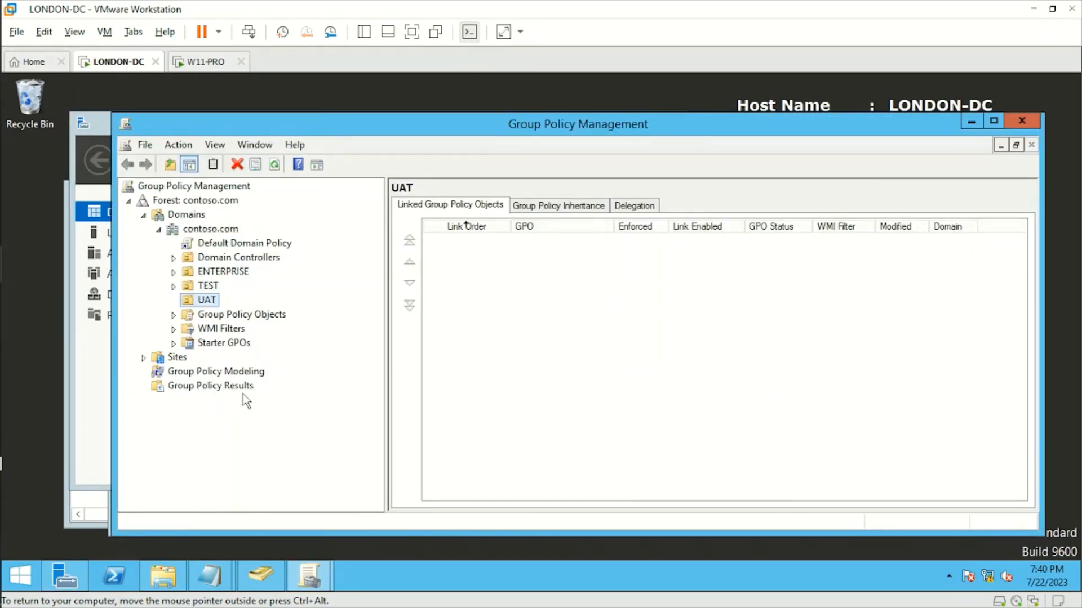
click(235, 317)
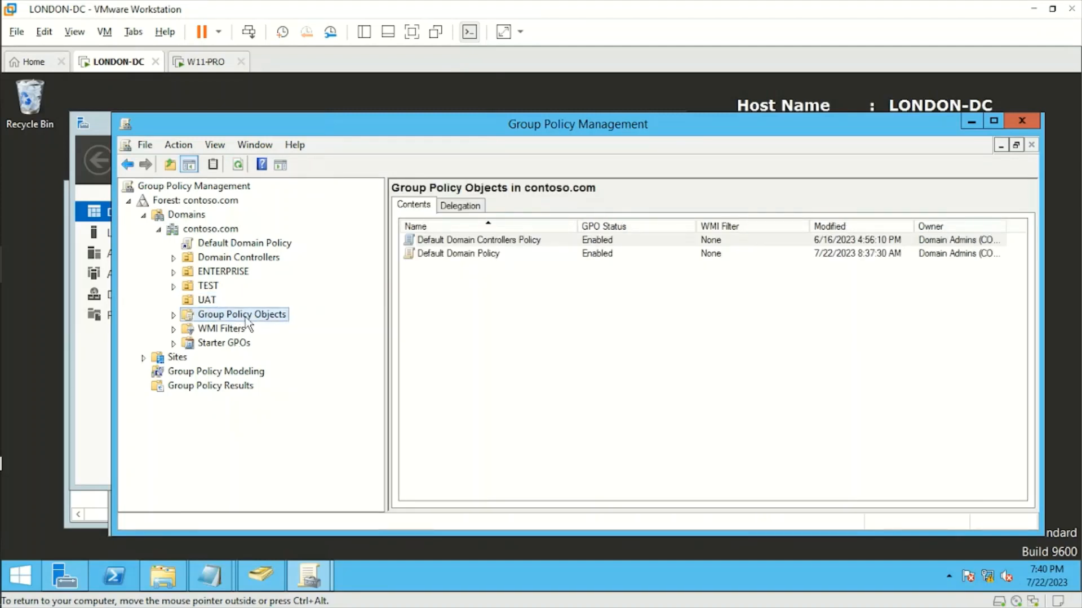
Create a new GPO named 'Logon Banner' and expand Group Policy Objects to list it
right_click(246, 323)
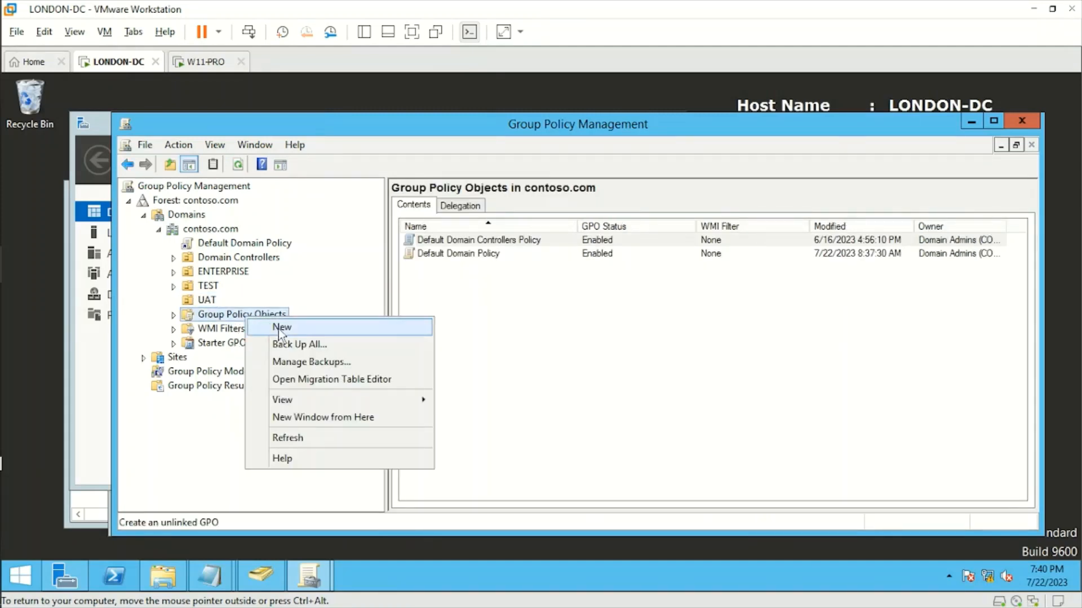
click(279, 325)
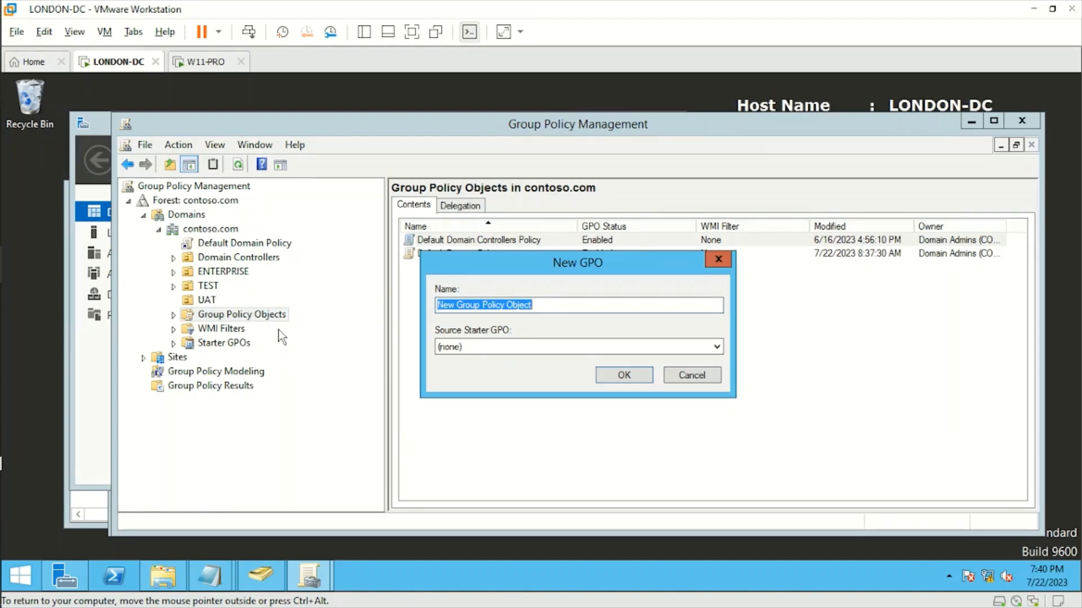
text(Logon Banner)
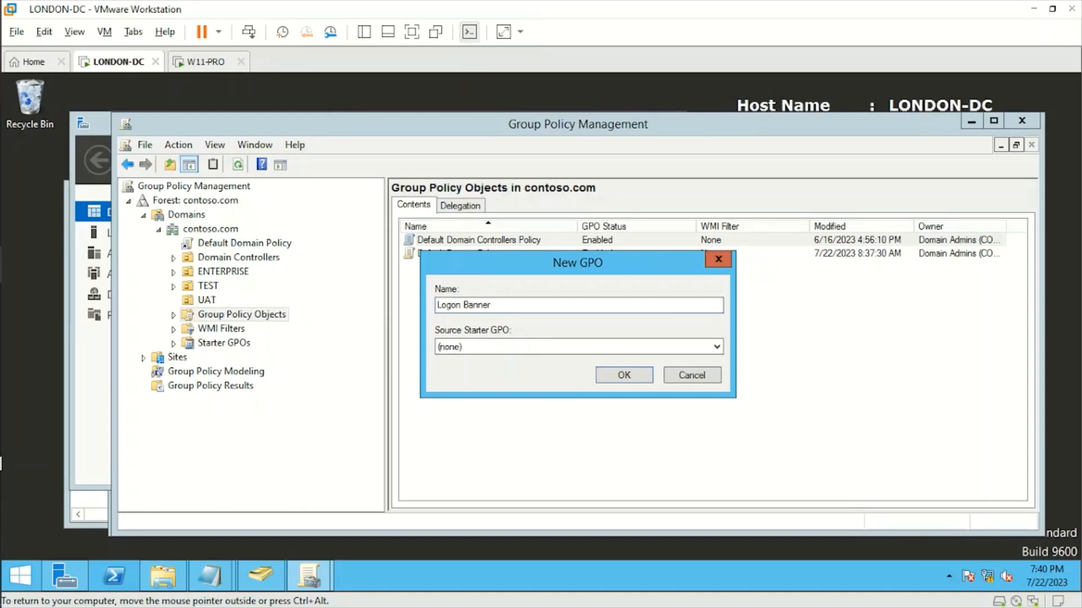
click(616, 376)
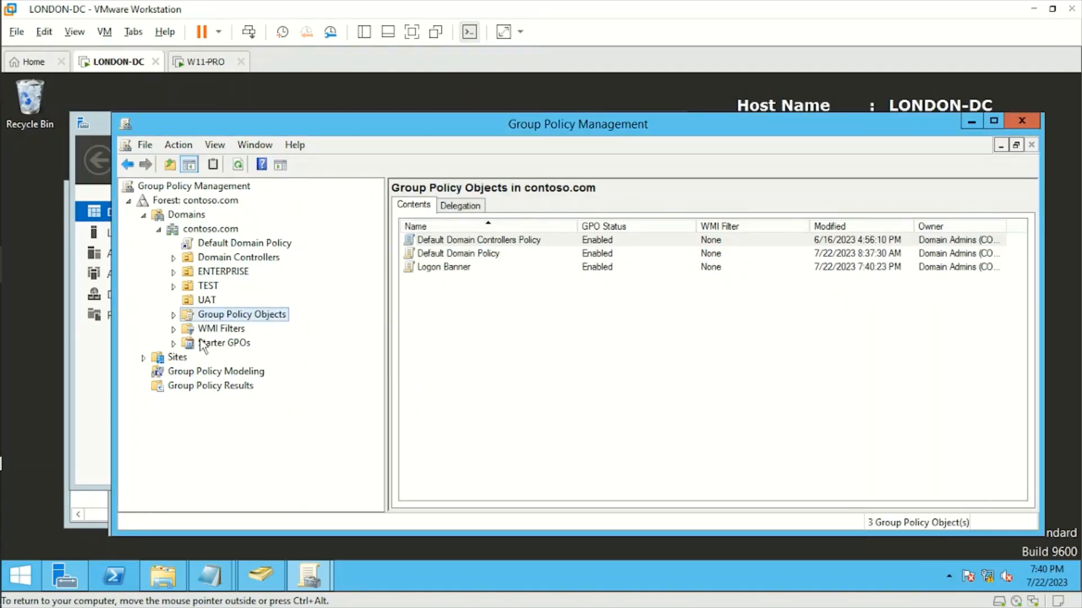
click(174, 315)
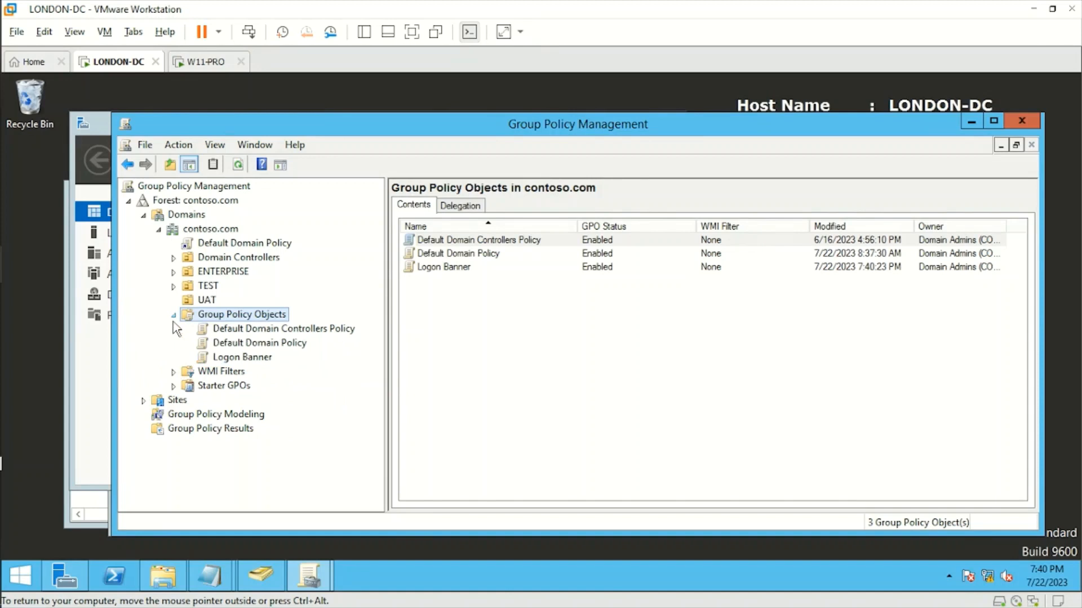
Open the Logon Banner GPO in the editor and expand Computer Configuration's Policies branch
right_click(255, 361)
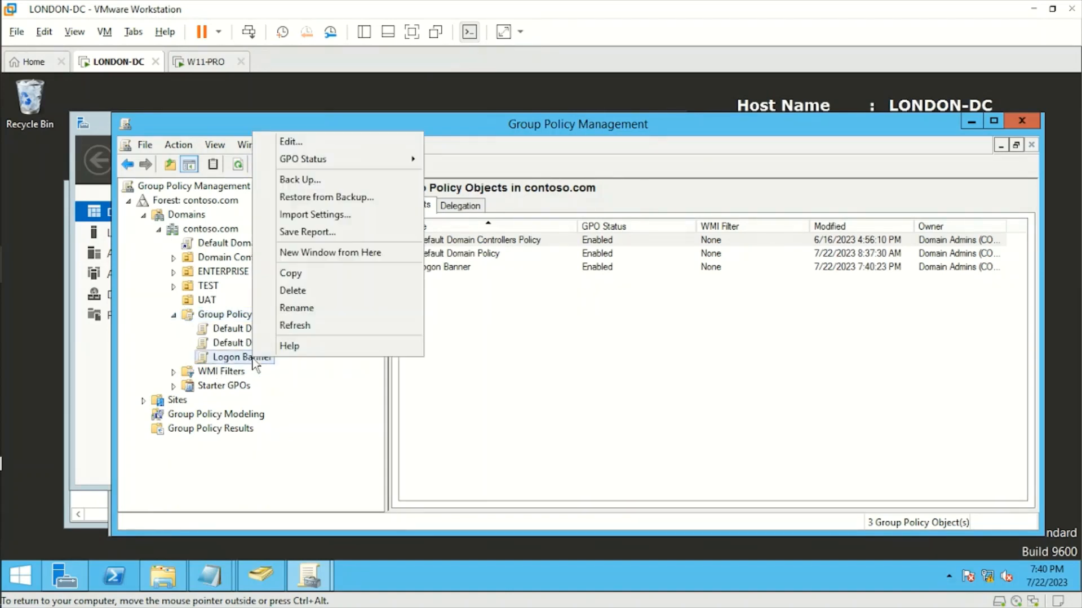
click(287, 141)
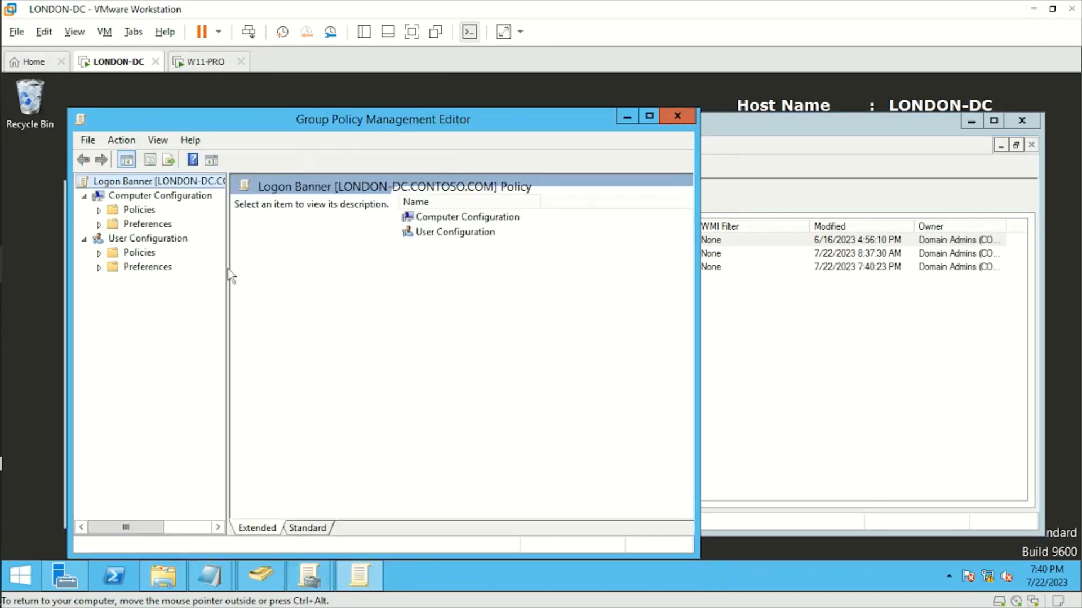
click(99, 210)
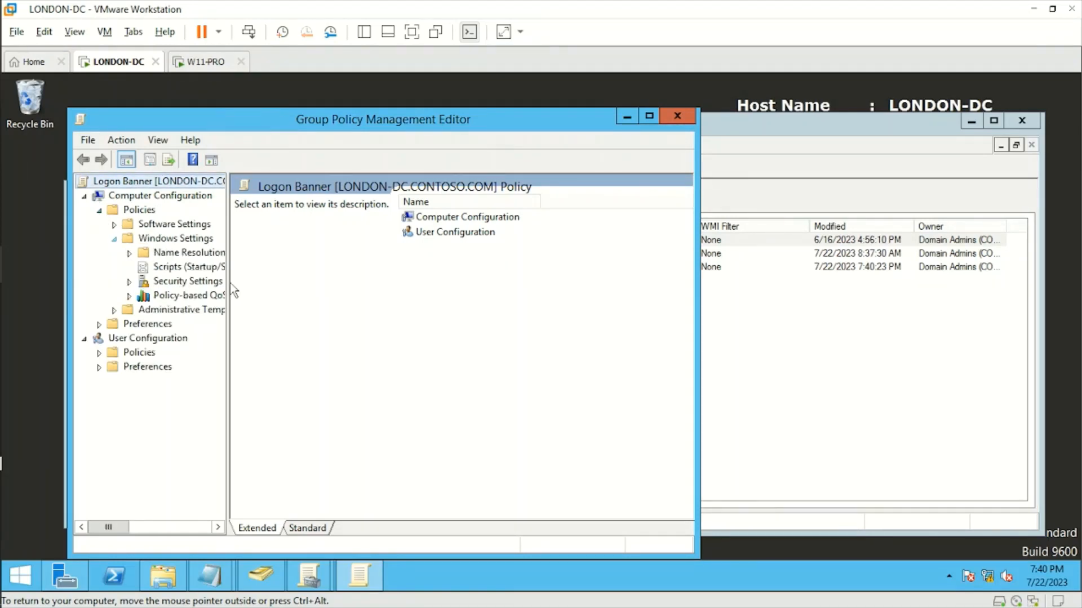
drag(232, 287, 362, 285)
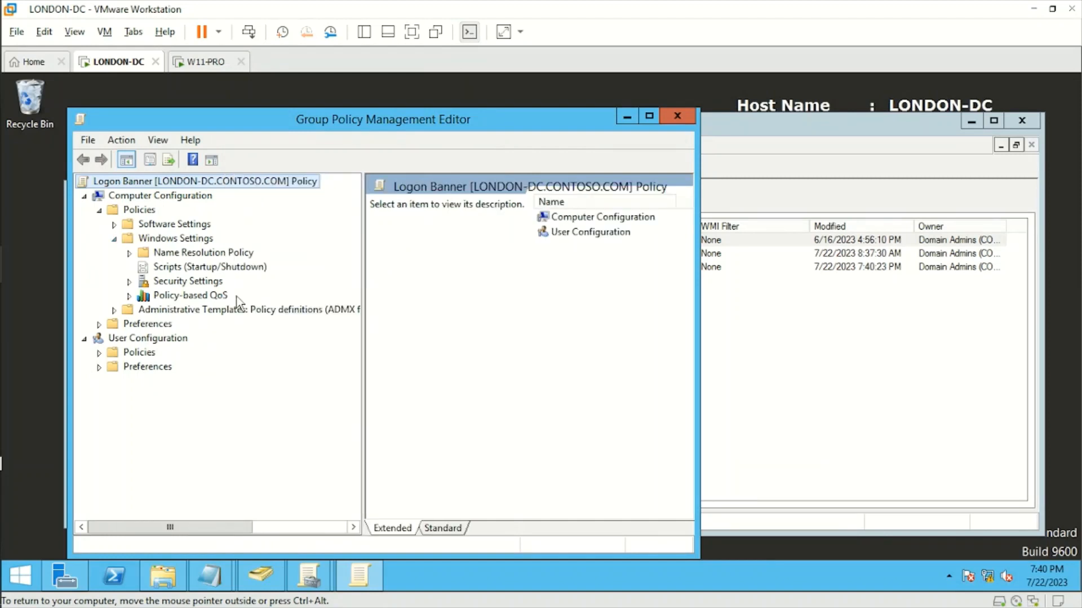
Go to Security Settings > Local Policies > Security Options, widening columns to show full policy names
click(129, 281)
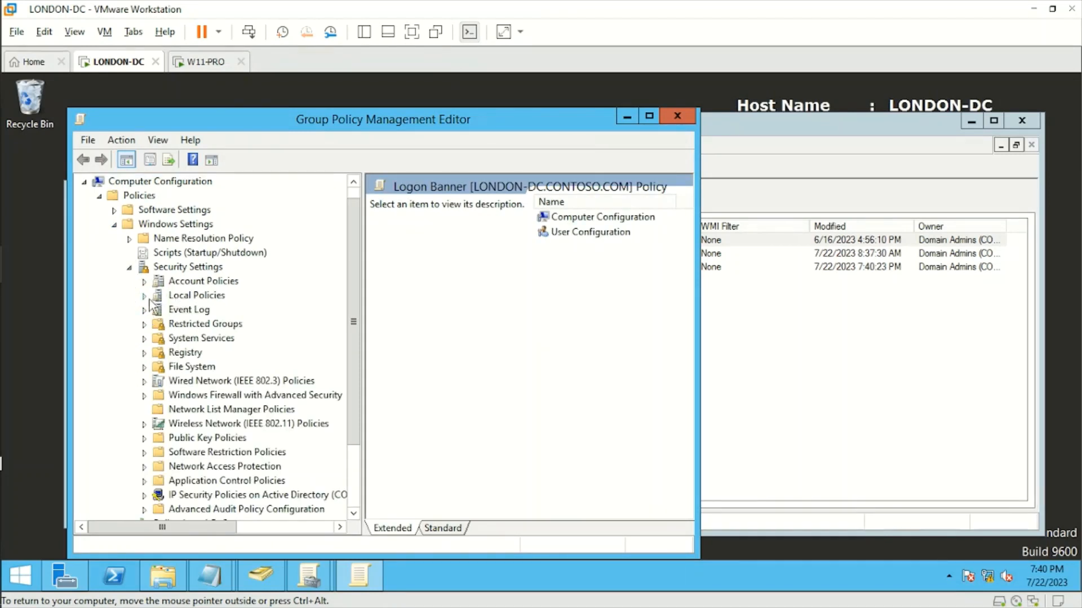
click(145, 296)
click(210, 339)
drag(697, 331, 958, 318)
drag(946, 251, 944, 329)
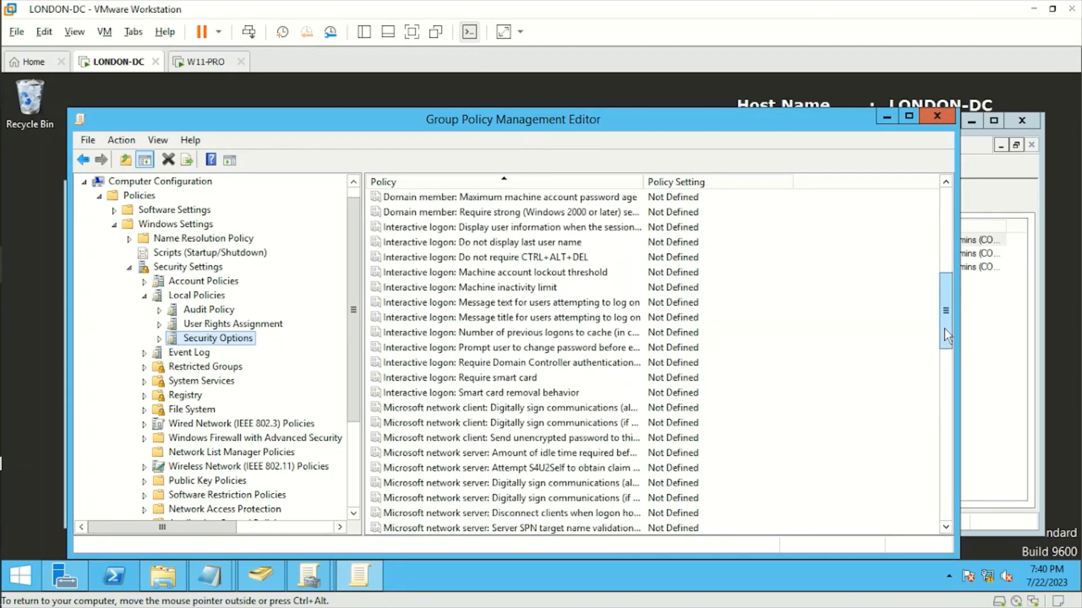
drag(642, 184, 777, 185)
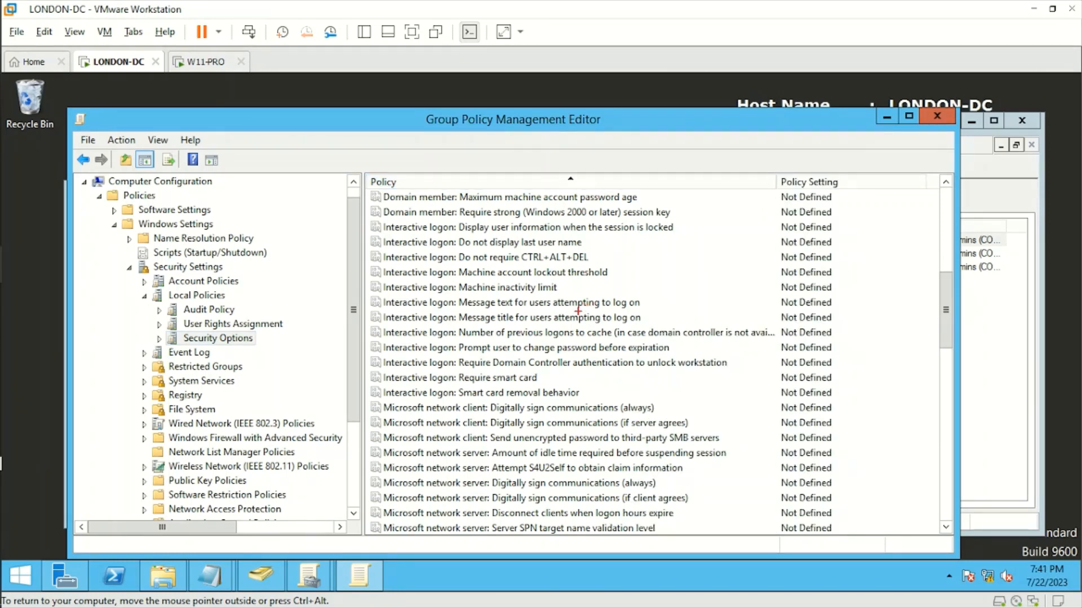
mouse_move(370, 295)
mouse_down()
mouse_move(383, 313)
mouse_move(493, 325)
mouse_move(667, 327)
mouse_up()
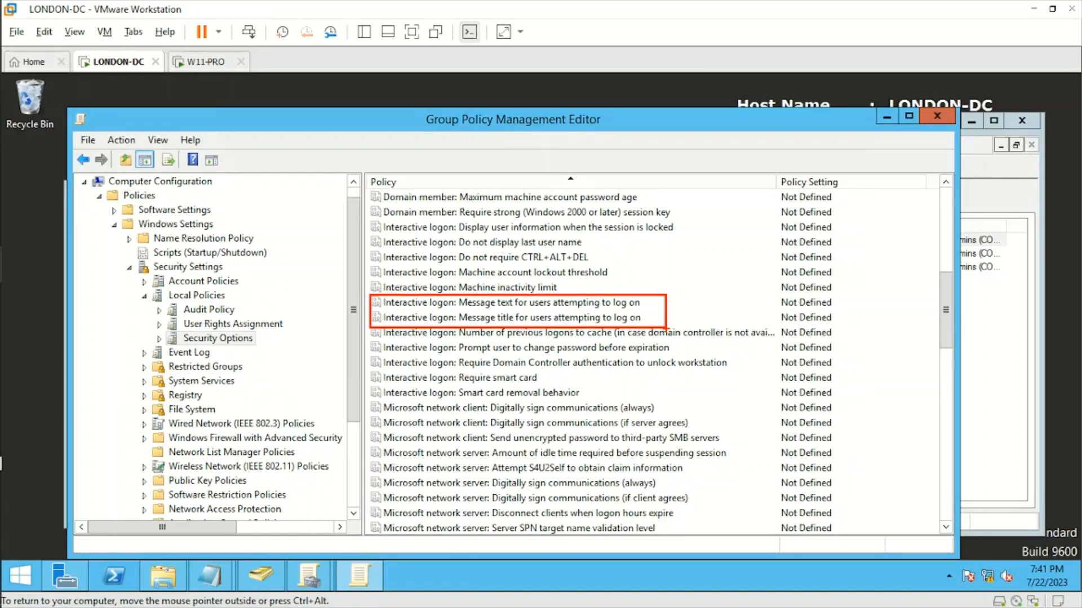
Open the Interactive logon message title policy, tick Define, and select the LEGAL WARNING line in warning.txt
click(552, 319)
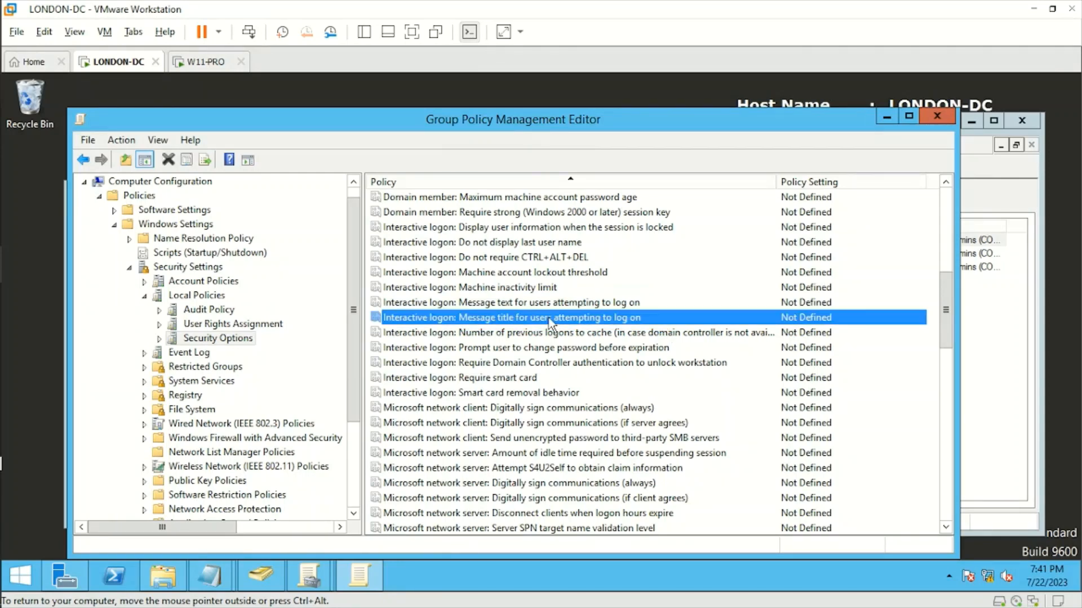
double_click(515, 319)
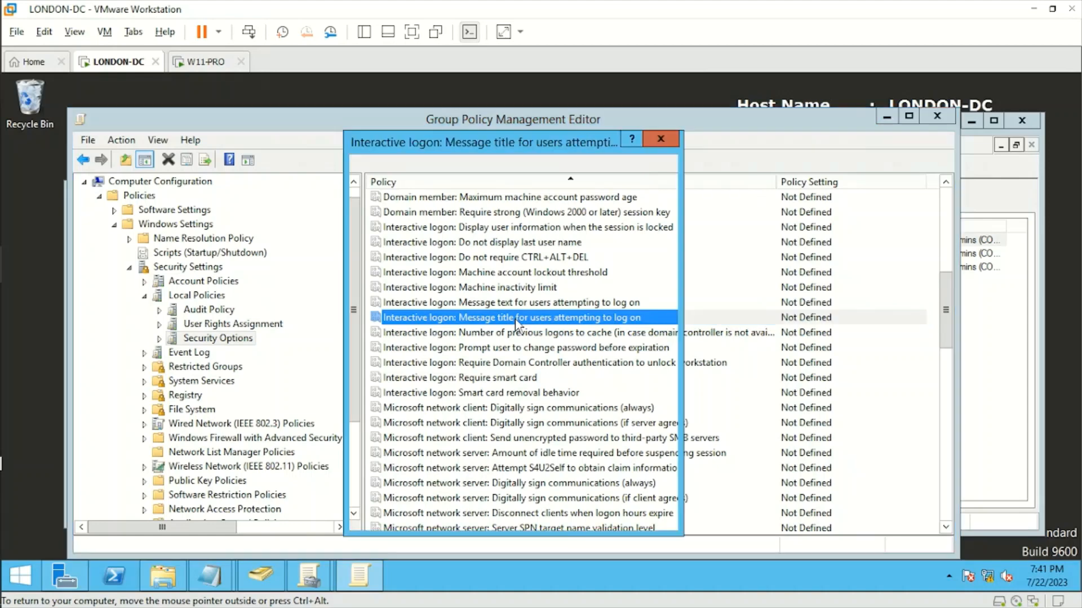
click(371, 236)
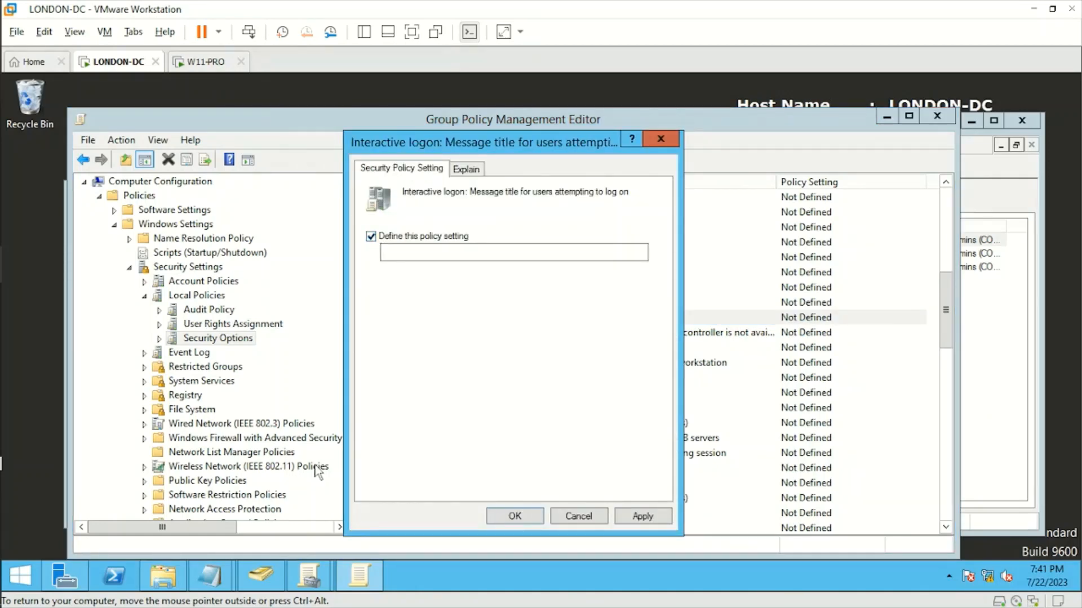
mouse_move(223, 586)
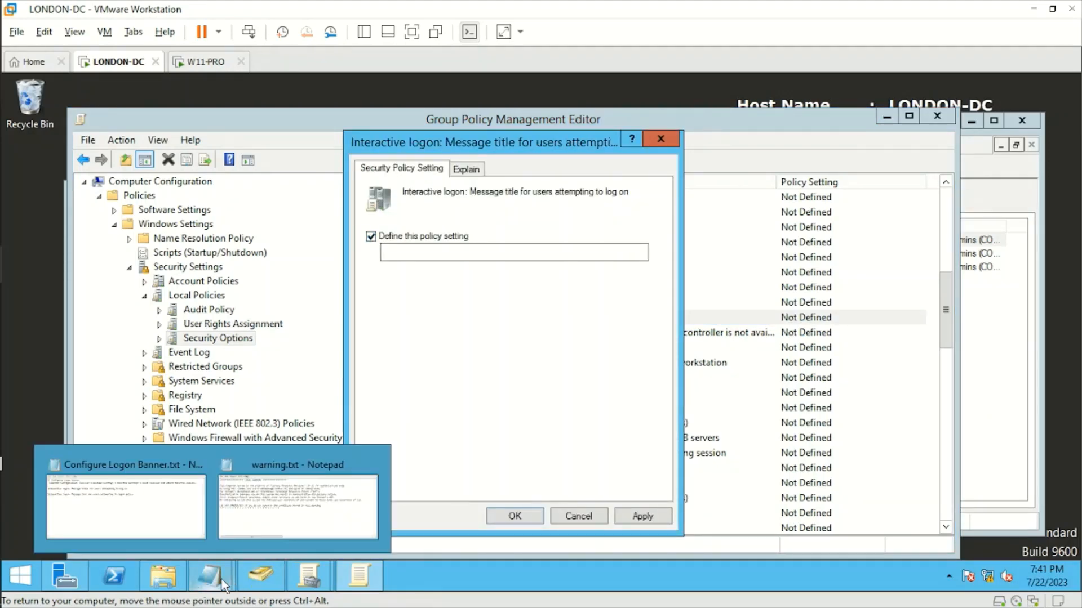
click(171, 515)
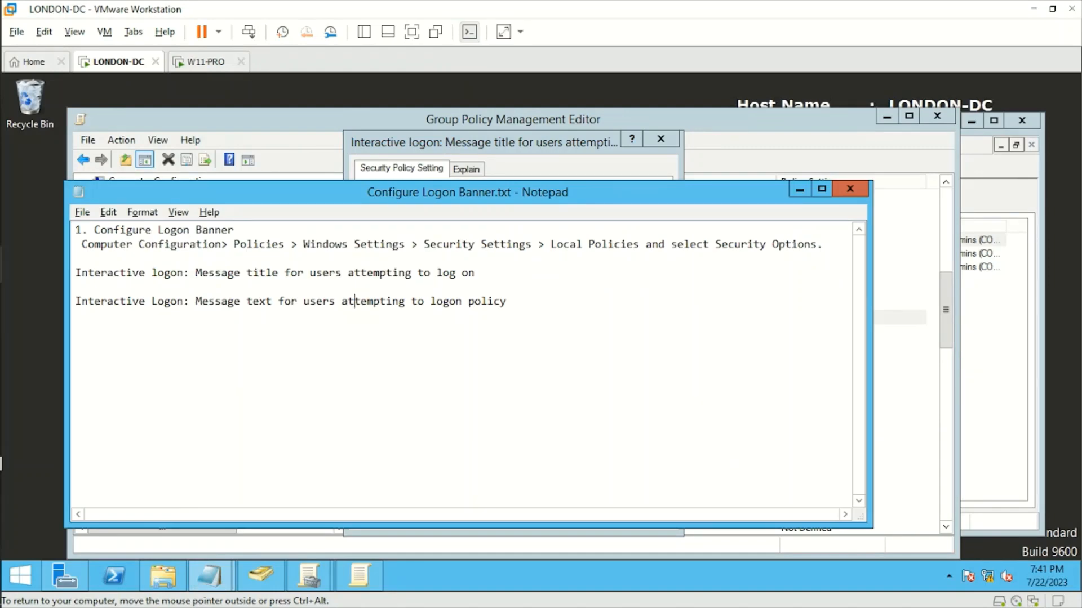
mouse_move(210, 576)
click(297, 496)
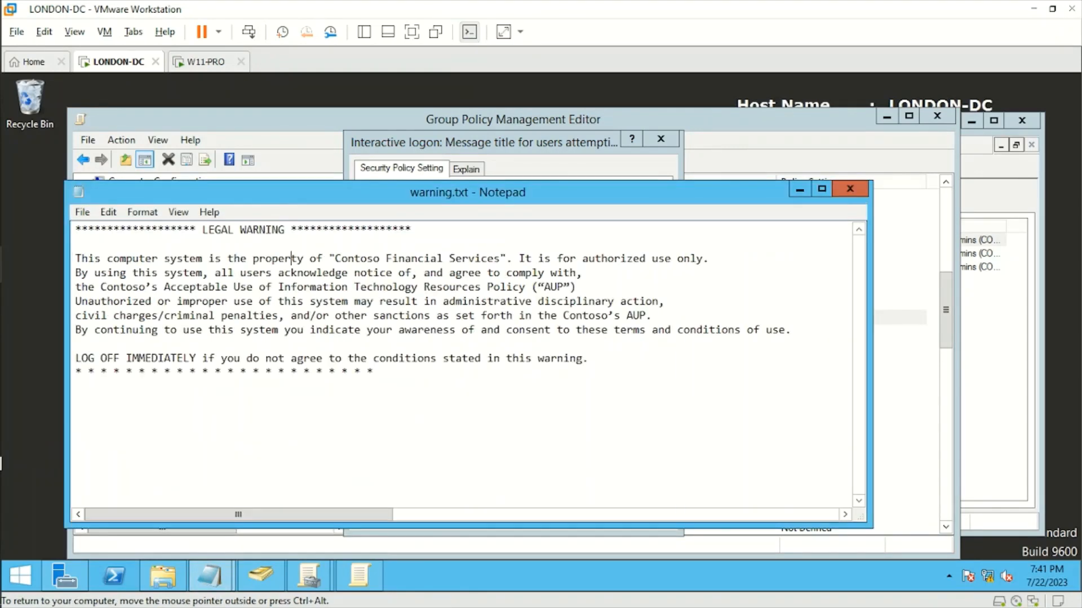
drag(412, 230, 66, 232)
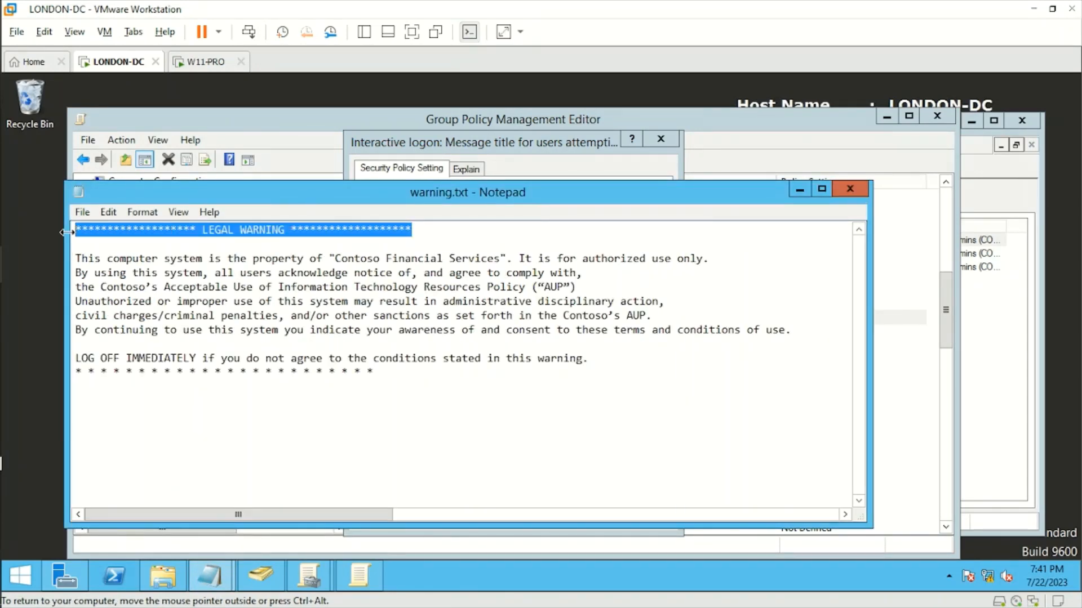
Paste the LEGAL WARNING line as the message title and apply it, then select the warning's body paragraphs
click(476, 148)
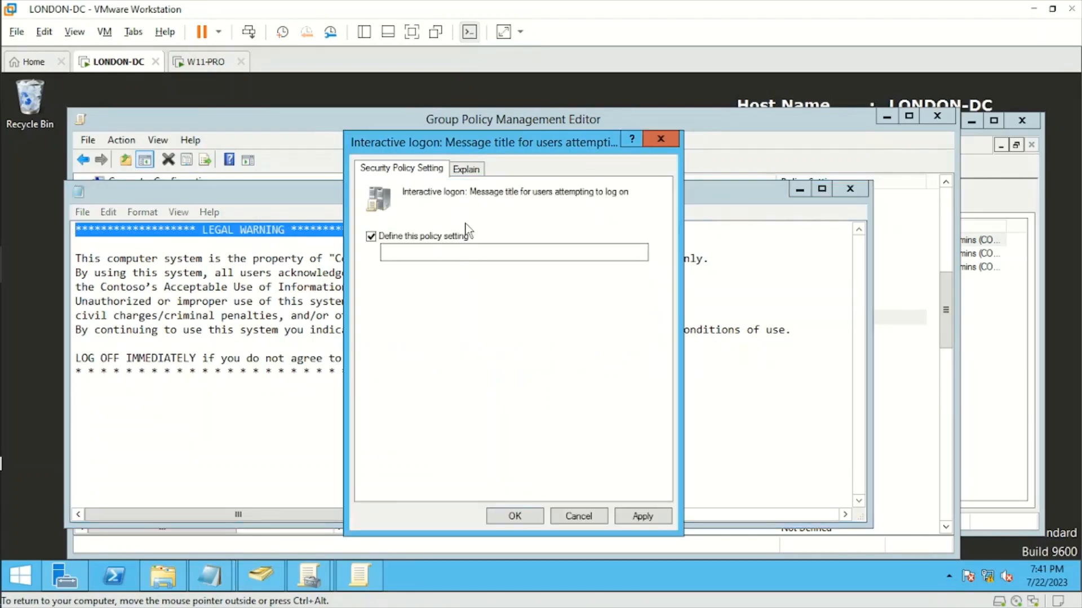
text(******************** LEGAL WARNING ********************)
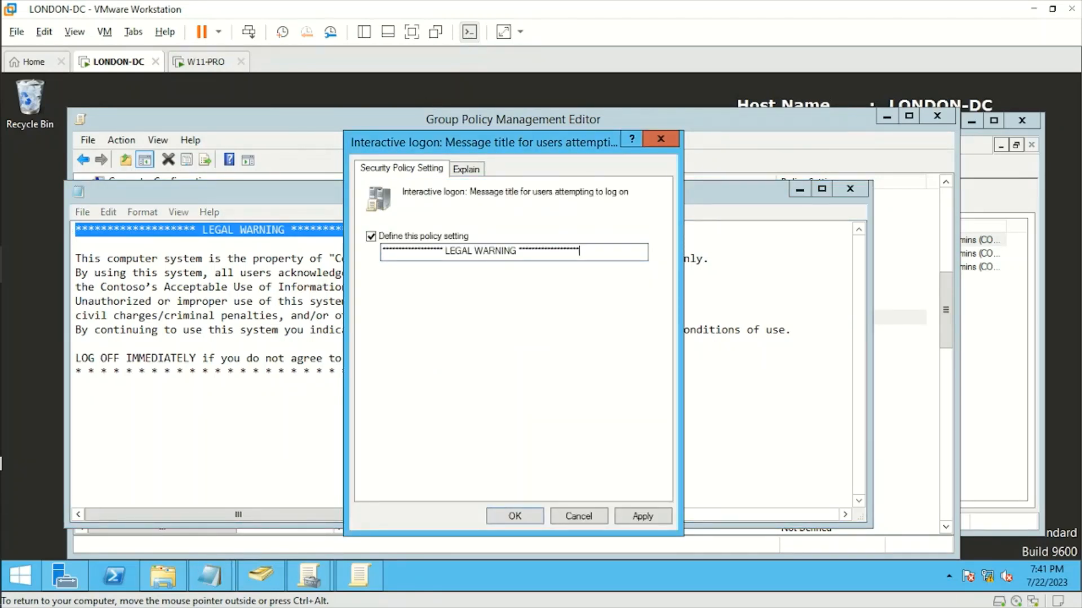
click(642, 516)
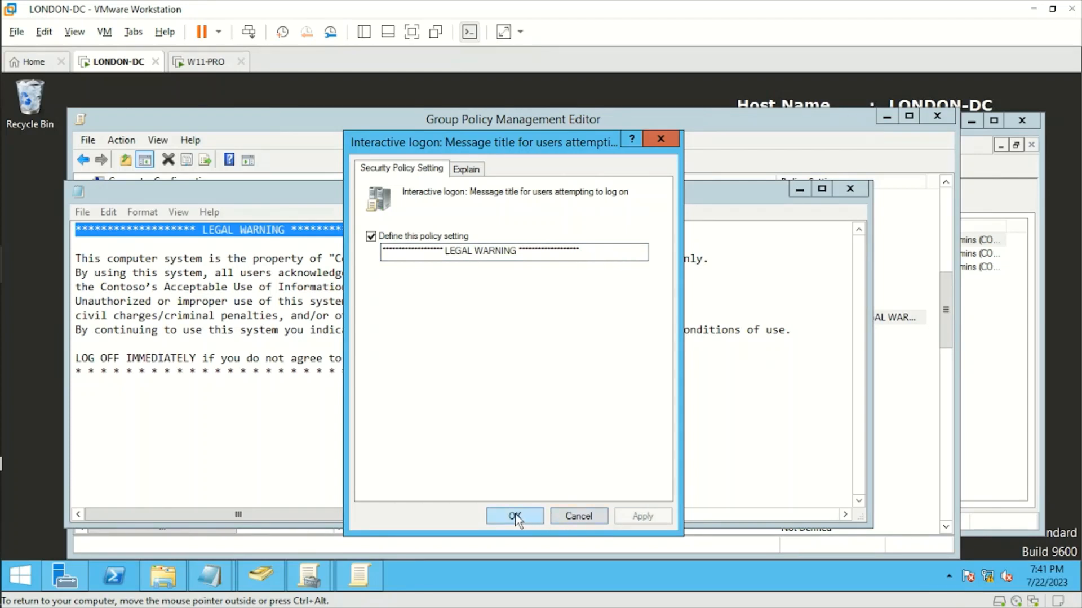
click(513, 515)
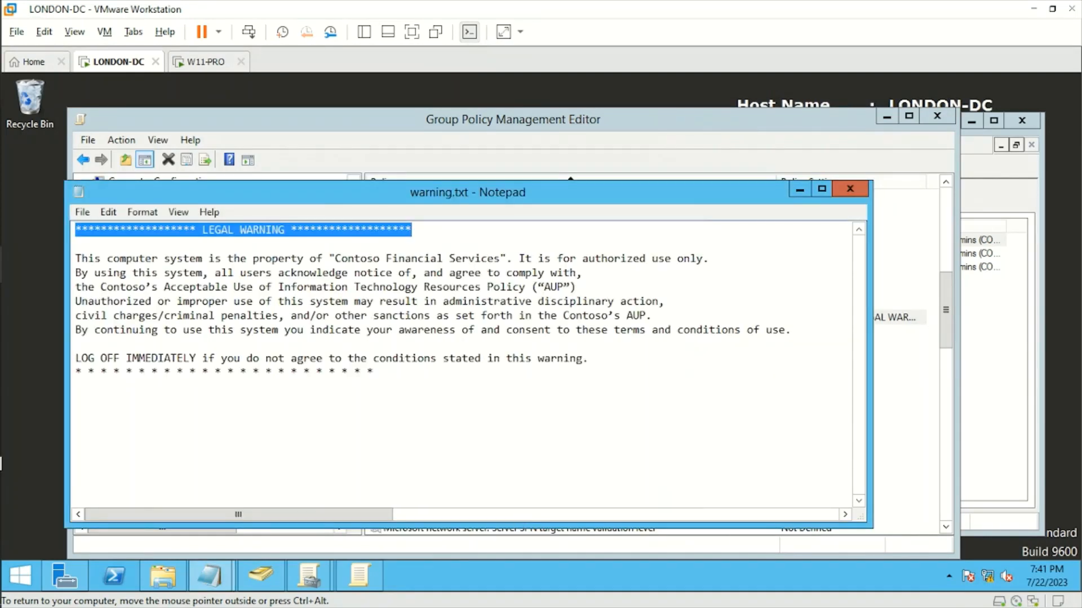
drag(589, 359, 76, 259)
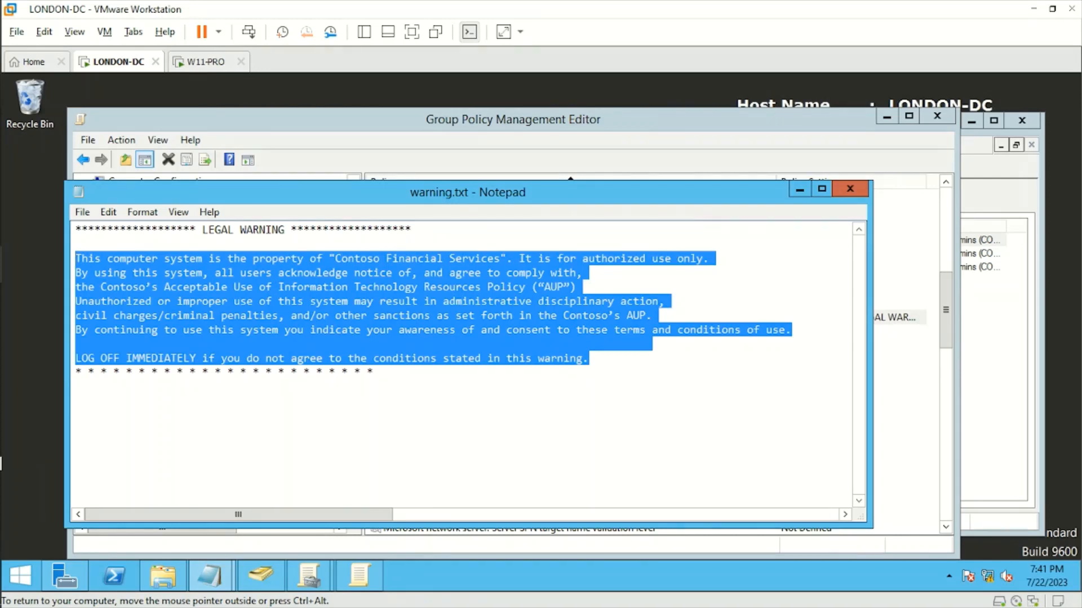
click(513, 126)
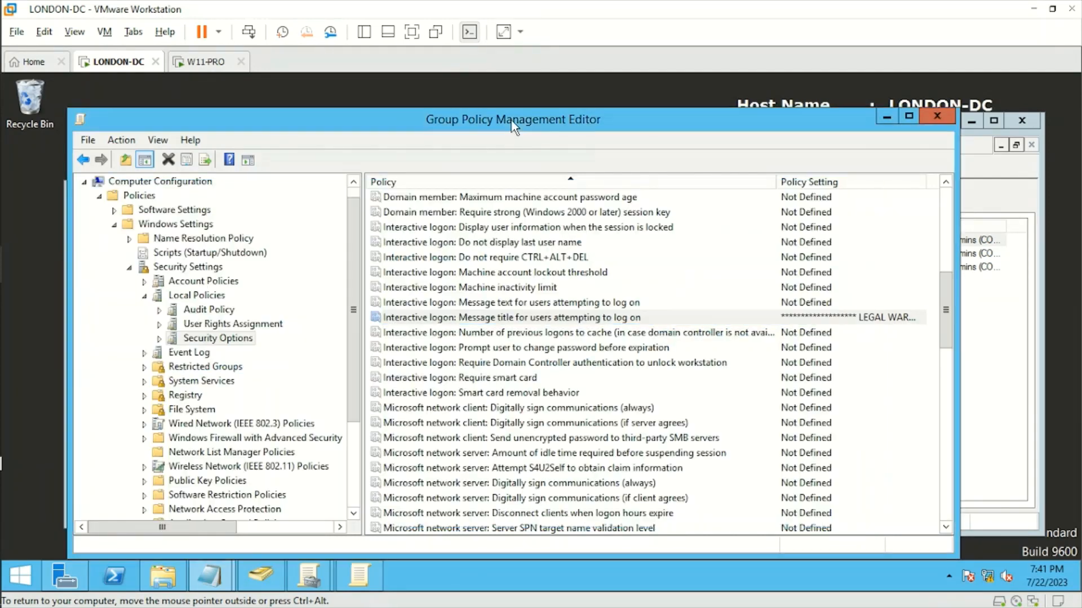
Define the Interactive logon message text policy with the pasted Contoso warning body and apply it
click(494, 307)
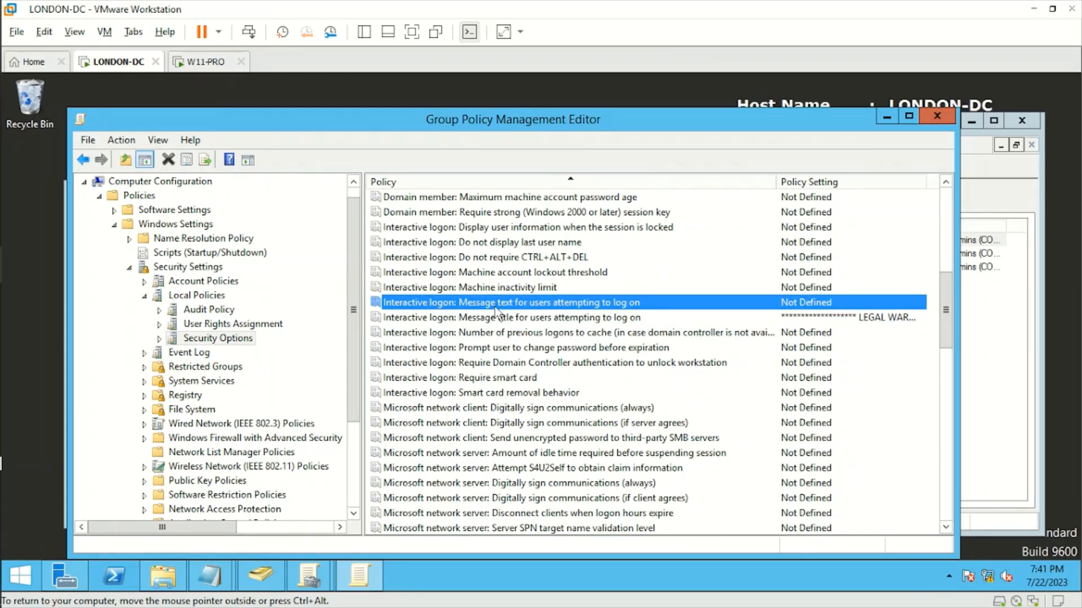
double_click(495, 306)
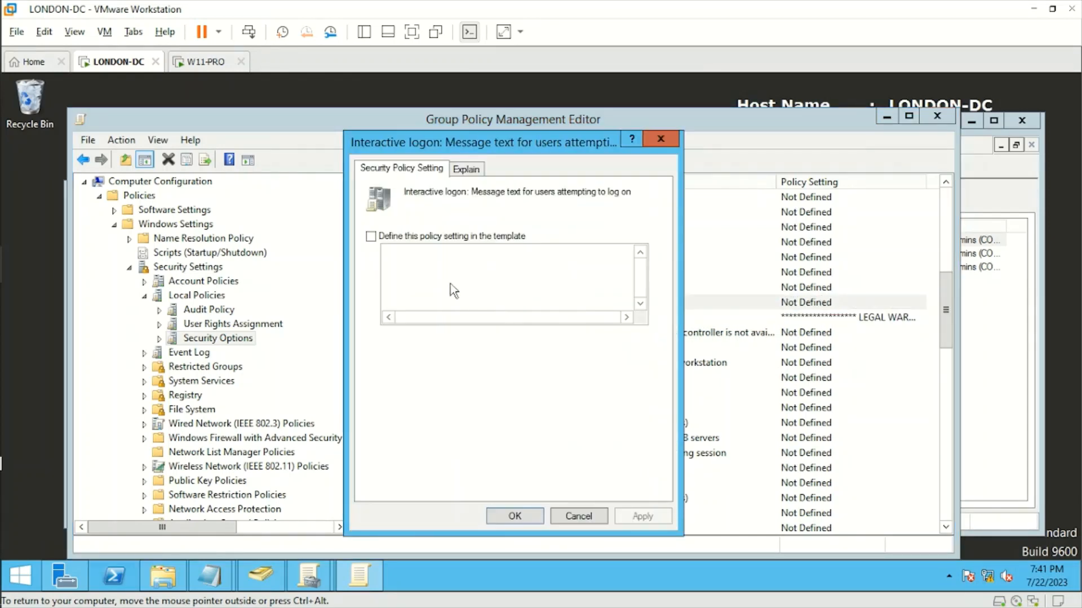
click(371, 236)
key(ctrl+v)
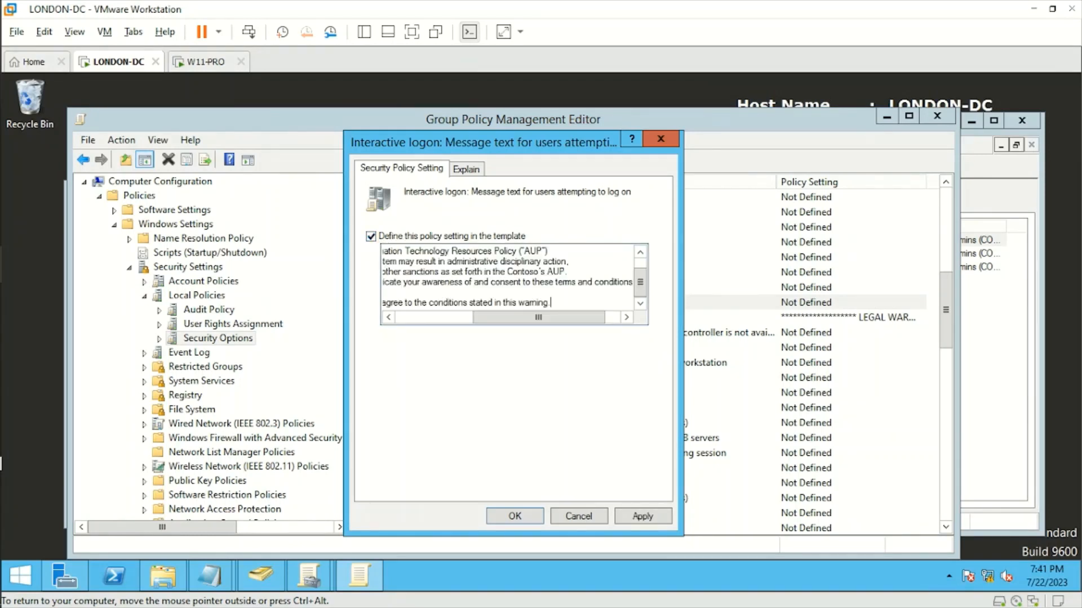
drag(639, 279, 641, 309)
drag(557, 317, 417, 319)
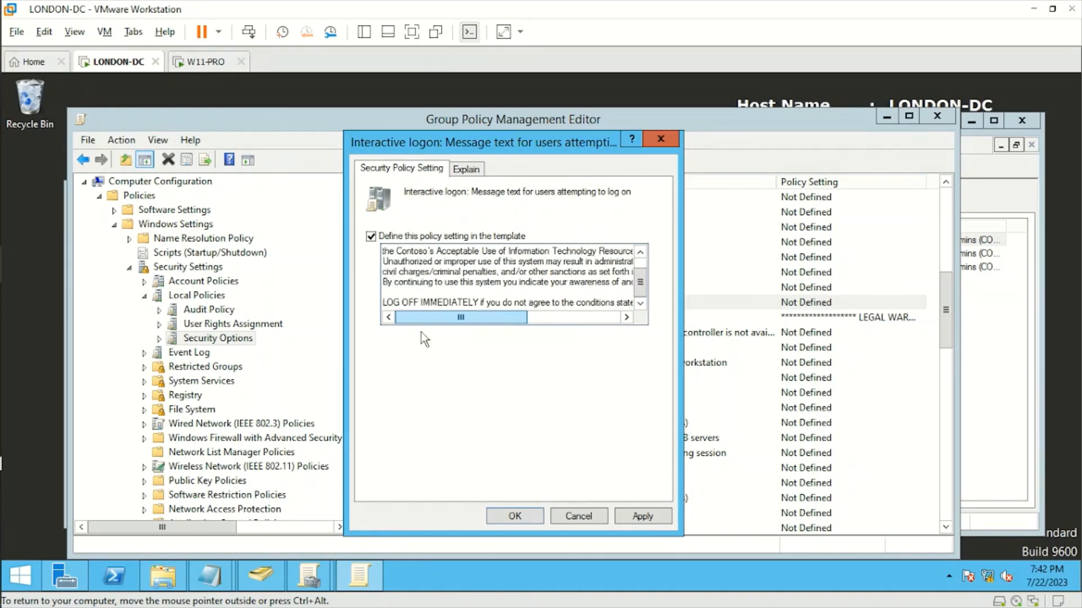
click(641, 519)
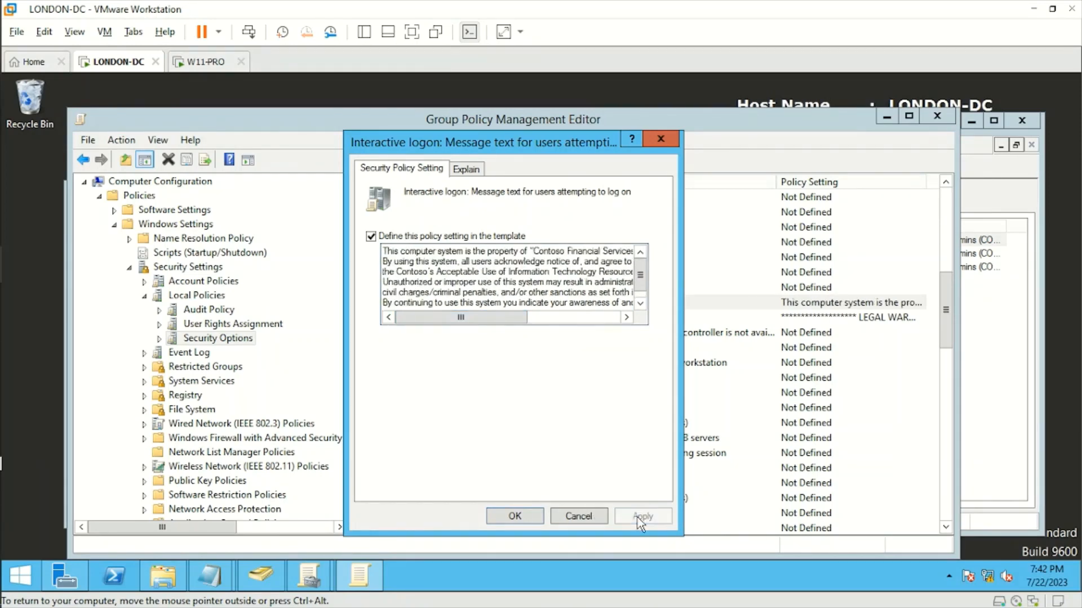
click(514, 517)
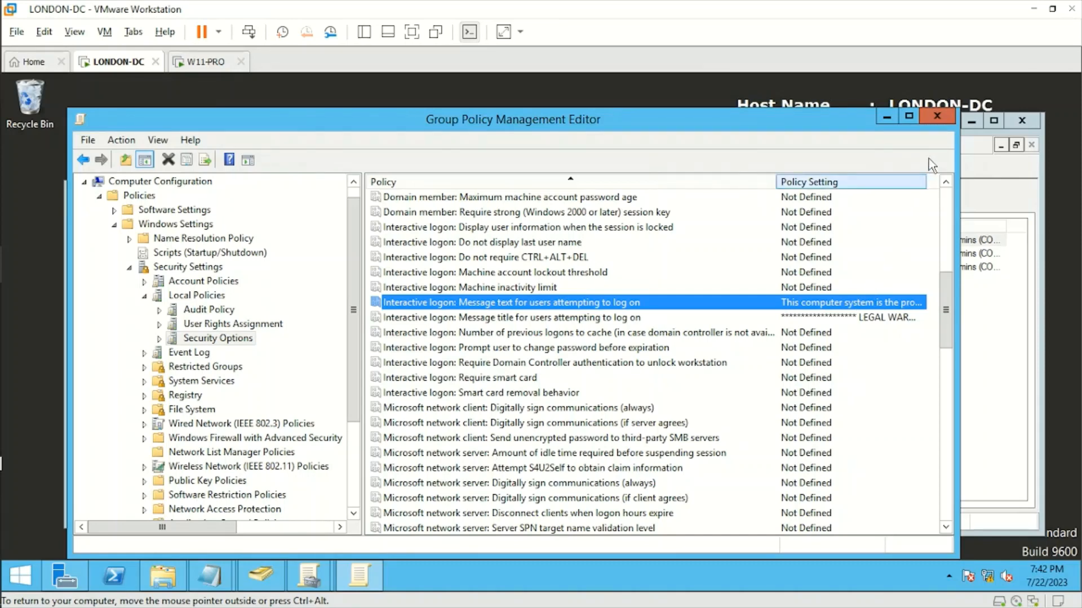
Close the policy editor and minimize the warning.txt and Configure Logon Banner.txt notes
click(938, 120)
click(800, 191)
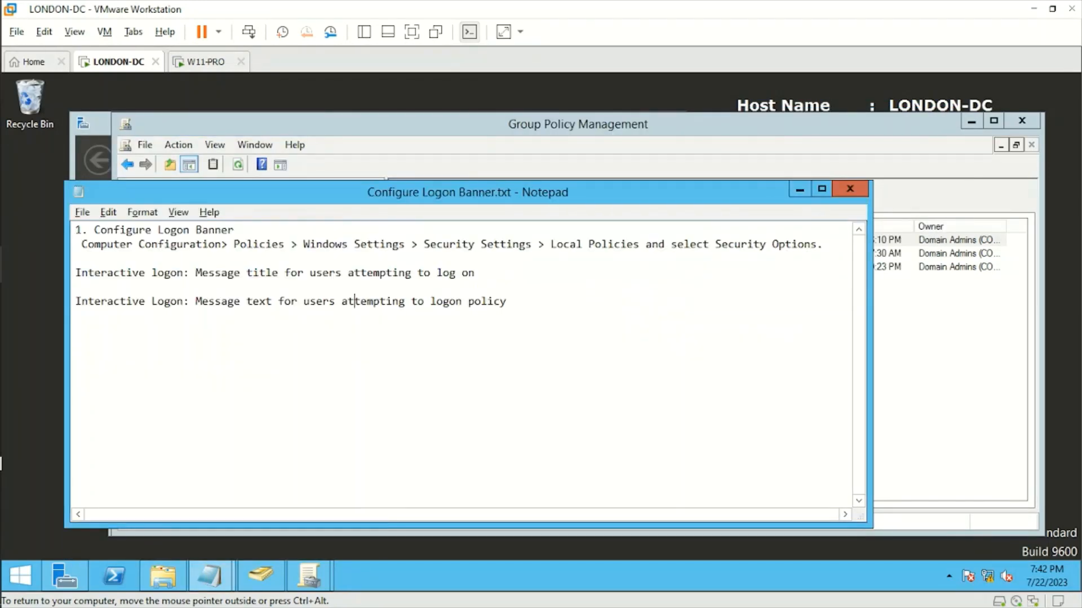
click(799, 190)
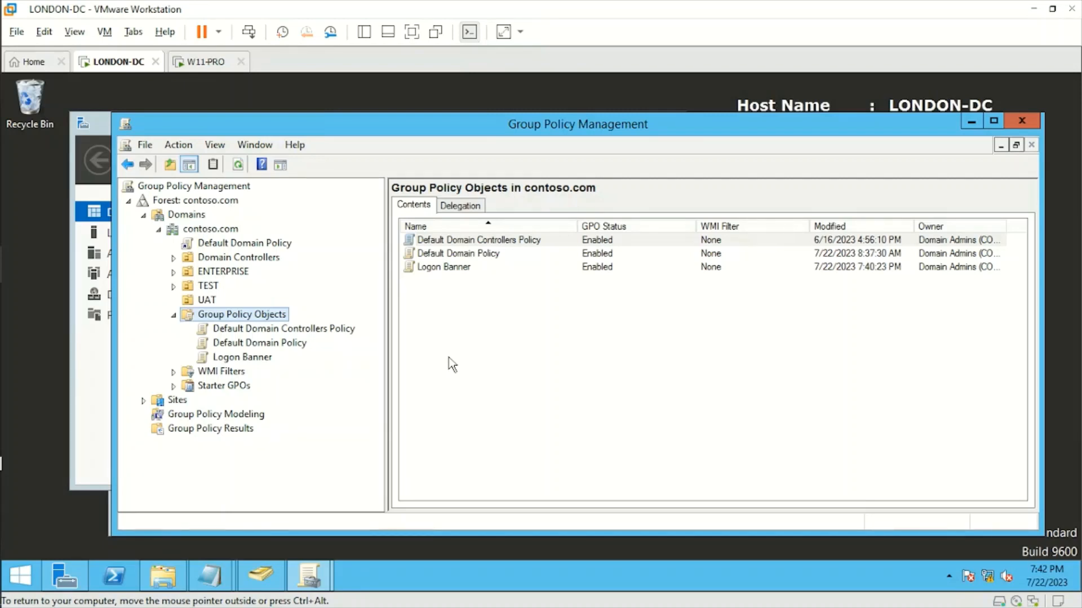
Link the existing Logon Banner GPO to the contoso.com domain and open a PowerShell prompt
right_click(218, 231)
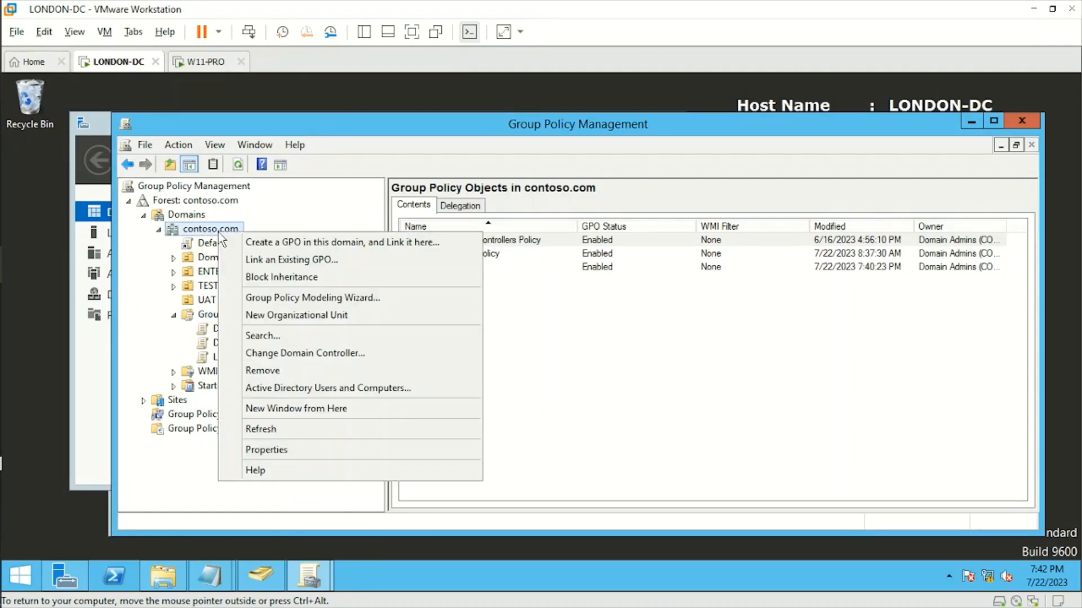
click(357, 260)
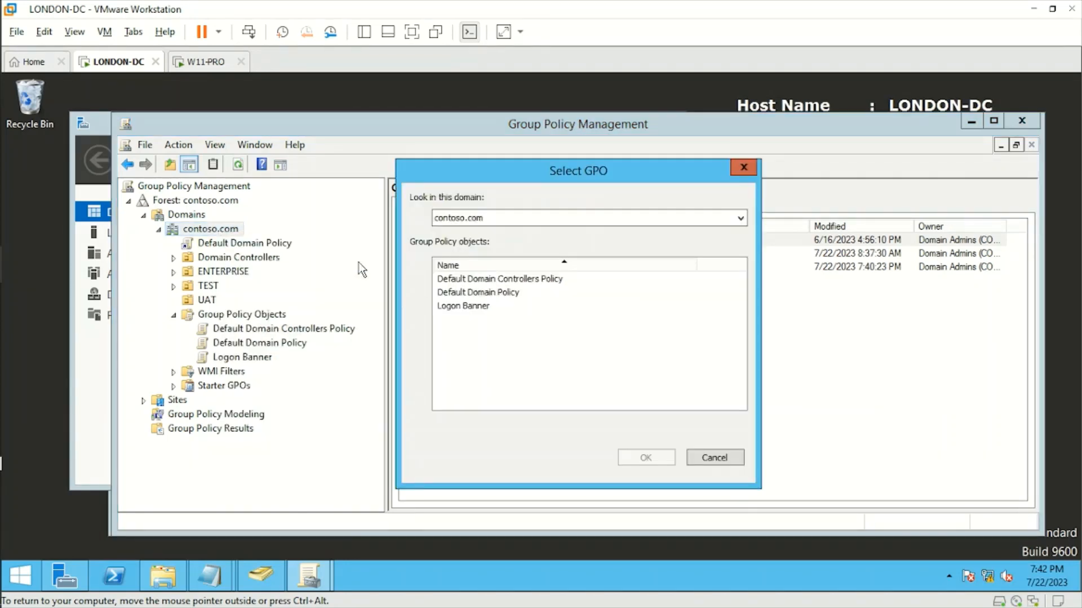
click(469, 307)
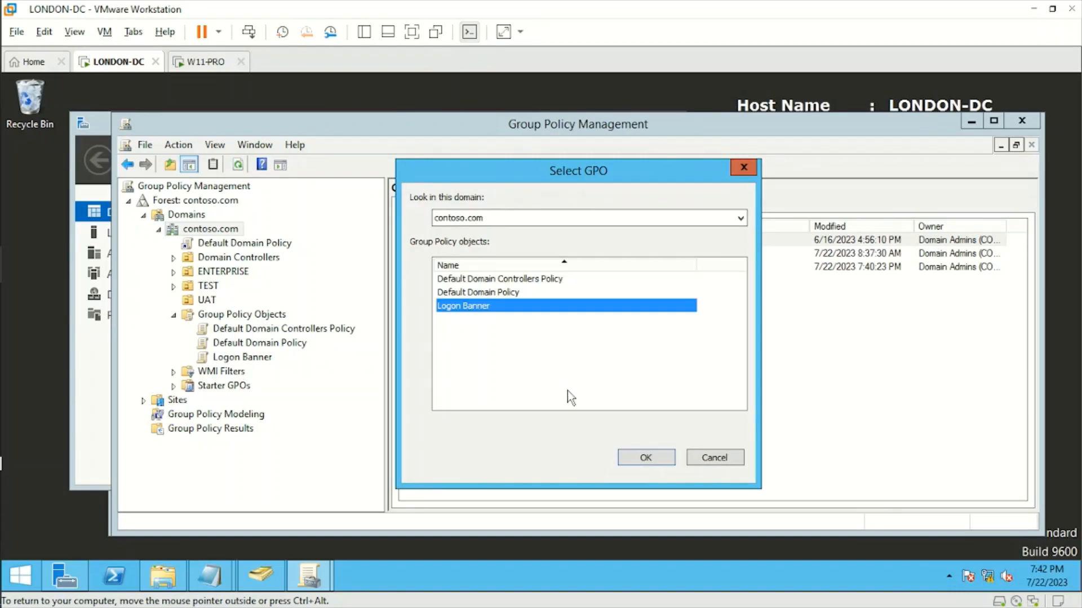
click(646, 458)
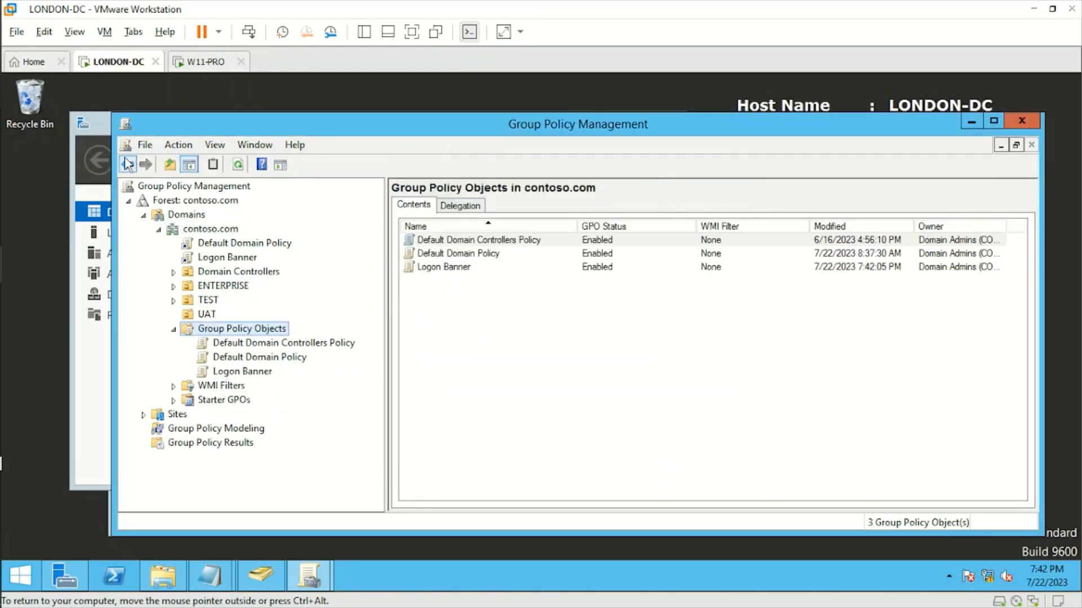
click(114, 575)
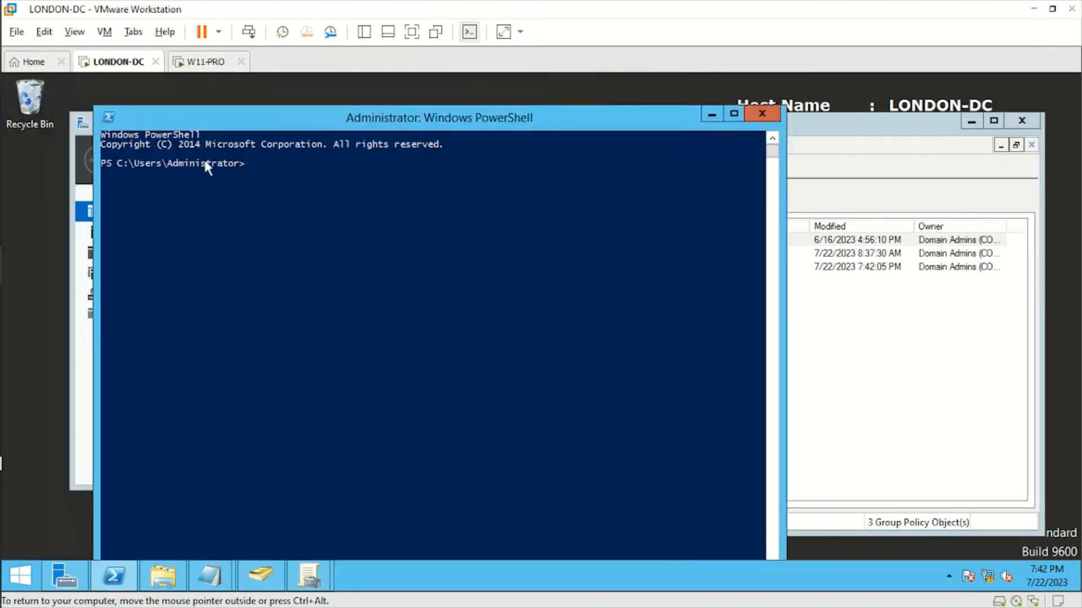
Arrange the PowerShell window, then dismiss the lock screen and legal warning on the Windows 11 client
drag(94, 106, 218, 224)
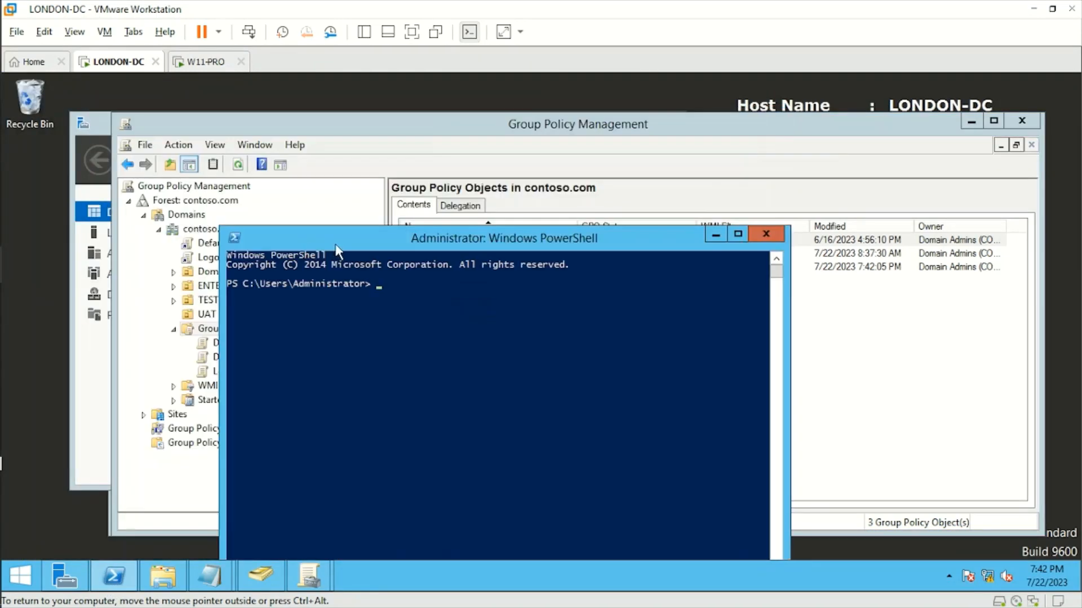
drag(329, 231, 237, 154)
click(206, 62)
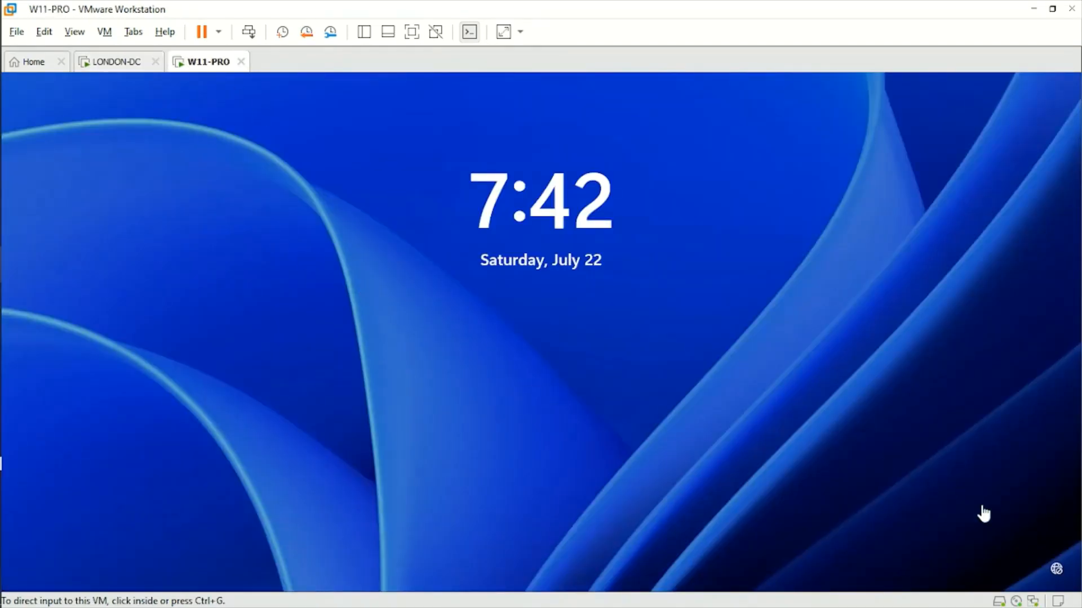
click(546, 332)
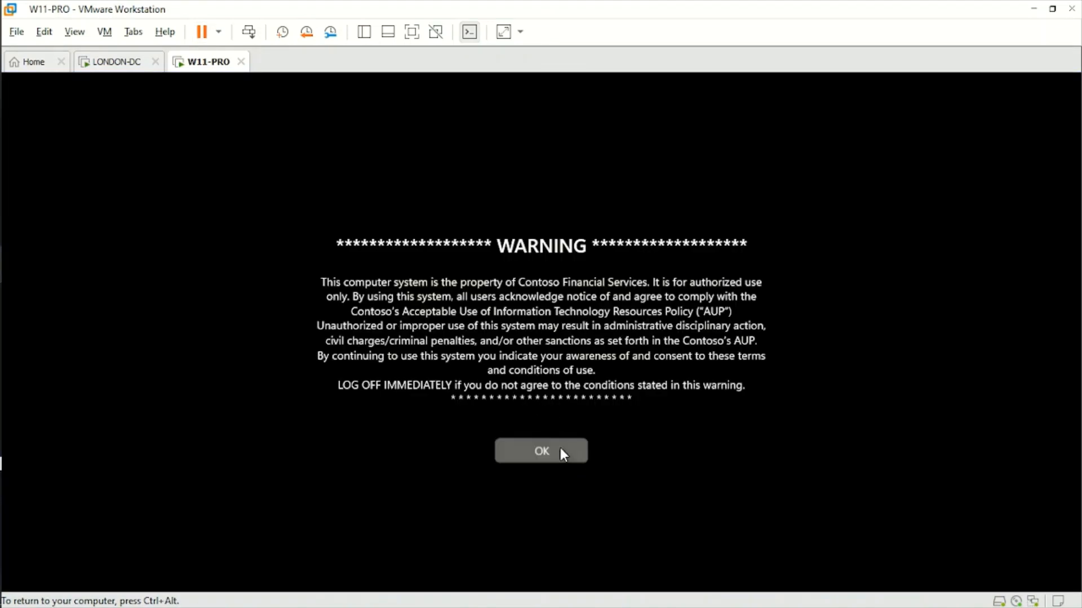
click(560, 449)
Restart the Windows 11 client from its power options and return to LONDON-DC
click(1045, 558)
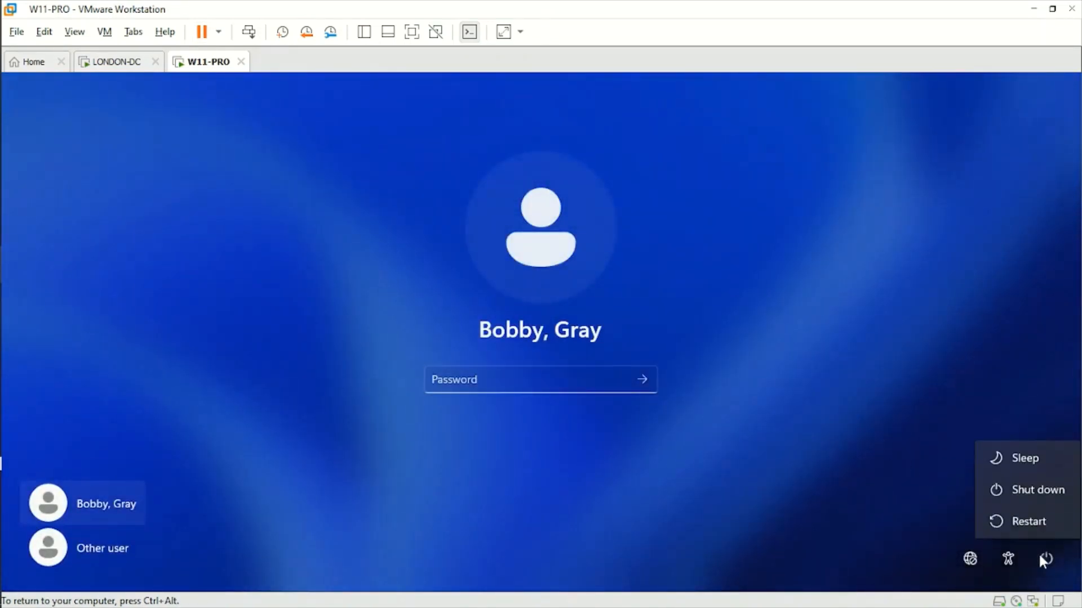
click(1027, 523)
click(128, 68)
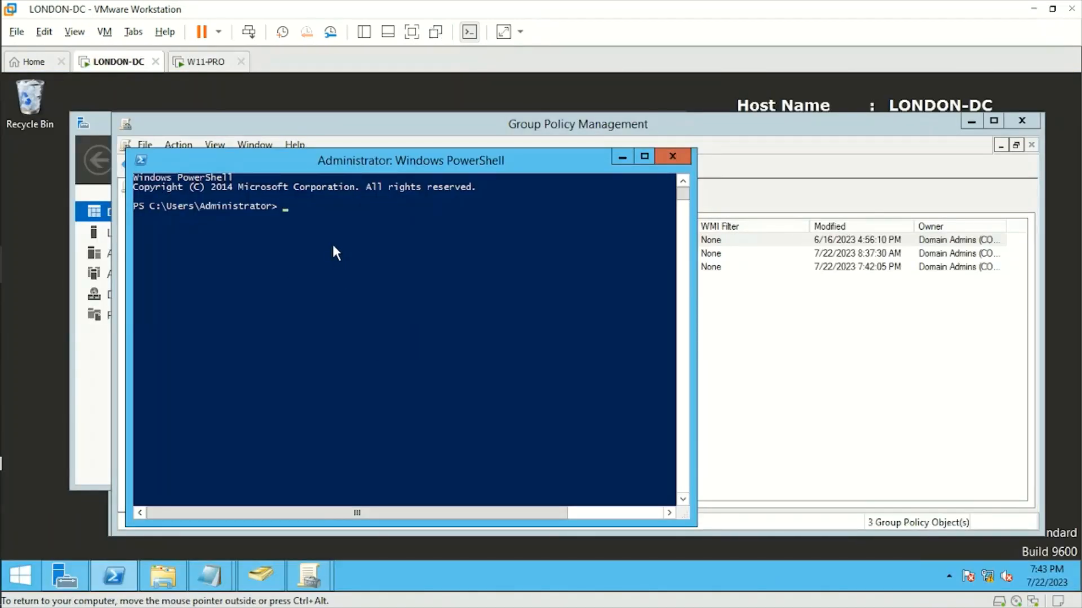
Run gpupdate /force in PowerShell on LONDON-DC, briefly checking on the restarting client
text(gpupdate /force)
key(Return)
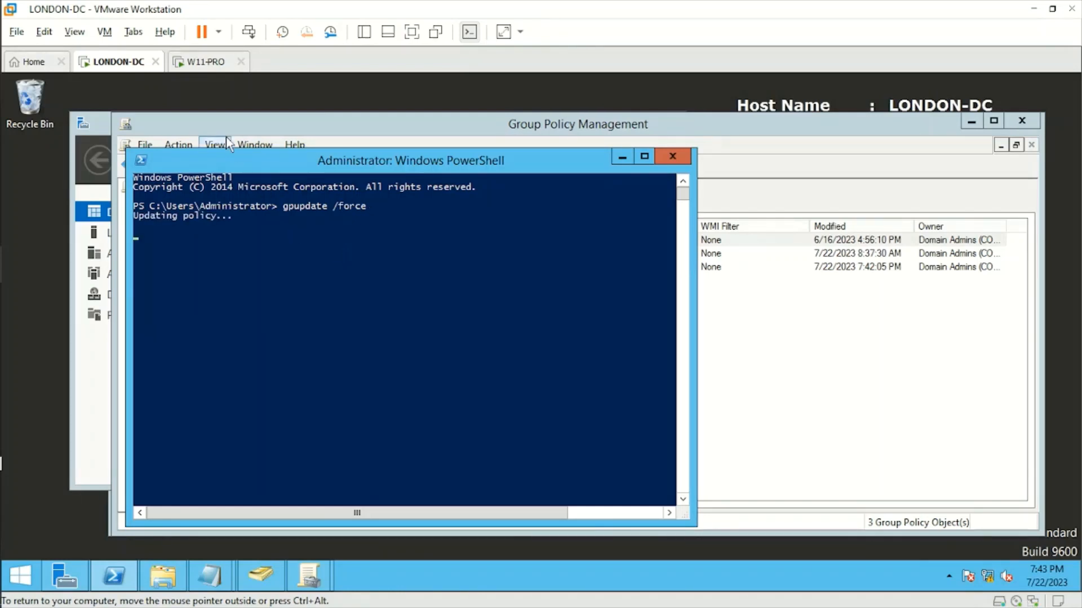
click(206, 62)
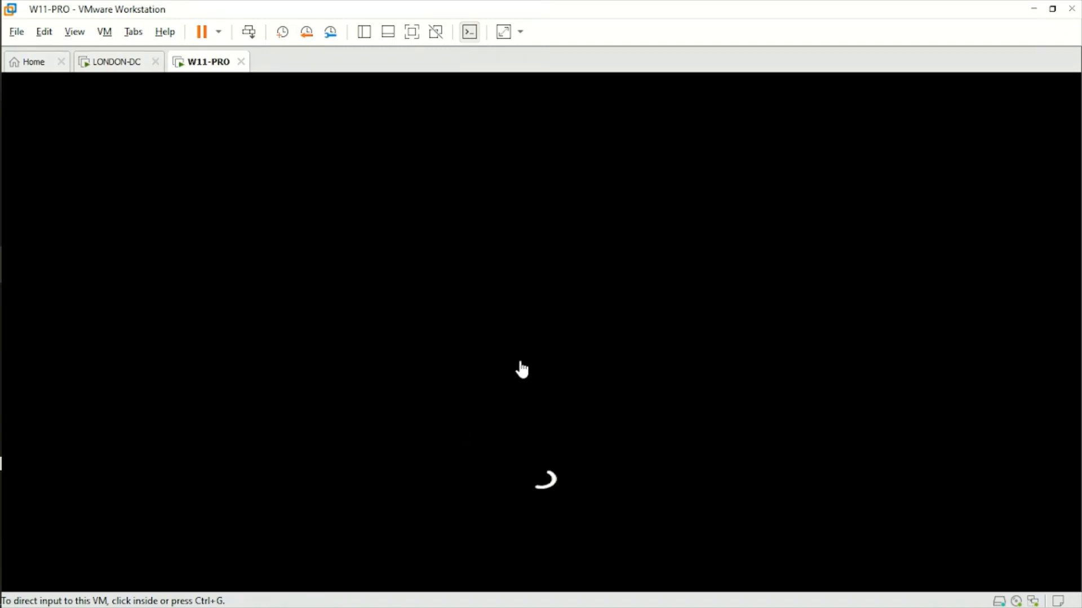
click(116, 63)
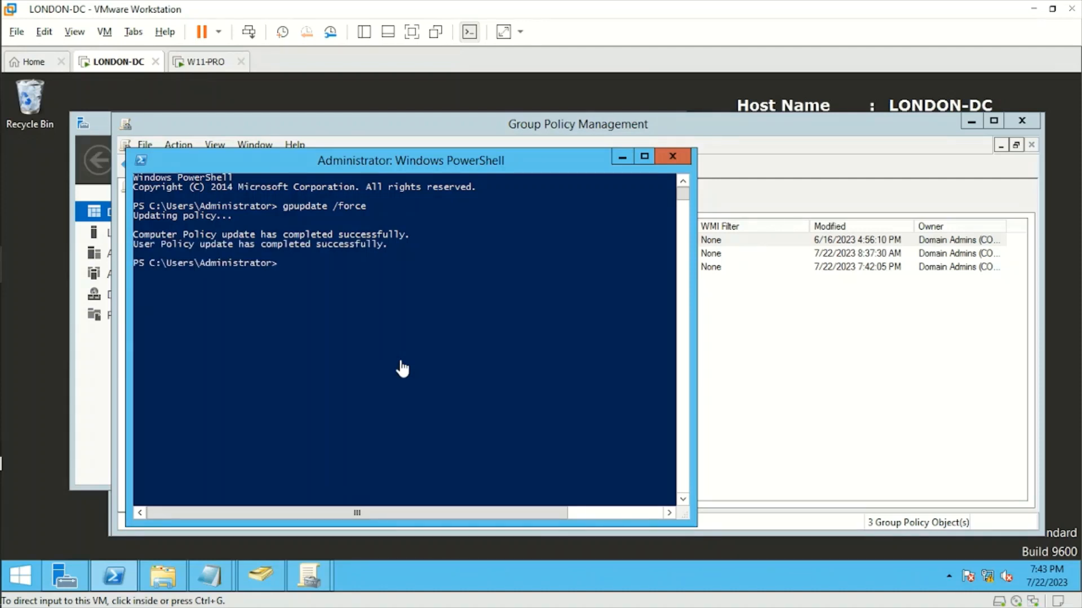
On the Windows 11 client, reveal and acknowledge the WARNING notice, then return to LONDON-DC
click(204, 62)
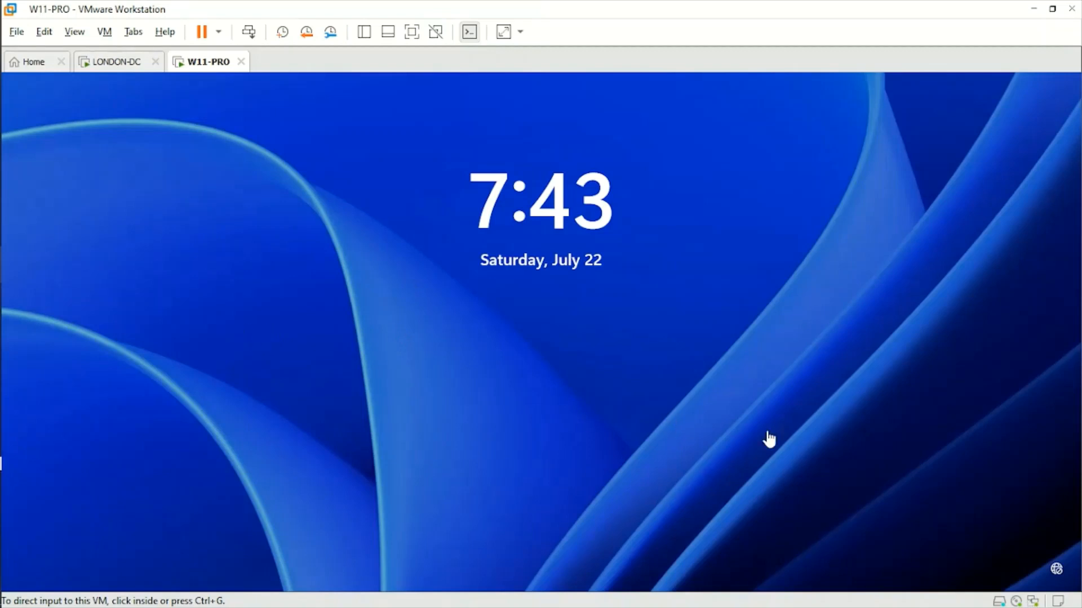
click(237, 390)
key(Return)
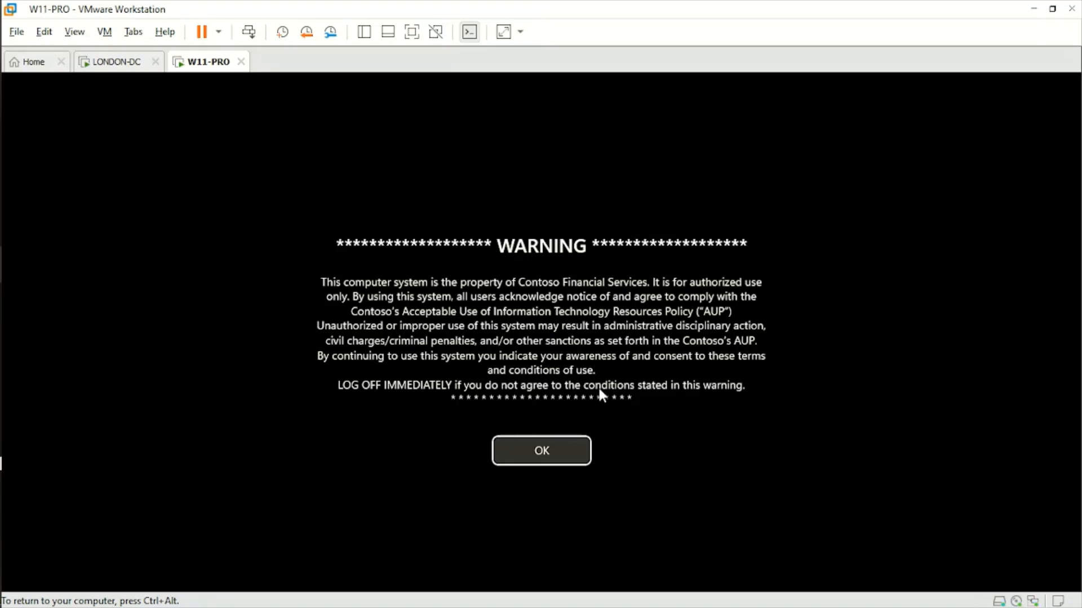
click(569, 447)
click(118, 65)
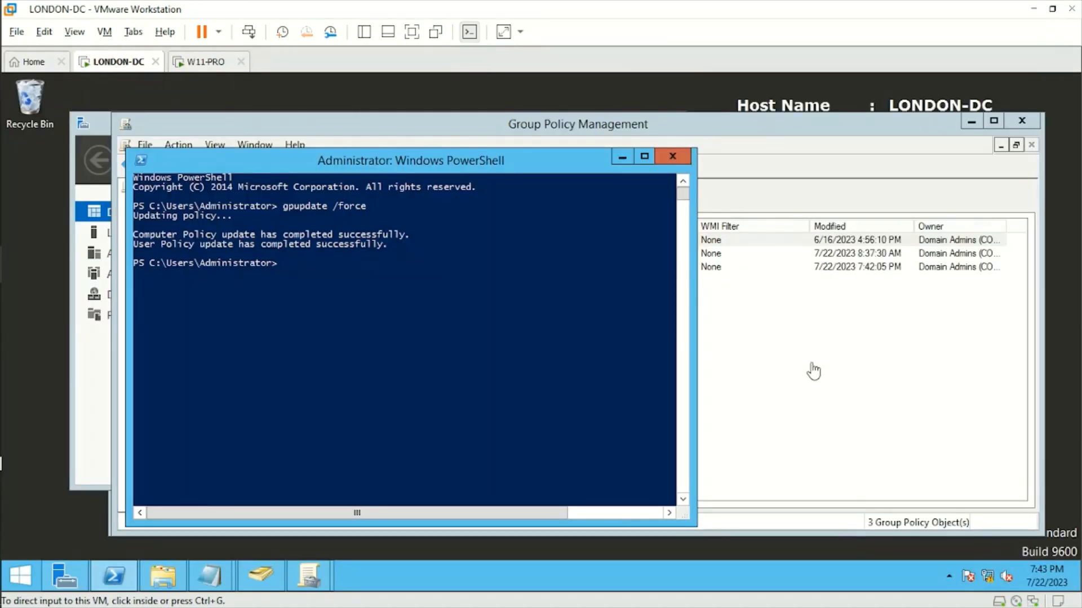
click(802, 365)
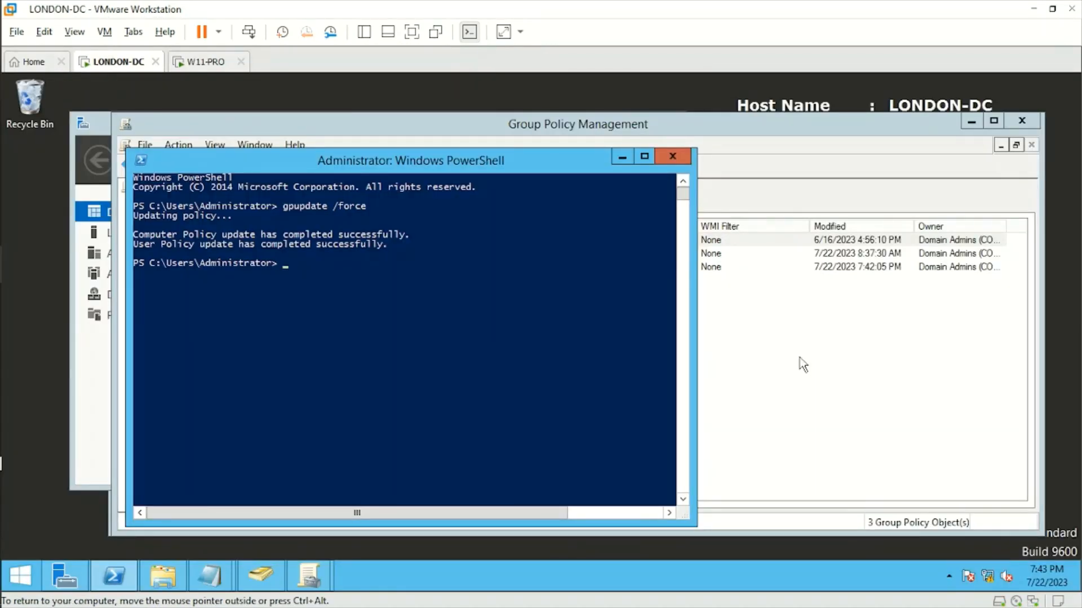
Add a new GPO named Wallpaper under contoso.com's Group Policy Objects container
click(622, 158)
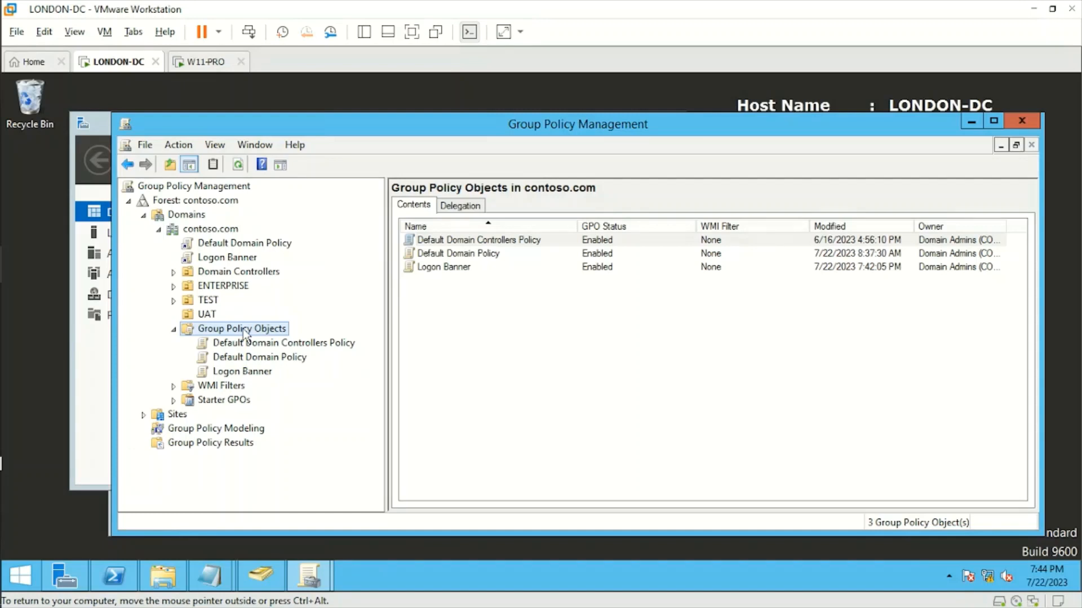
right_click(243, 330)
click(289, 338)
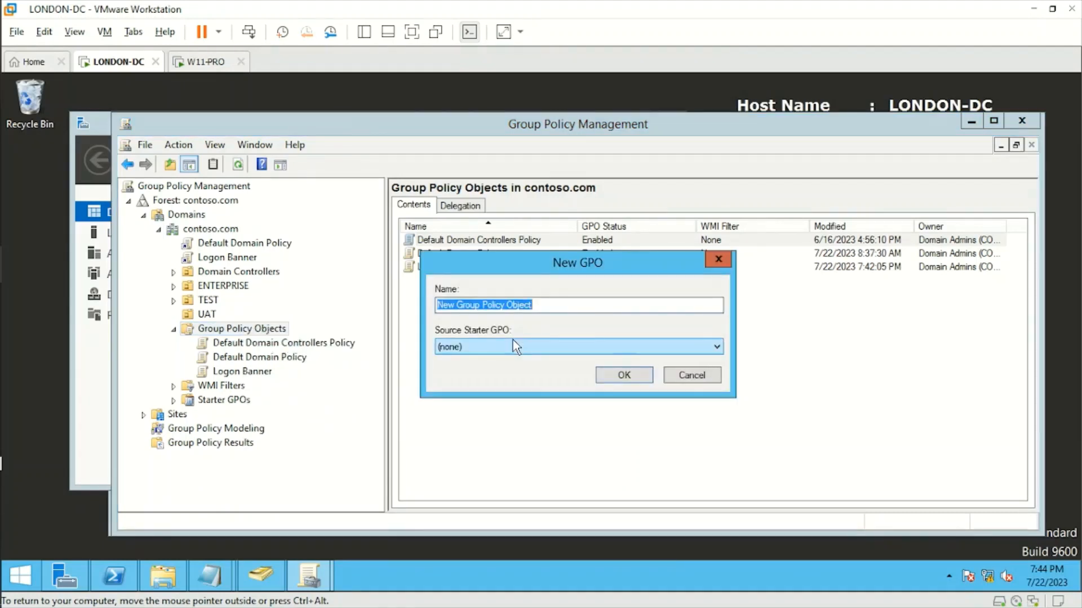
text(Wall)
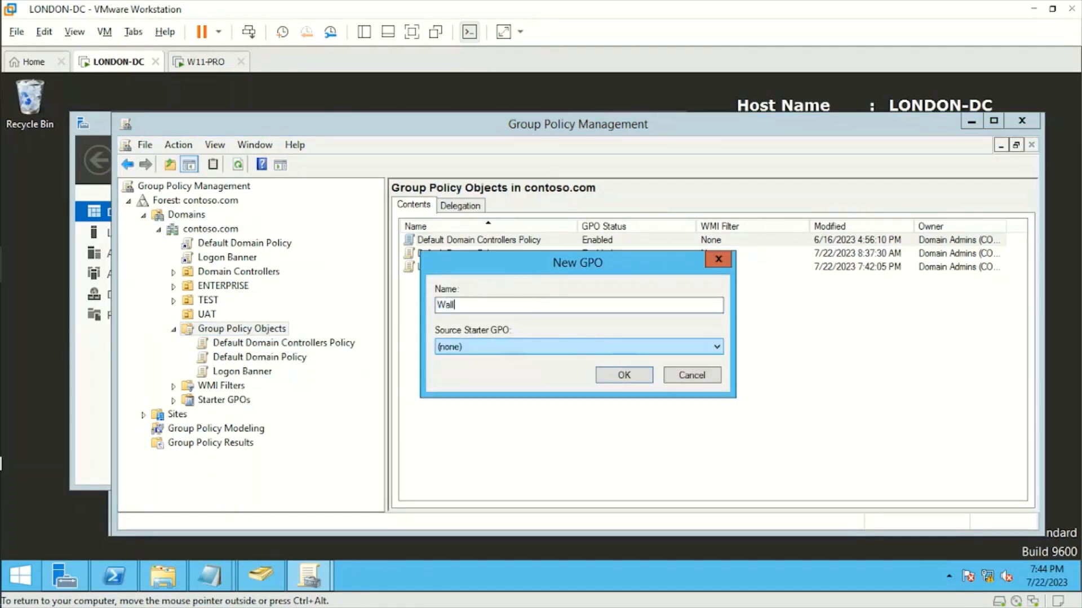
text(paper)
click(624, 376)
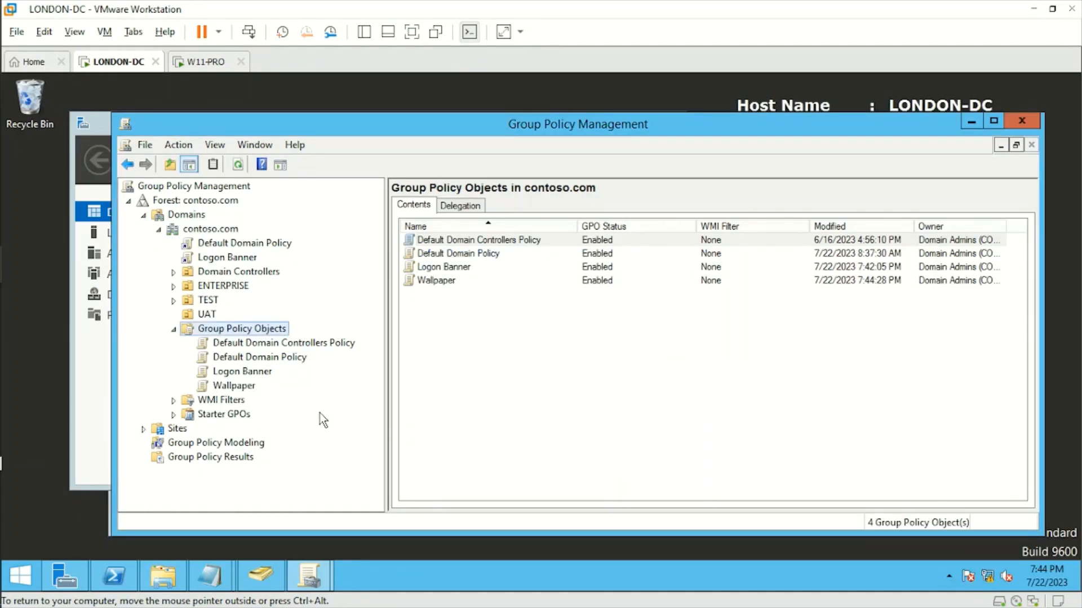
click(161, 581)
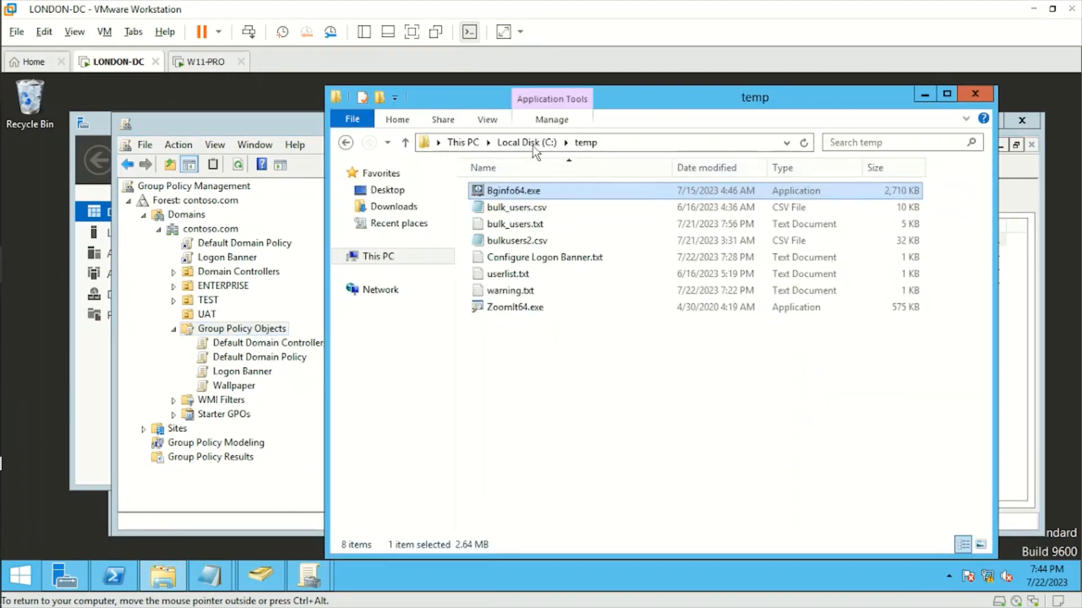
Browse to C:\Wallpaper and preview Wallpaper.jpg in Paint, then close the preview
click(529, 143)
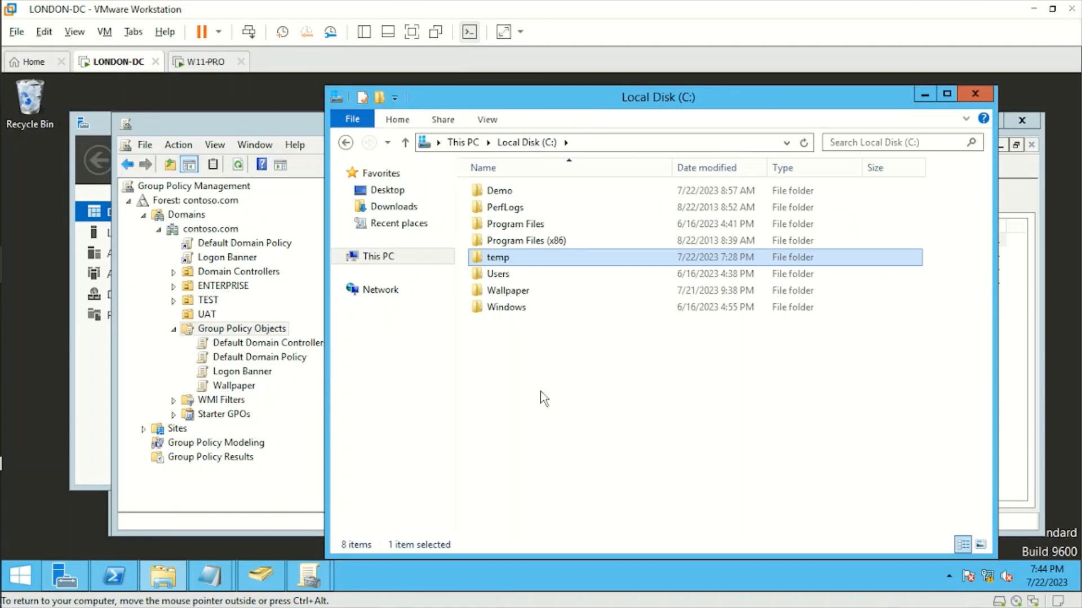
click(551, 356)
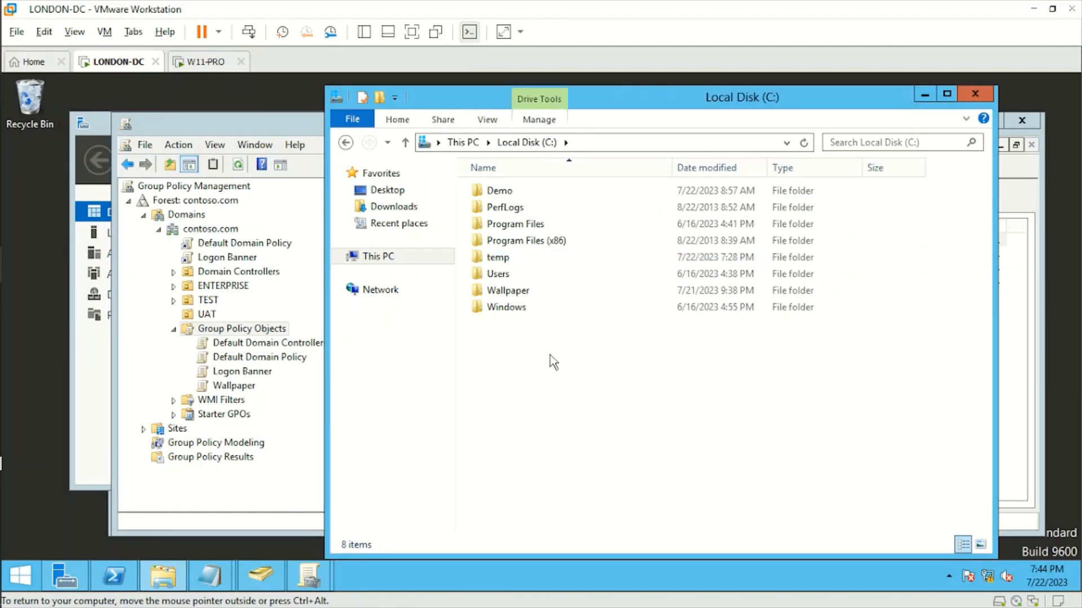
double_click(512, 293)
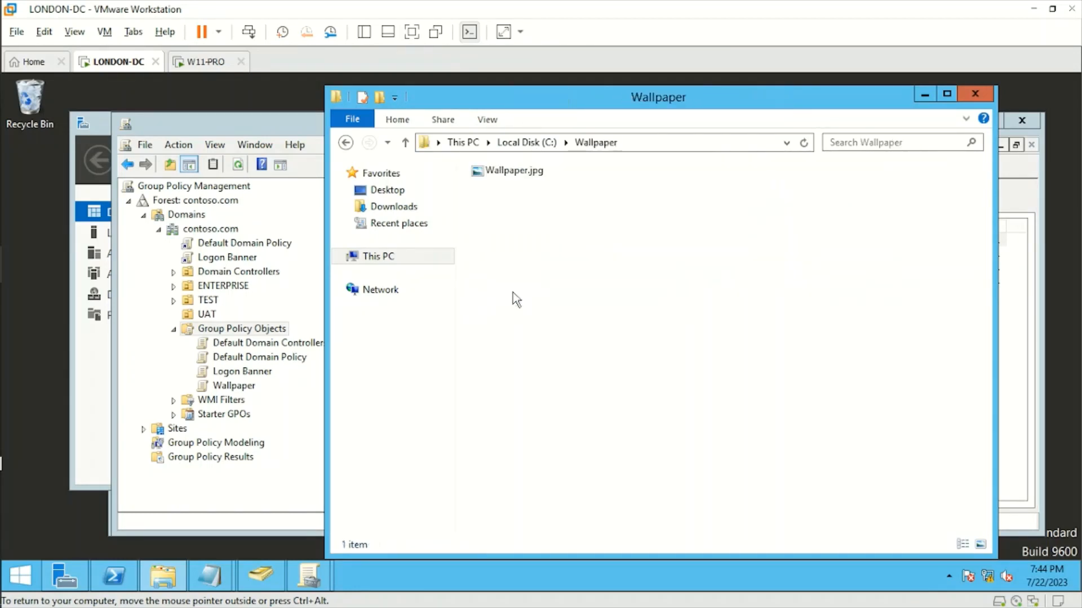
double_click(508, 170)
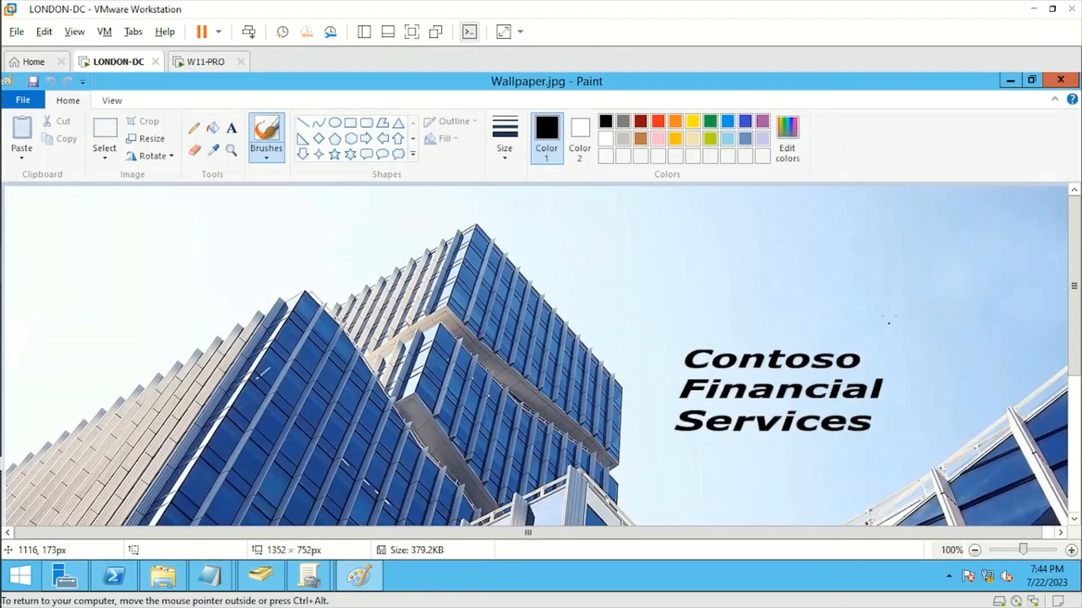
mouse_move(1078, 300)
mouse_down()
mouse_move(1080, 444)
mouse_move(1072, 195)
mouse_up()
click(1059, 80)
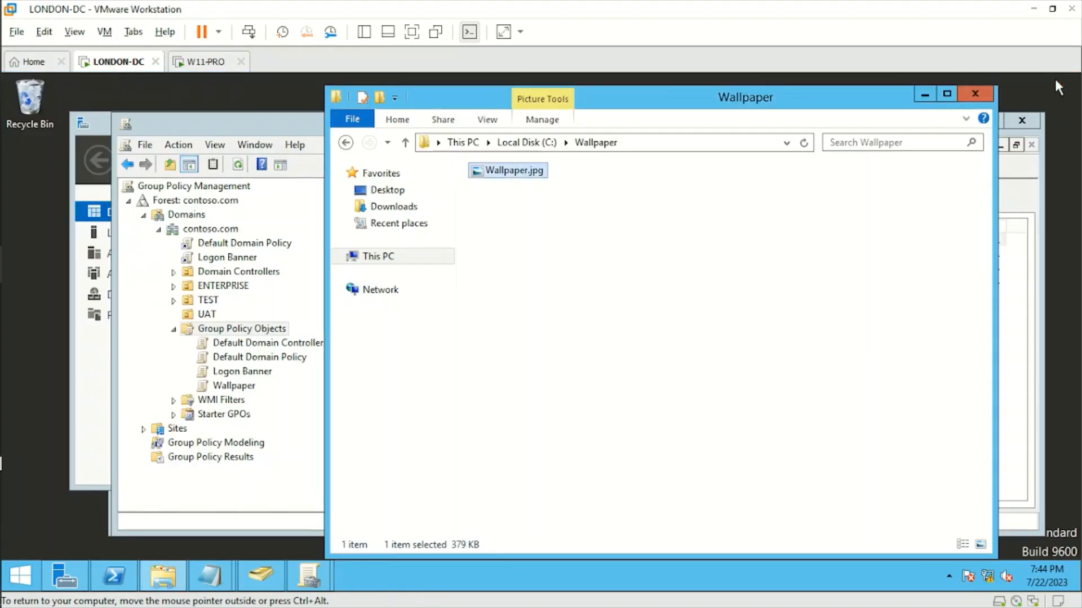
click(559, 300)
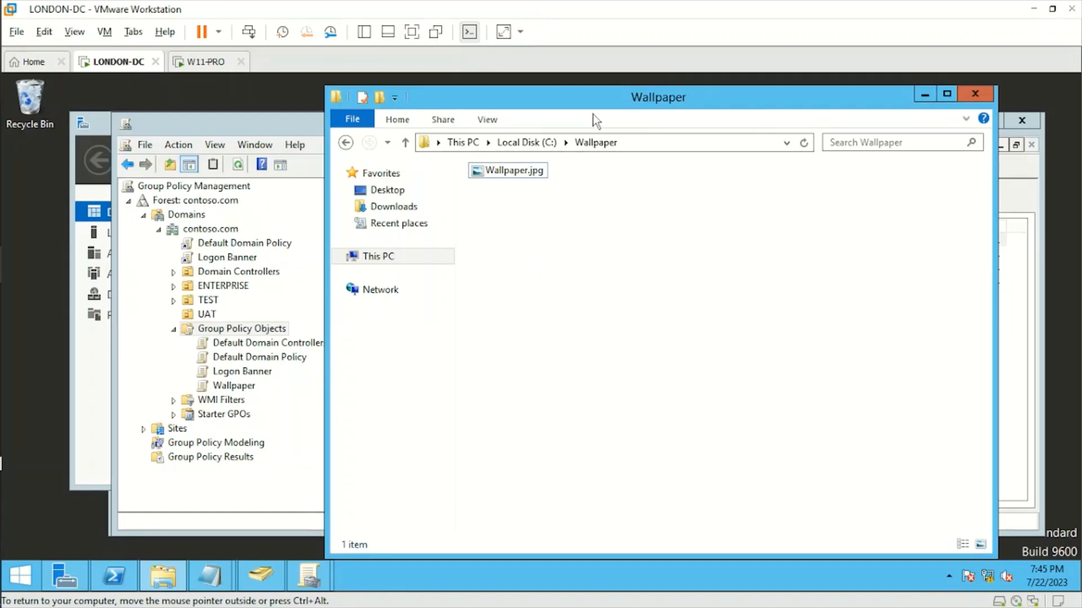
Share the C:\Wallpaper folder with Everyone from its Sharing properties
click(654, 141)
click(653, 141)
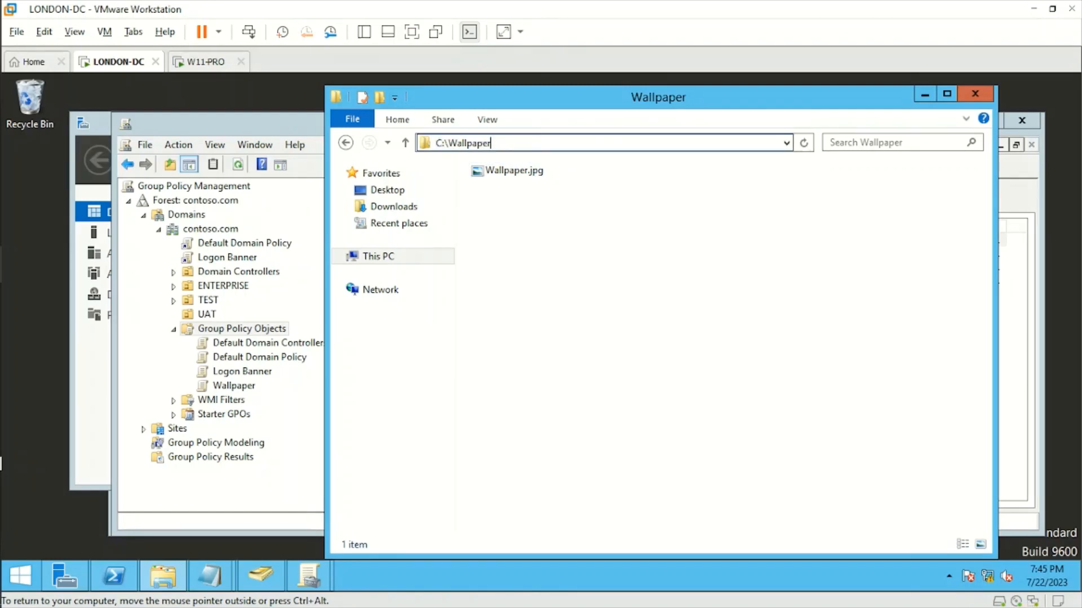
right_click(531, 247)
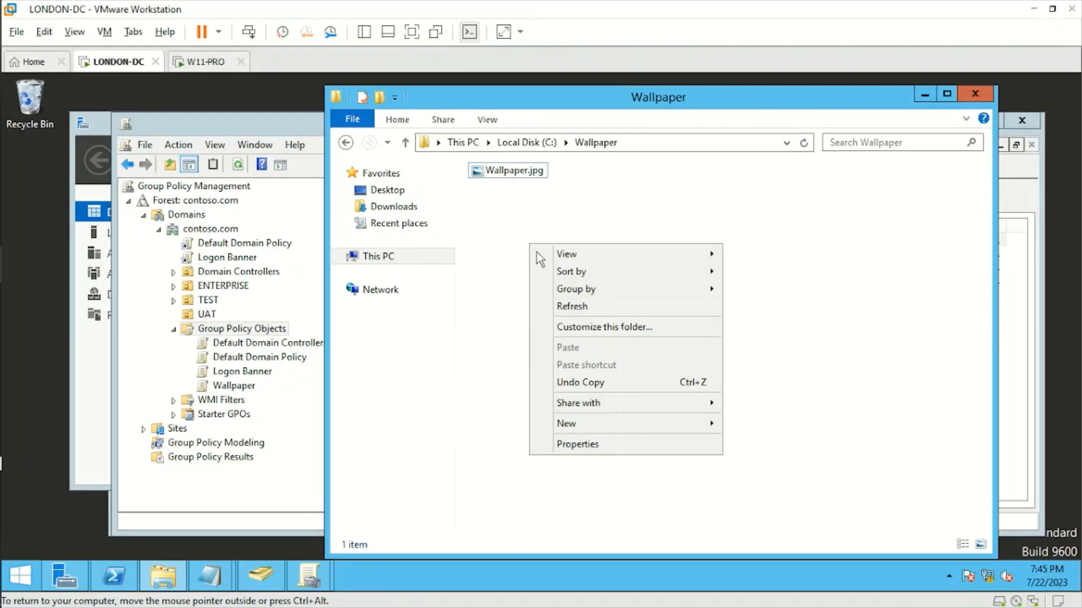
click(604, 446)
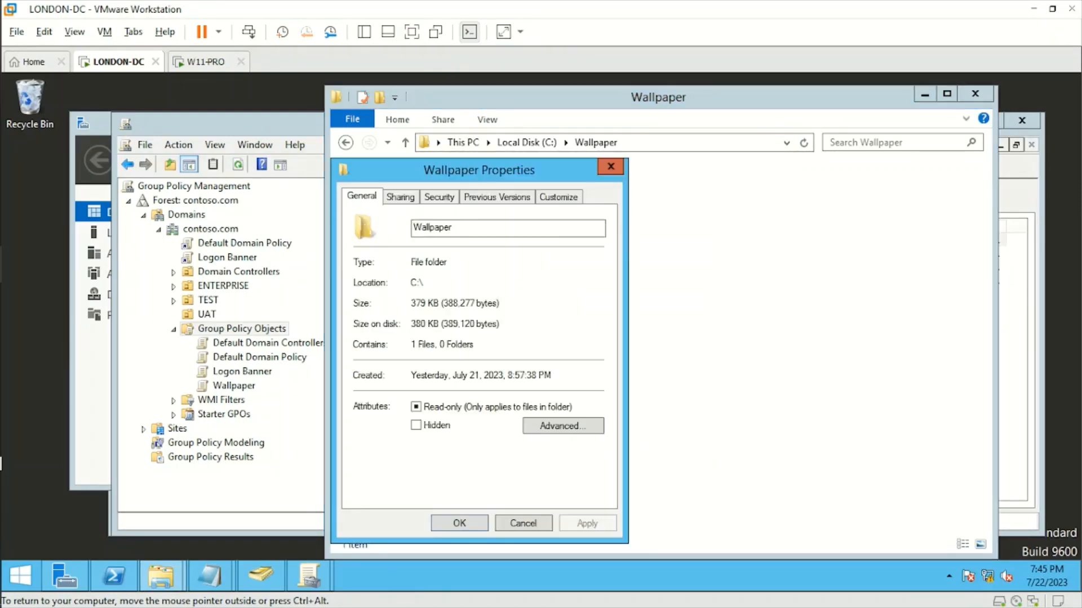
click(401, 198)
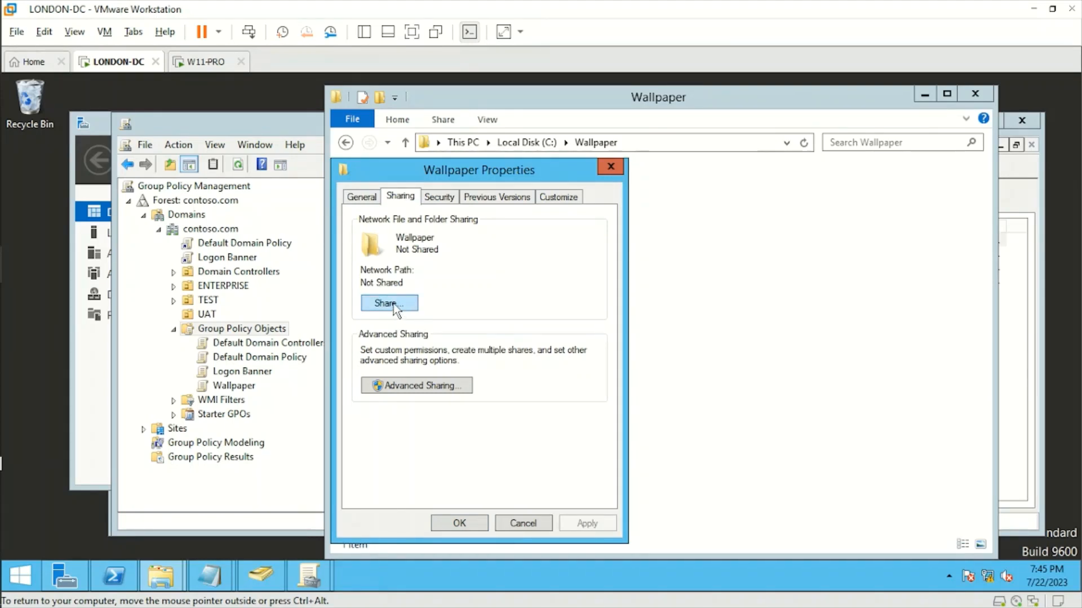
click(394, 306)
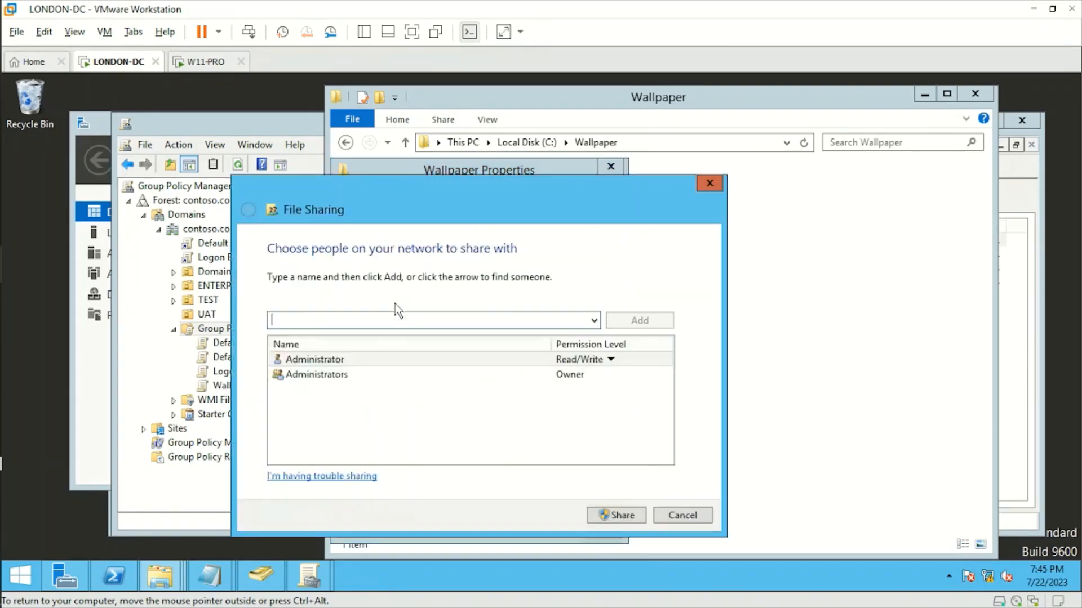
click(593, 320)
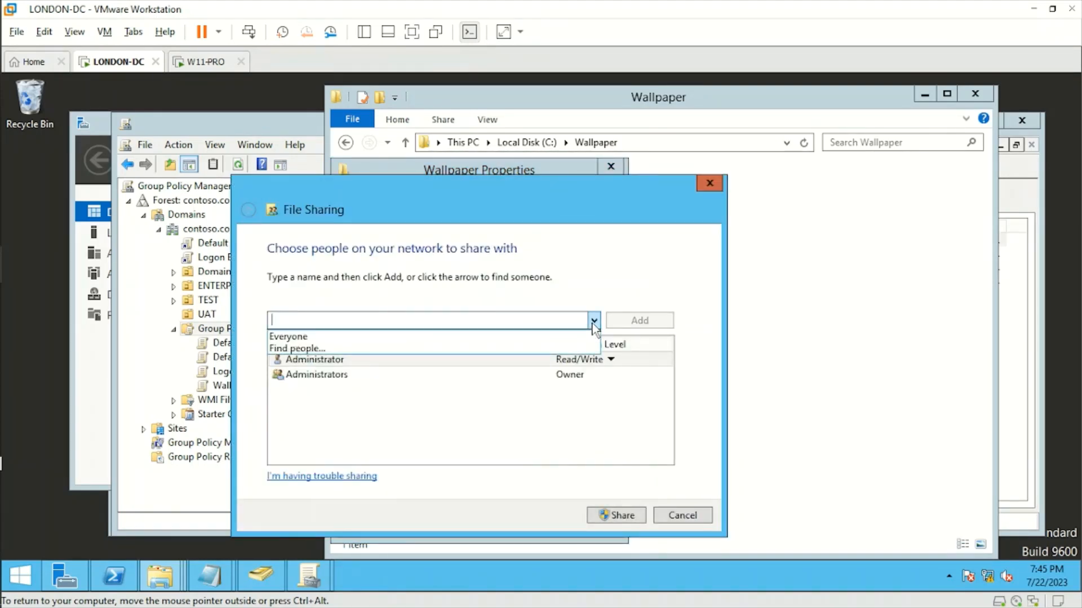
click(376, 337)
click(648, 321)
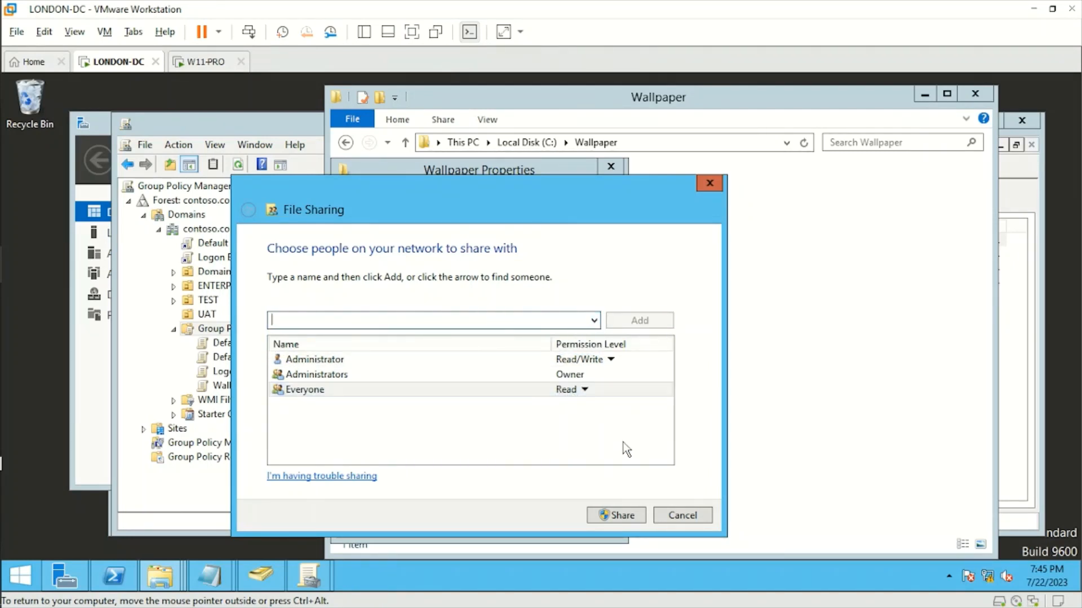
click(620, 514)
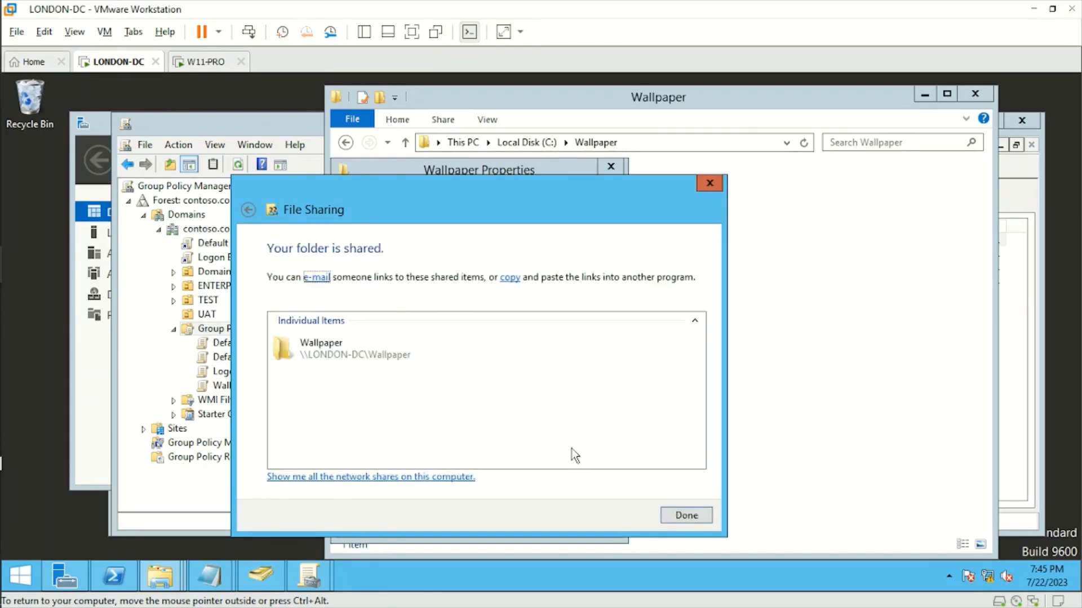
click(684, 517)
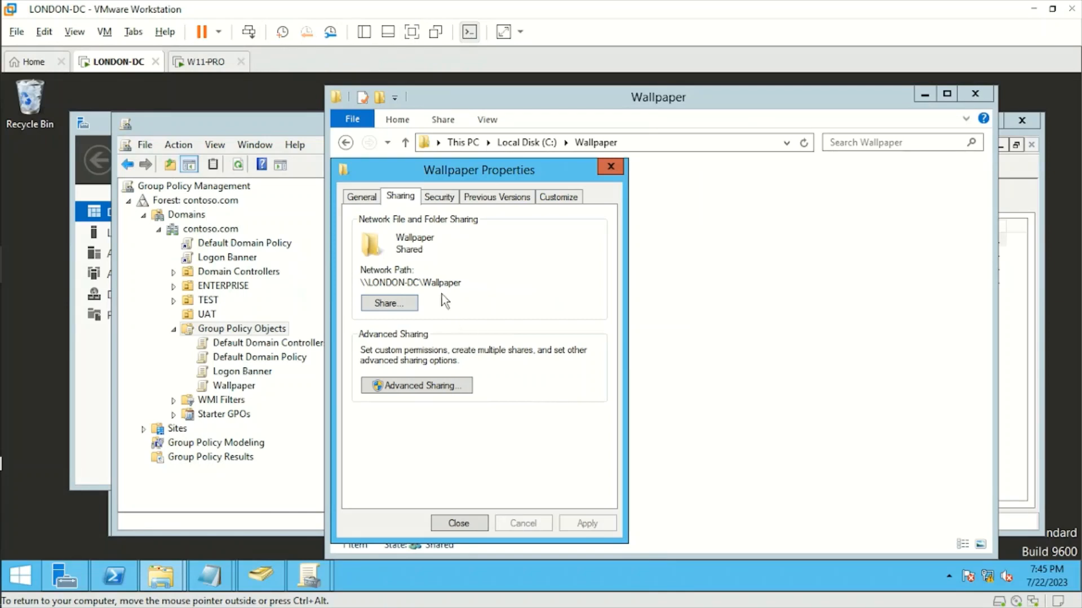
Copy the folder's network path and open \\LONDON-DC\Wallpaper in the address bar
drag(463, 283, 363, 287)
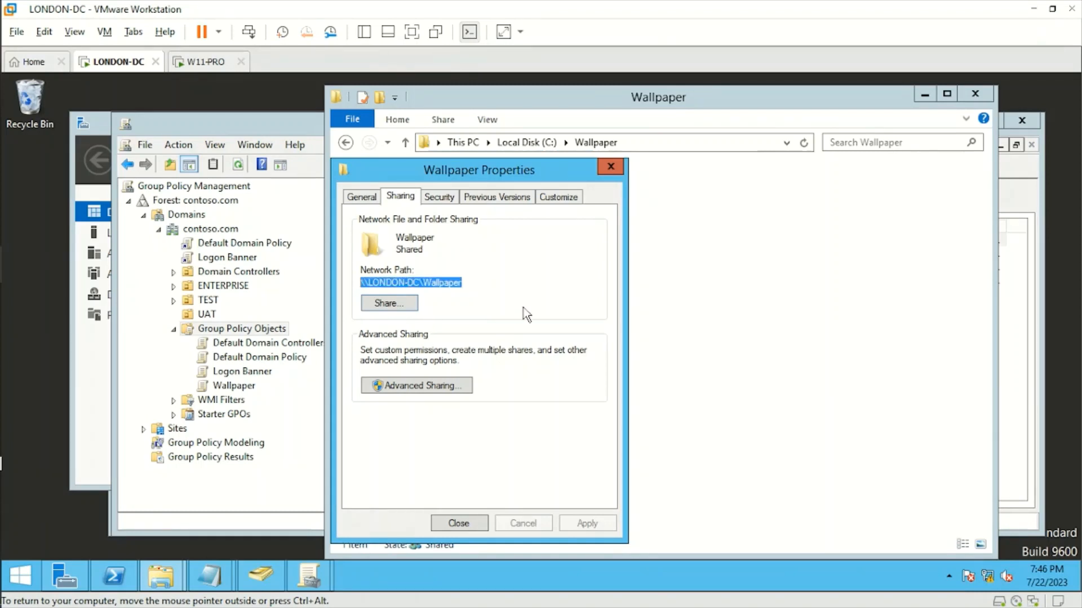
right_click(448, 282)
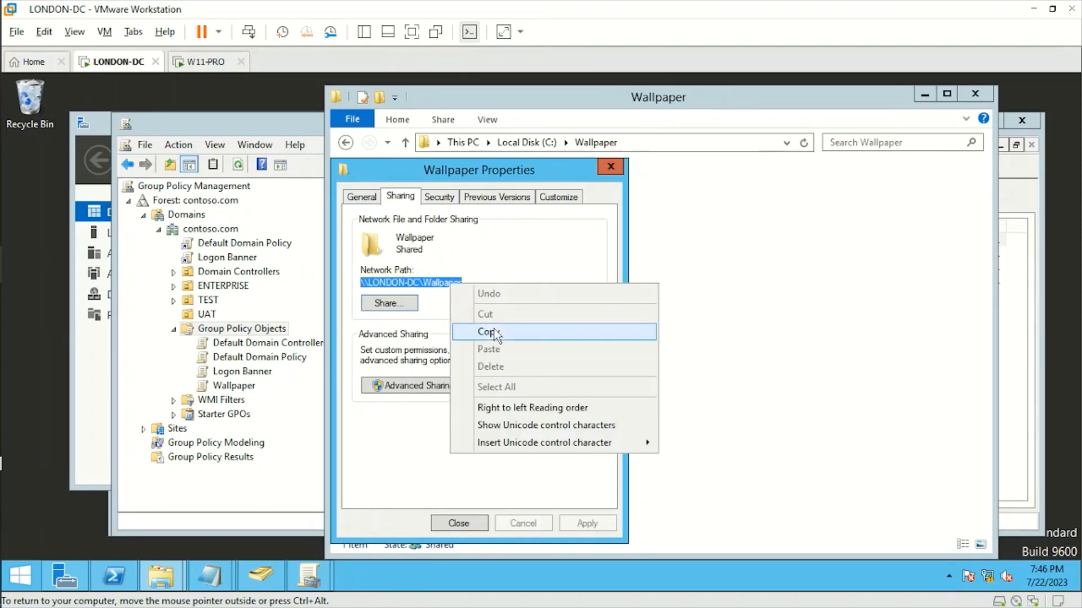
click(494, 328)
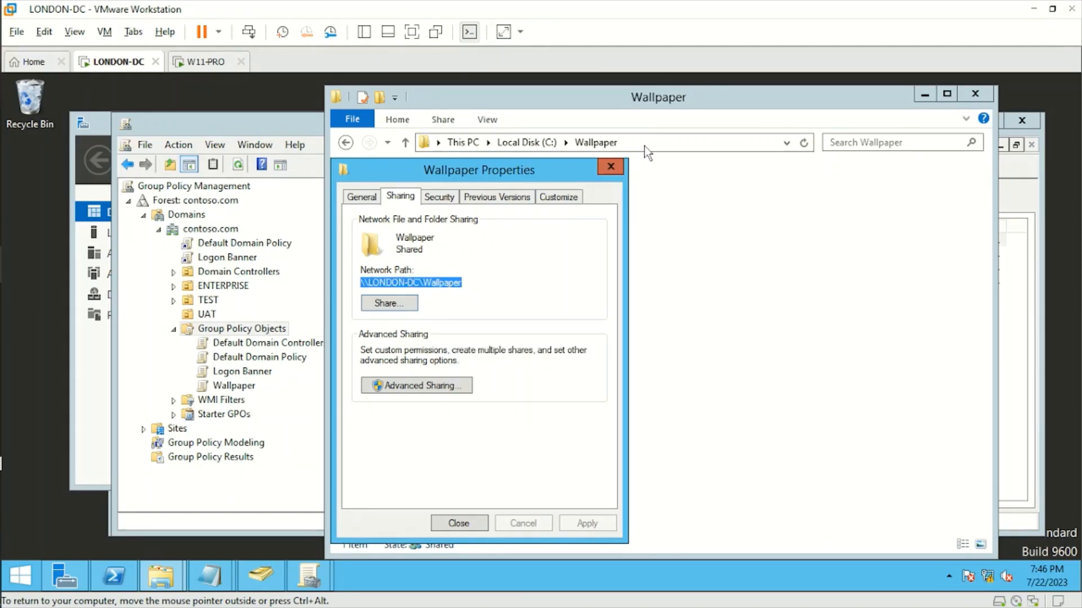
click(647, 147)
key(ctrl+v)
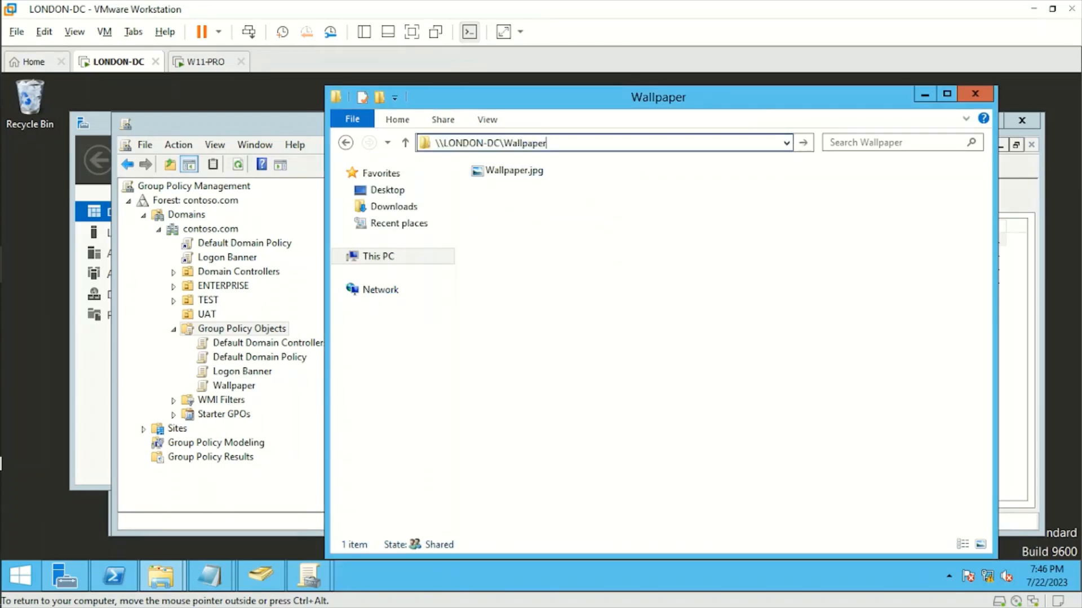
key(Return)
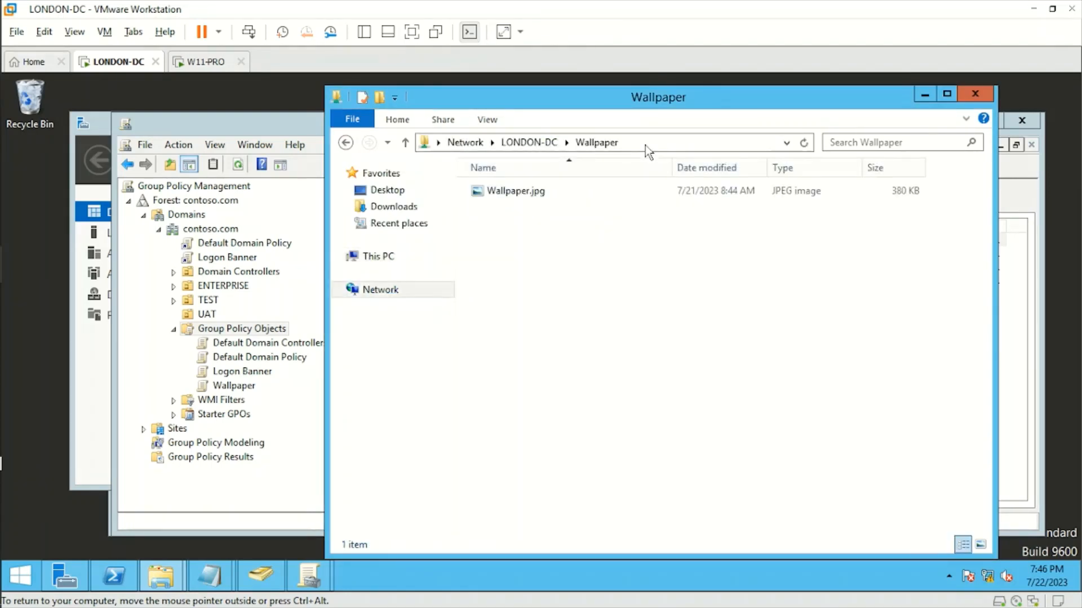
click(645, 145)
click(528, 149)
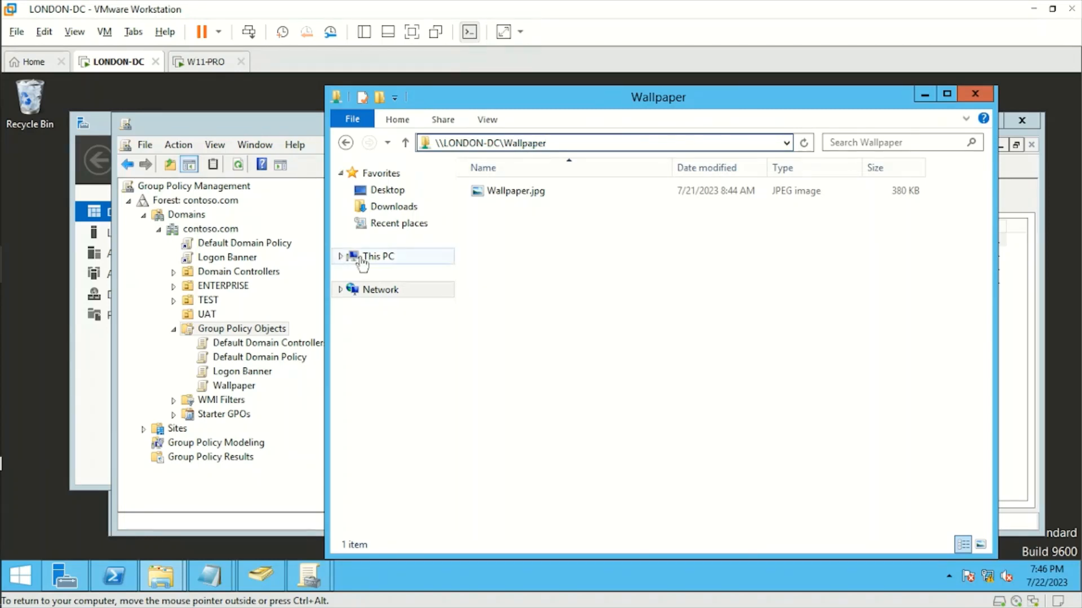
click(379, 258)
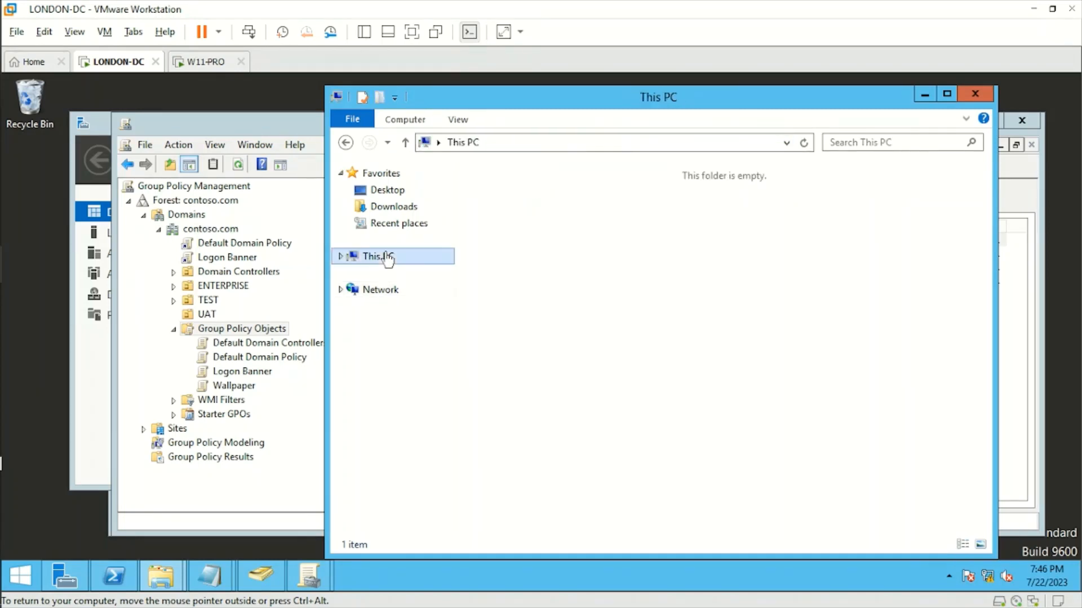
click(552, 145)
key(ctrl+v)
key(Return)
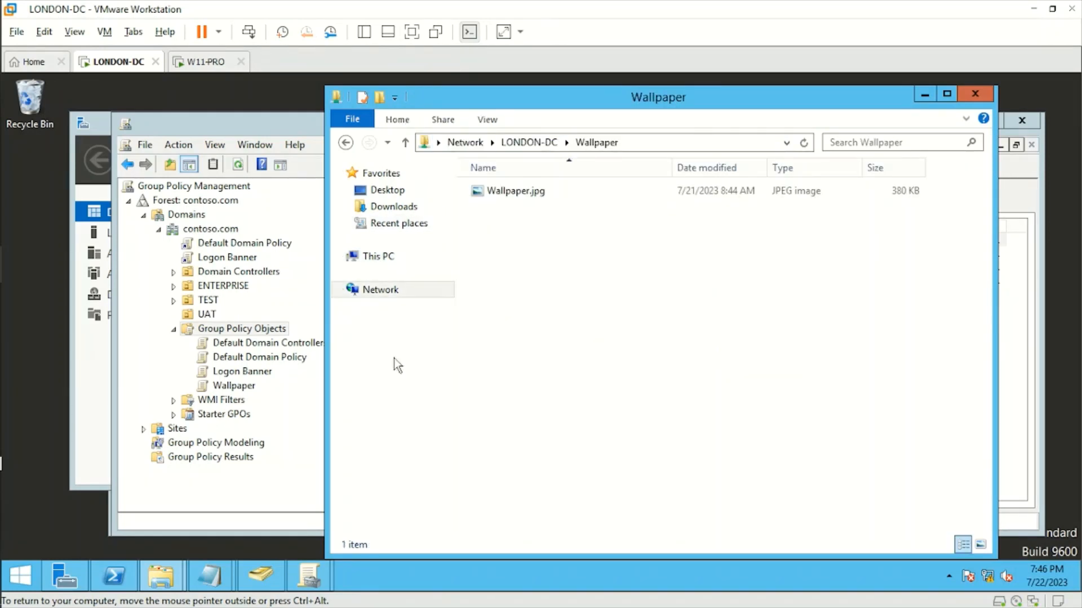
click(640, 149)
click(640, 147)
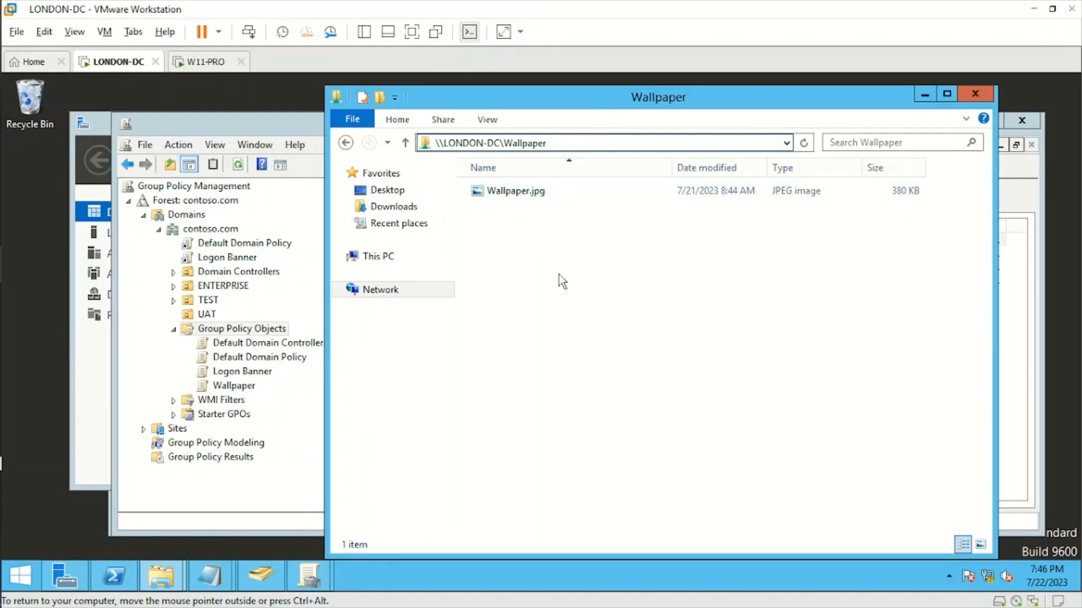
Edit the Wallpaper GPO and go to User Configuration > Administrative Templates > Desktop > Desktop
right_click(240, 388)
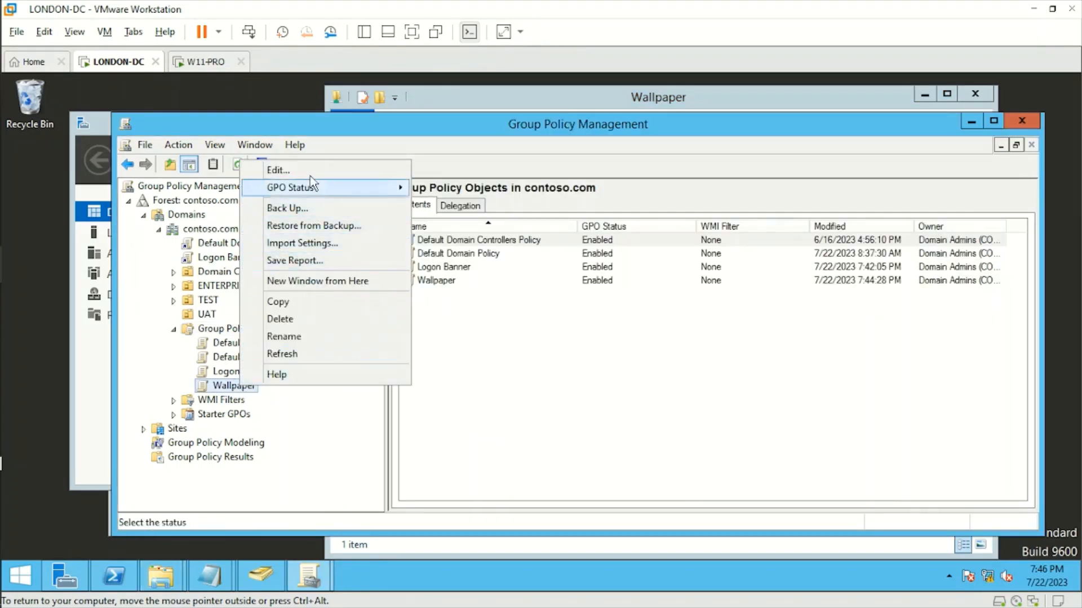
click(281, 171)
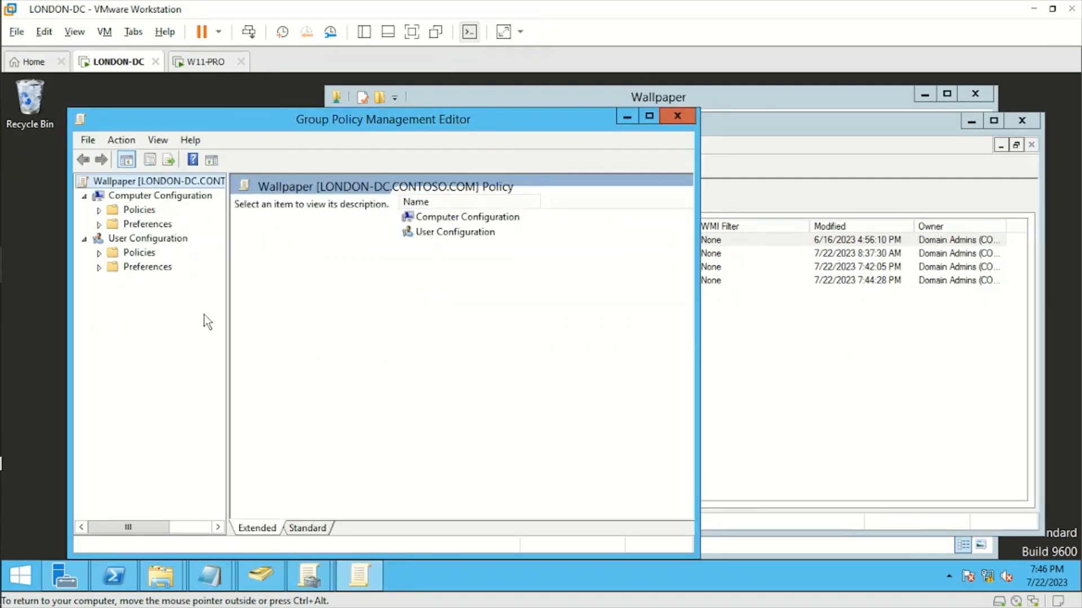
drag(228, 321, 329, 313)
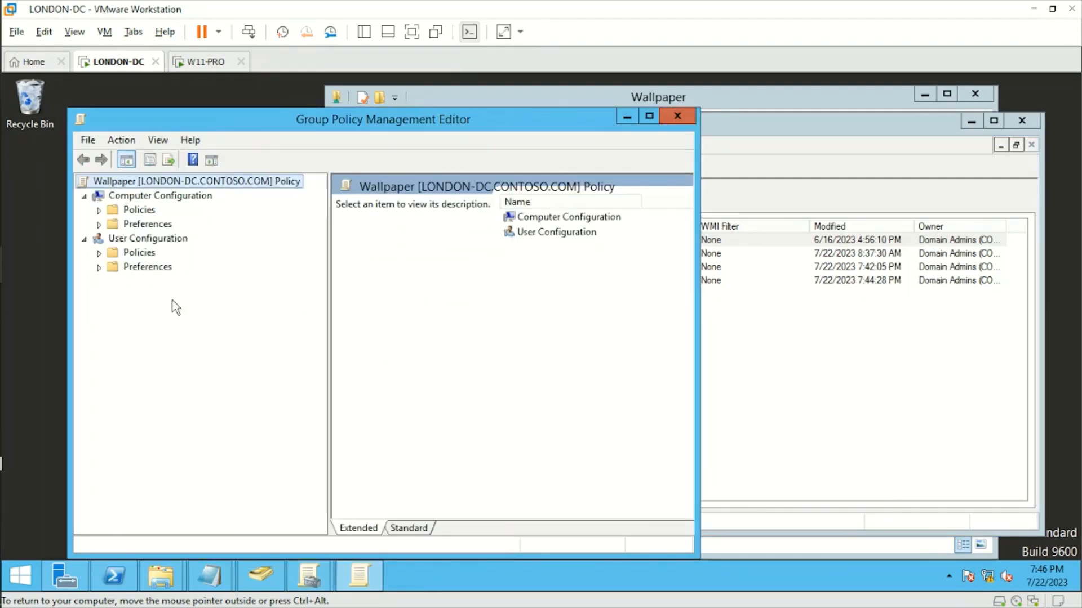
click(99, 253)
click(115, 295)
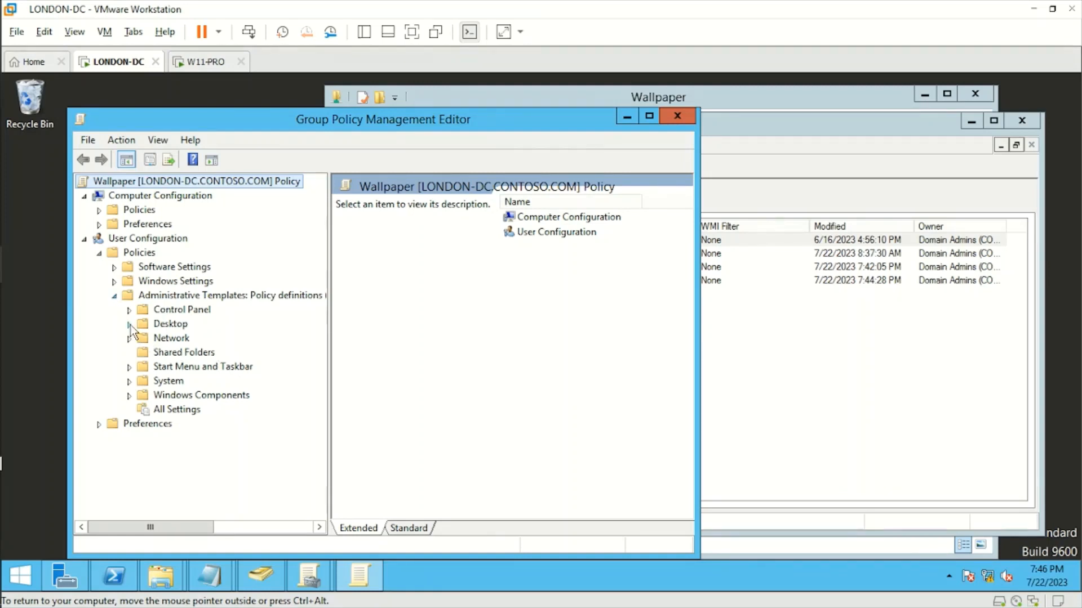
click(129, 325)
click(176, 352)
drag(698, 354, 845, 353)
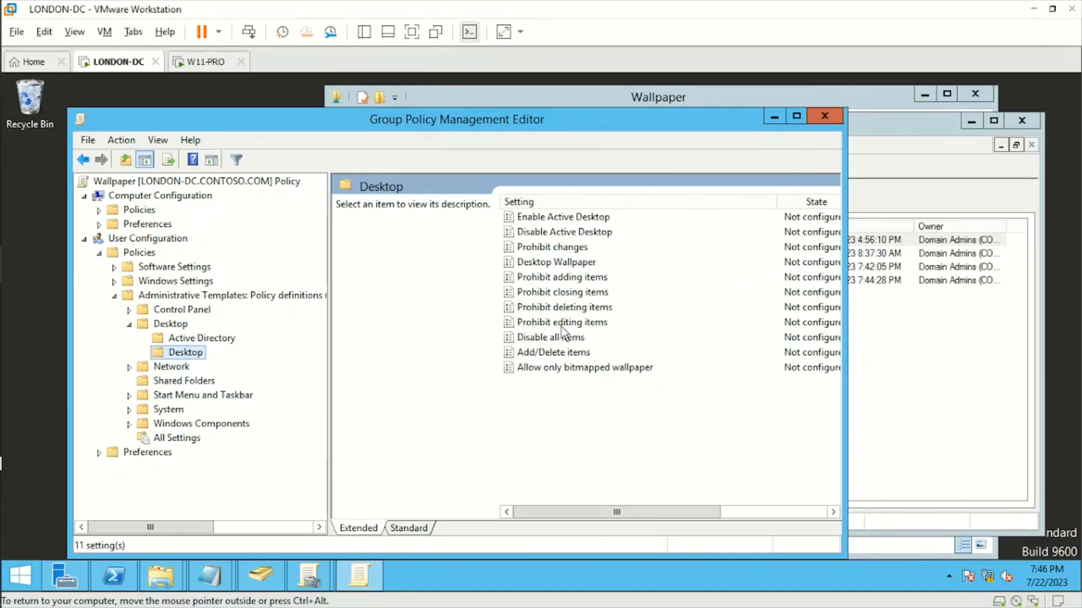
click(548, 265)
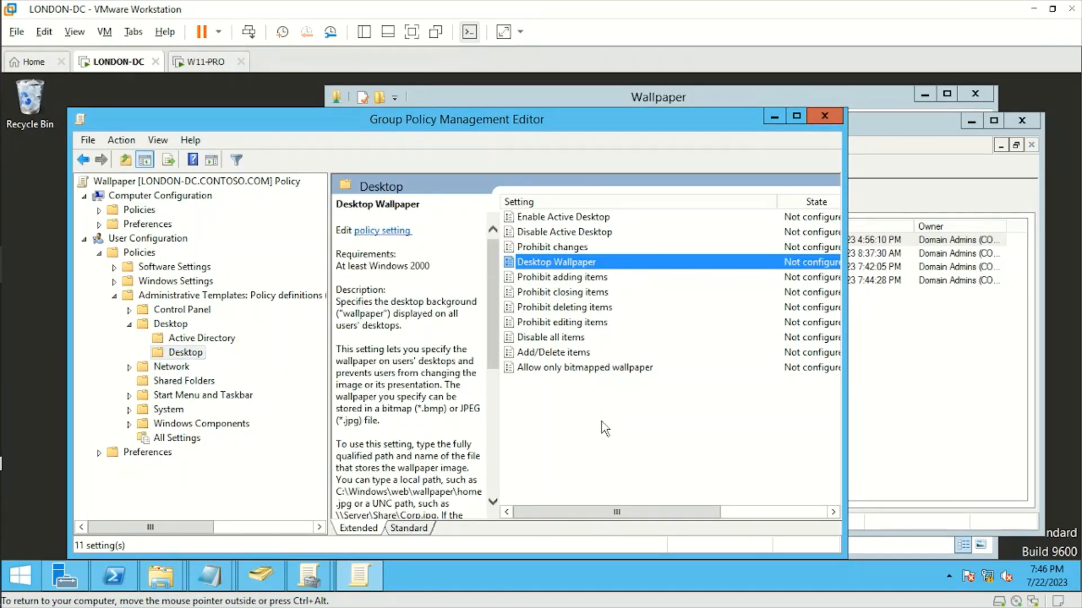
Enable Desktop Wallpaper and enter \\LONDON-DC\Wallpaper\ as the Wallpaper Name
double_click(559, 268)
drag(325, 96, 467, 100)
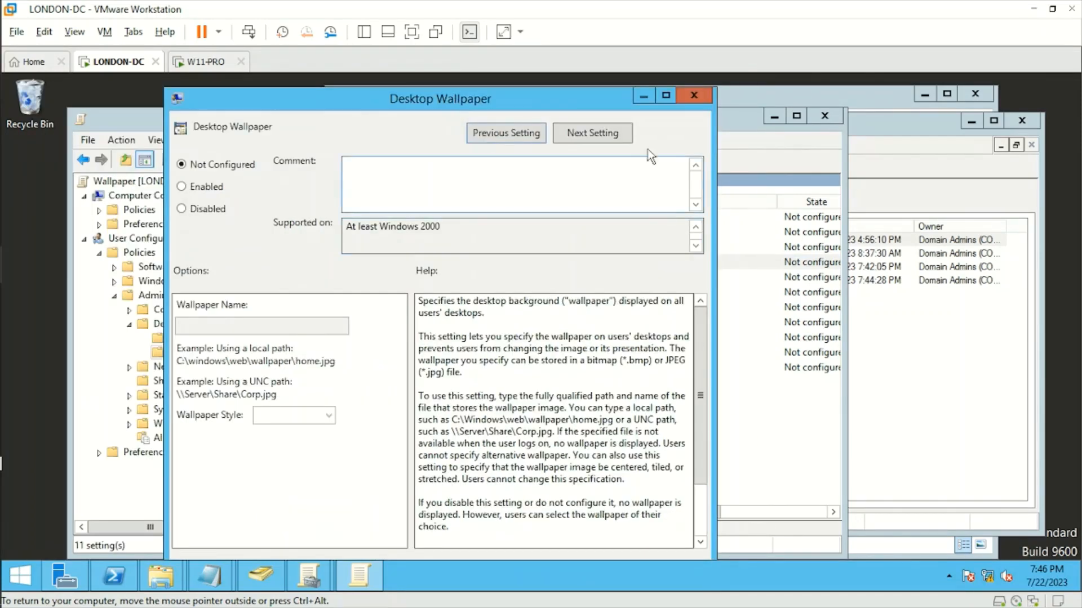
click(666, 95)
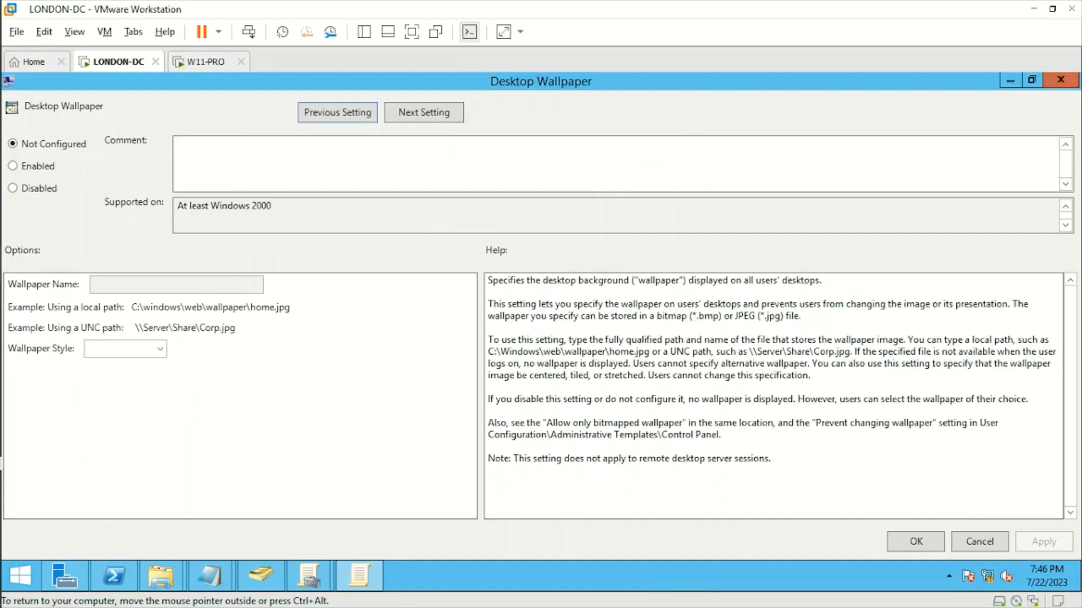
click(29, 167)
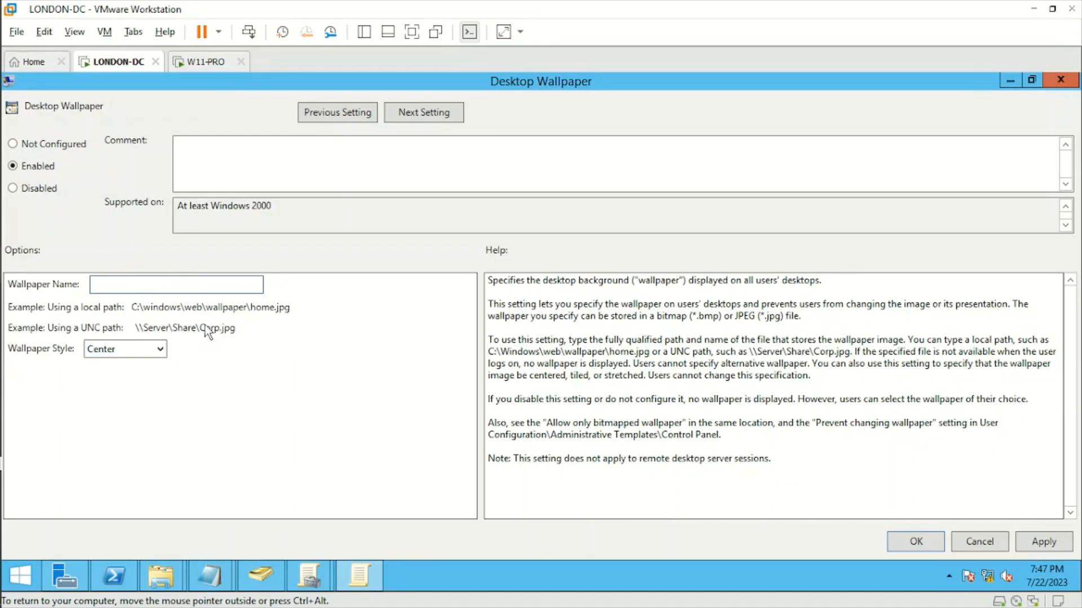
click(168, 581)
click(120, 503)
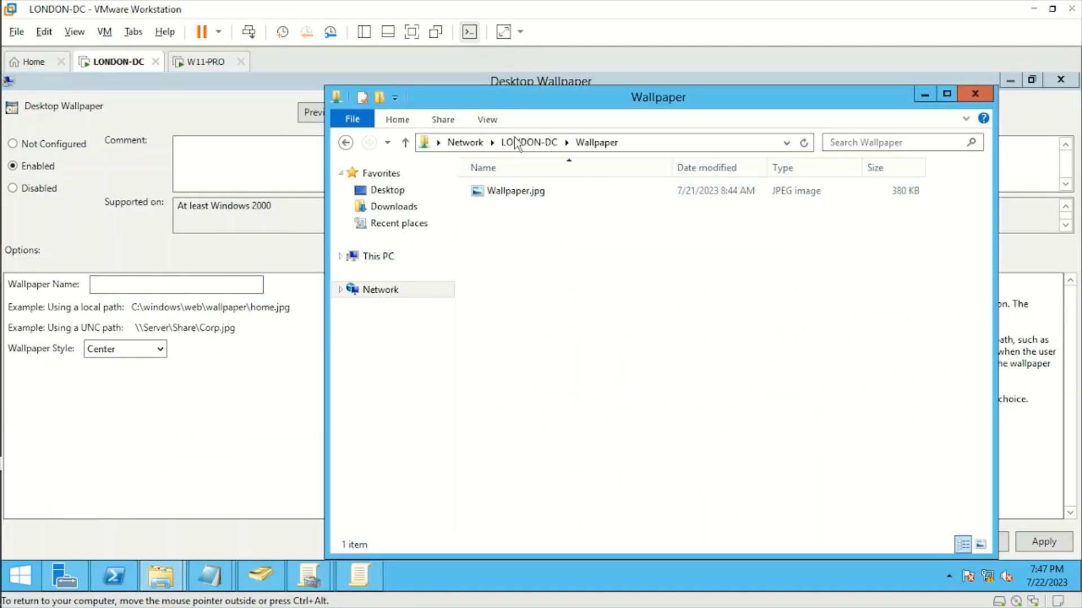
click(656, 144)
drag(546, 143, 444, 143)
drag(547, 143, 434, 143)
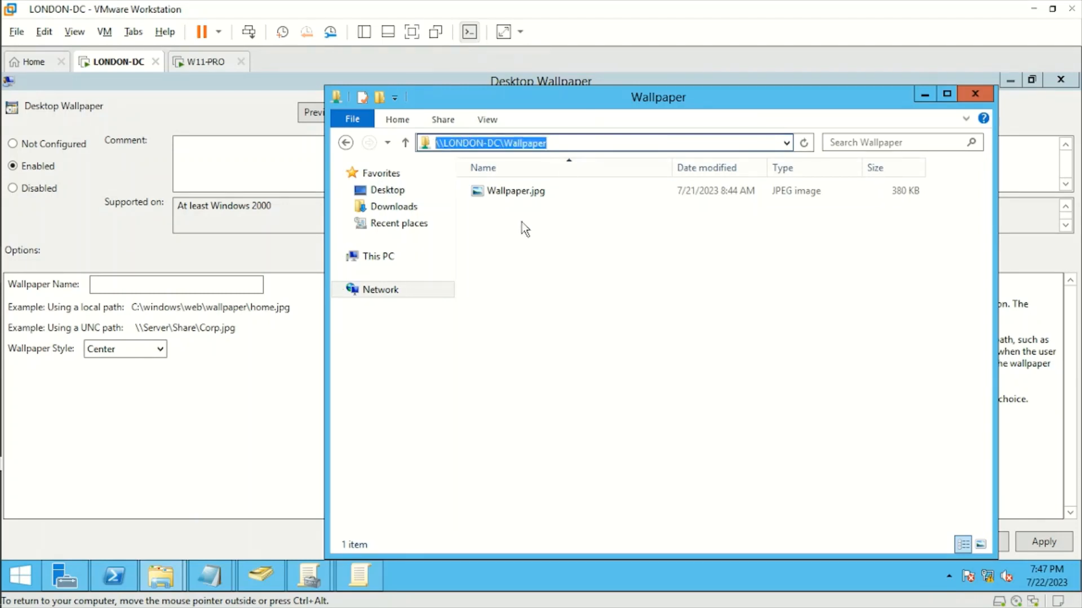
click(112, 284)
key(ctrl+v)
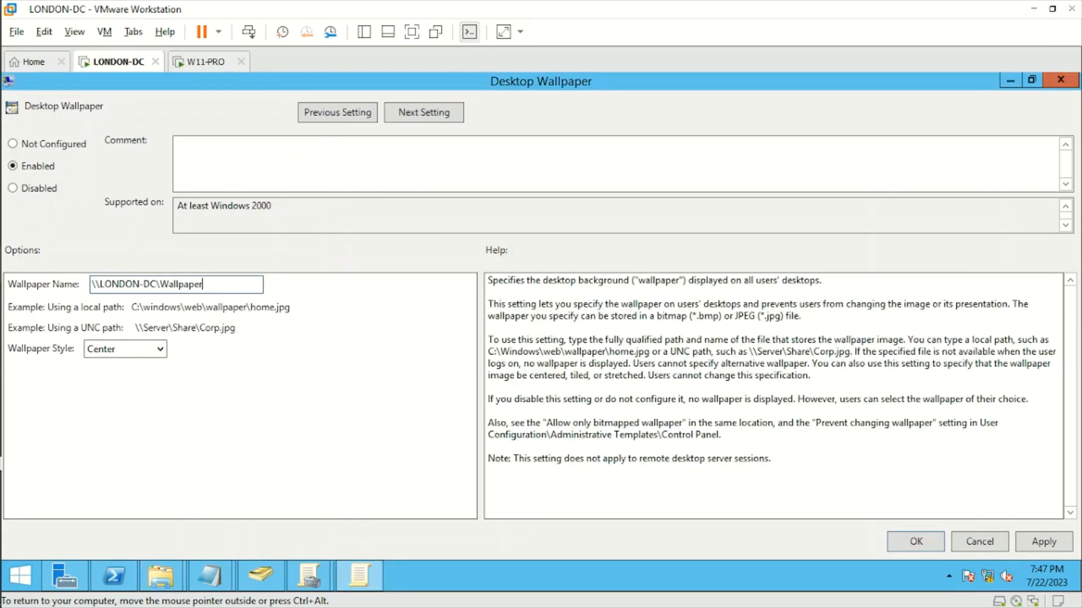
text(\)
Append the file name Wallpaper.jpg to the Wallpaper Name path
click(163, 576)
click(129, 523)
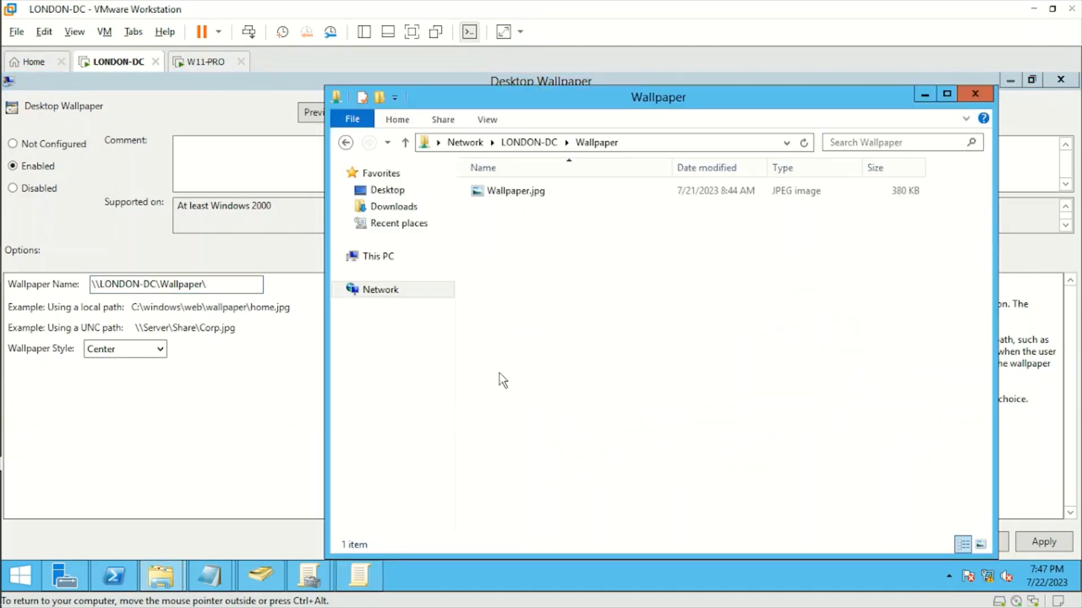
click(542, 194)
click(558, 191)
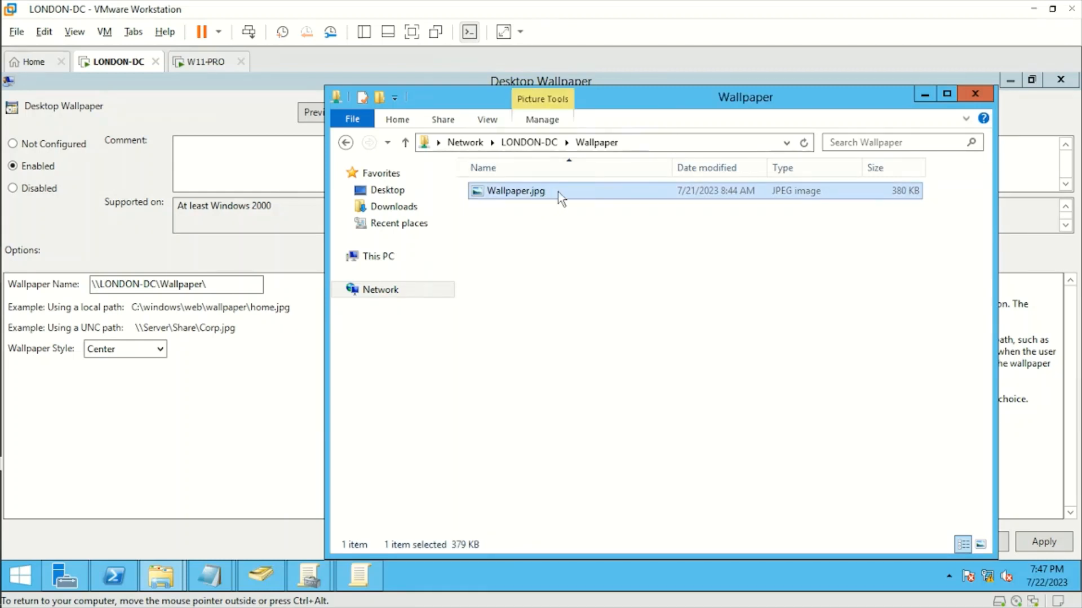
drag(547, 190, 474, 200)
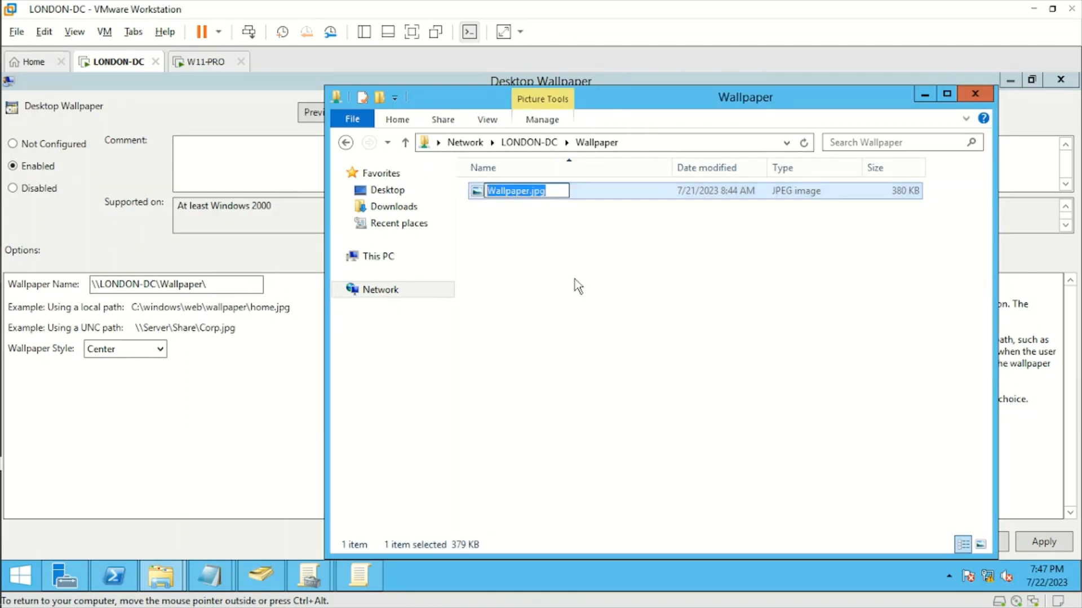
click(207, 284)
key(ctrl+v)
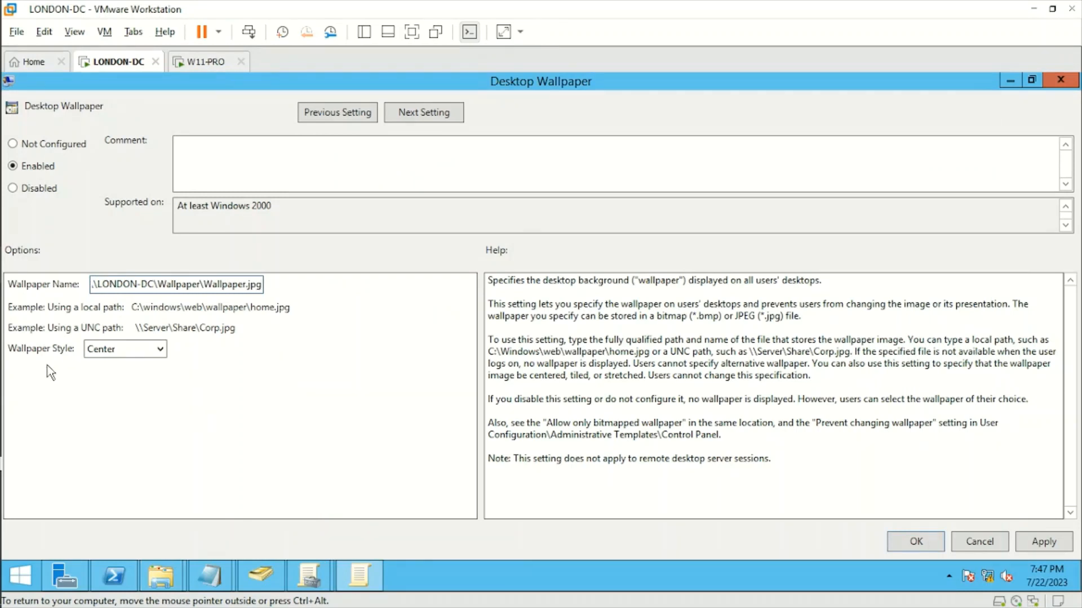
Keep the wallpaper style at Center and apply the policy
click(159, 353)
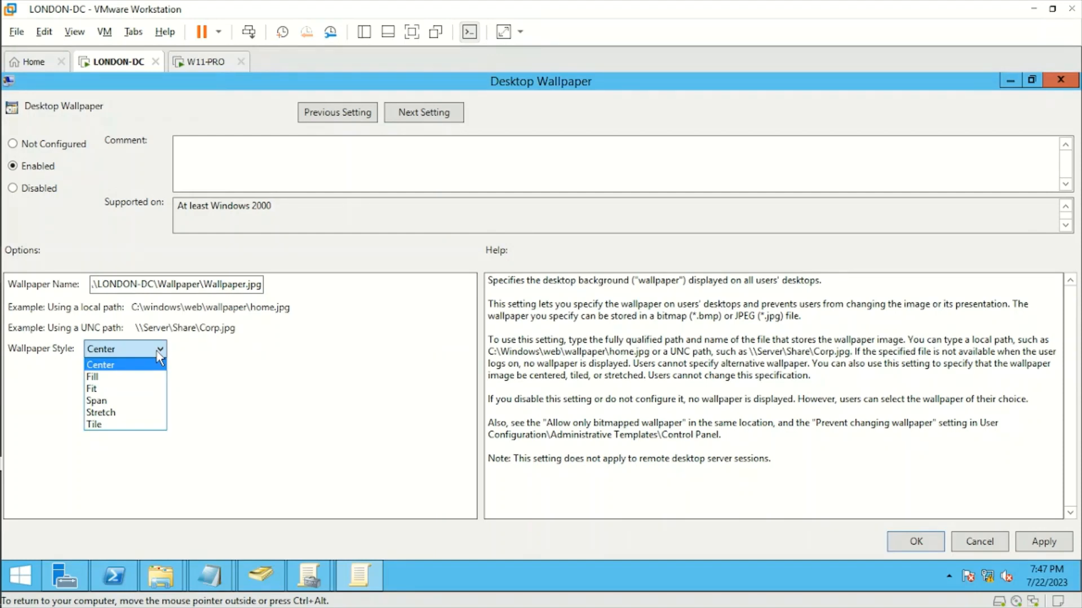
click(158, 352)
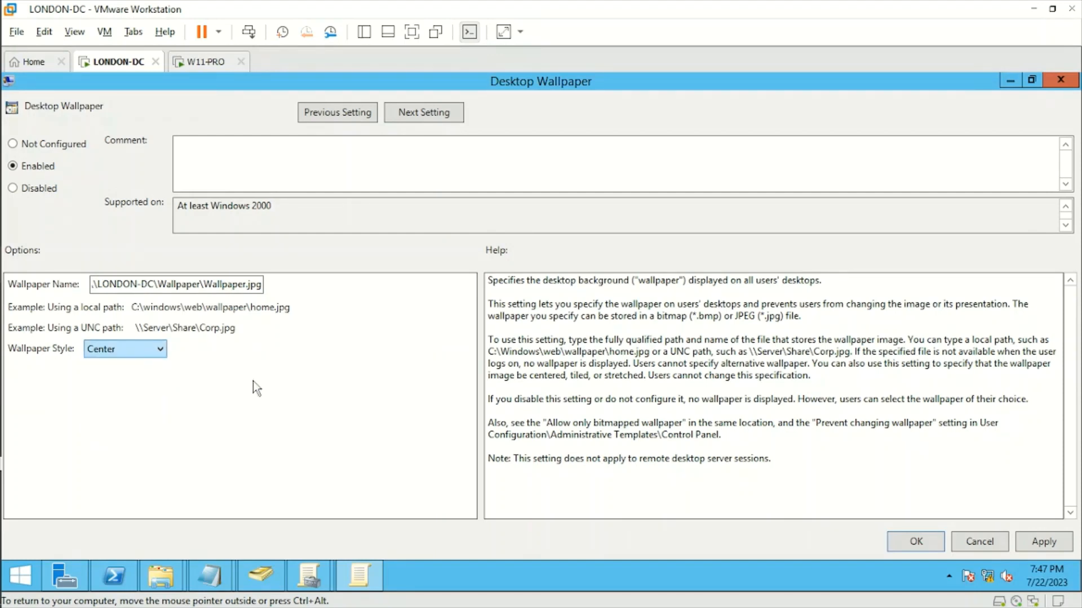
click(1043, 543)
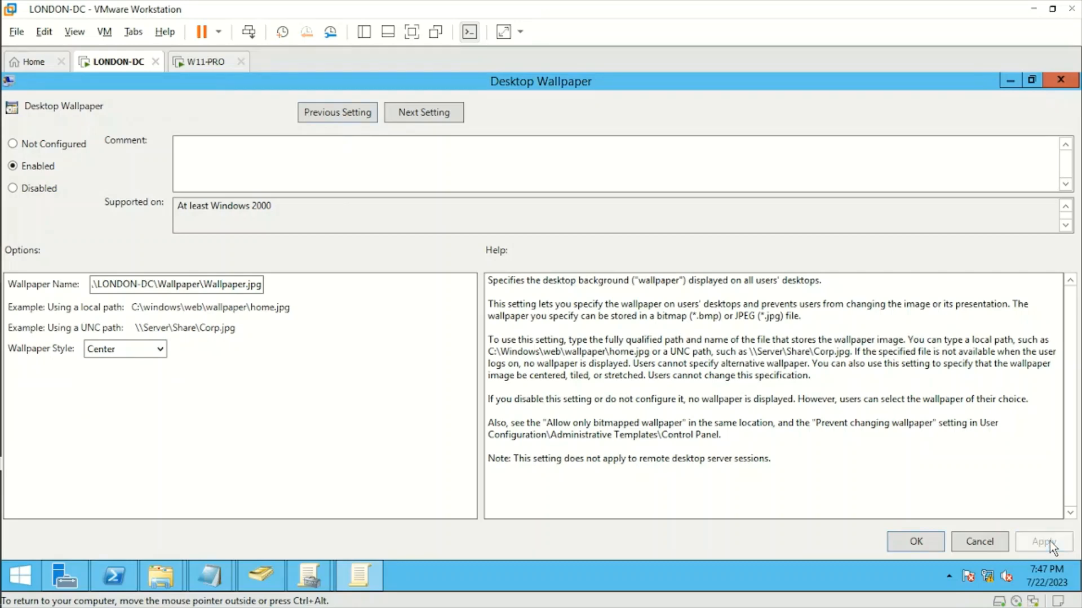
click(913, 542)
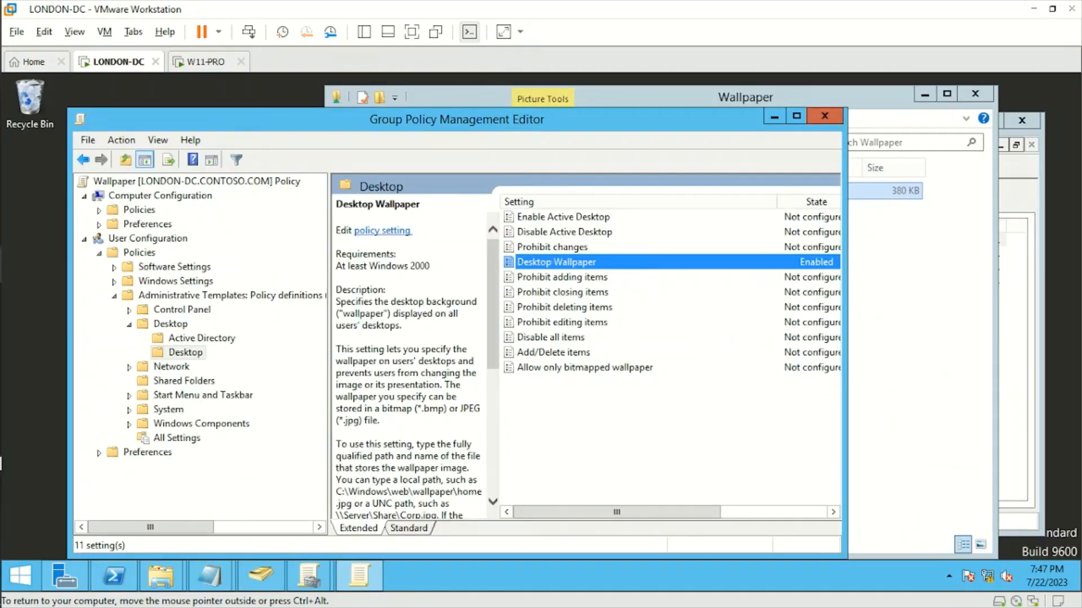
Enable Prevent changing desktop background under Control Panel > Personalization
drag(841, 377, 979, 364)
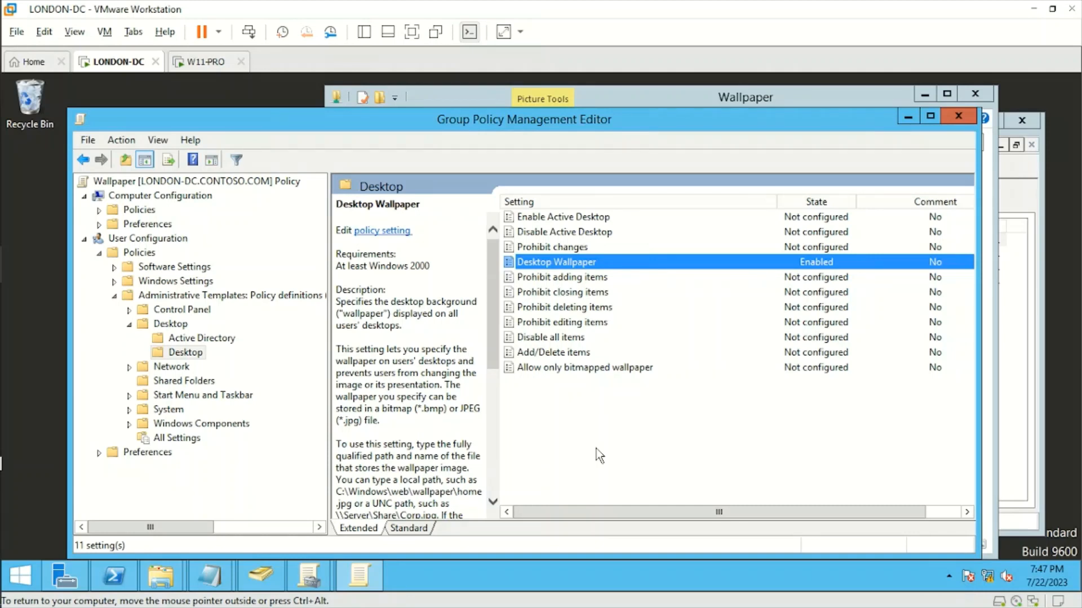
click(129, 310)
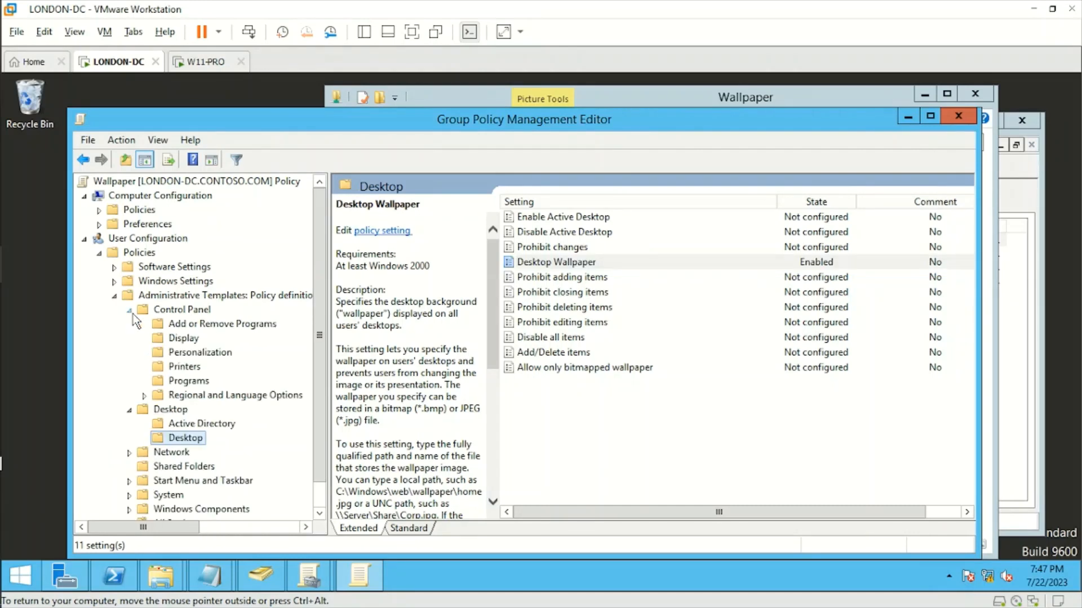
click(200, 354)
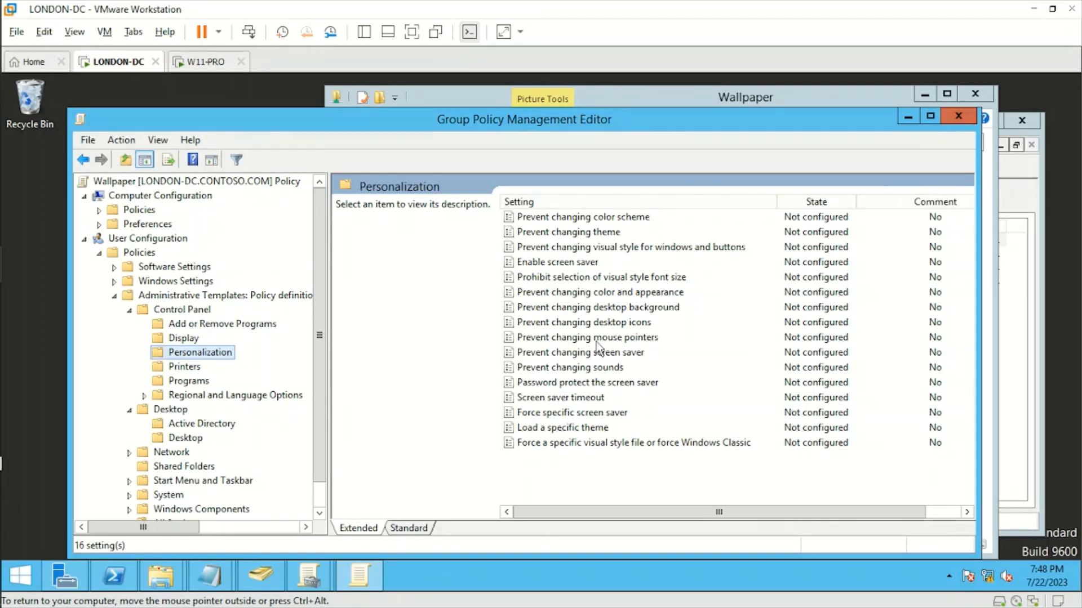
click(562, 314)
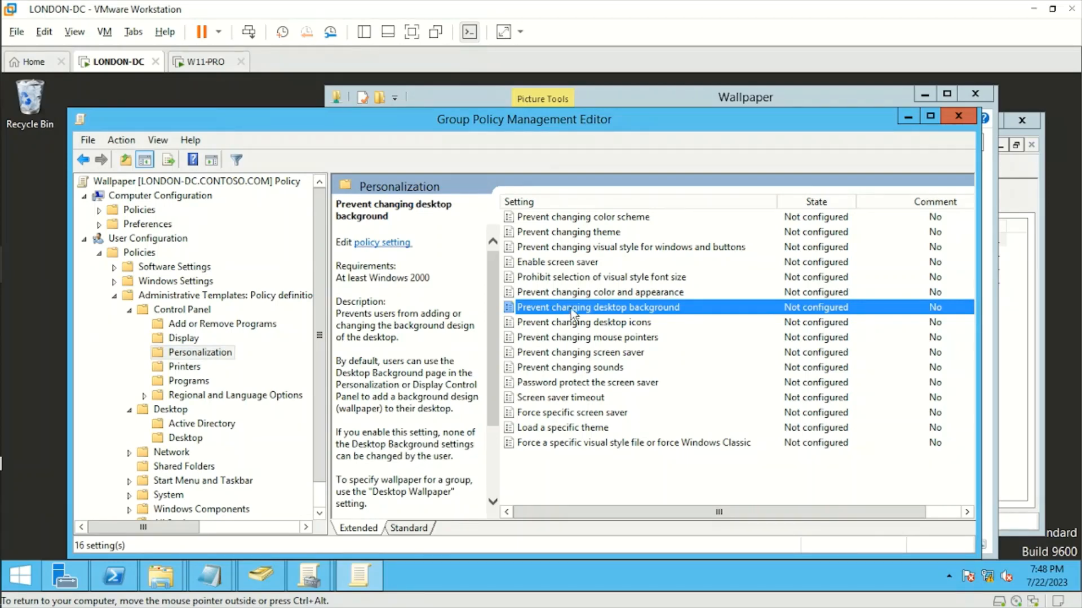
double_click(571, 309)
click(28, 168)
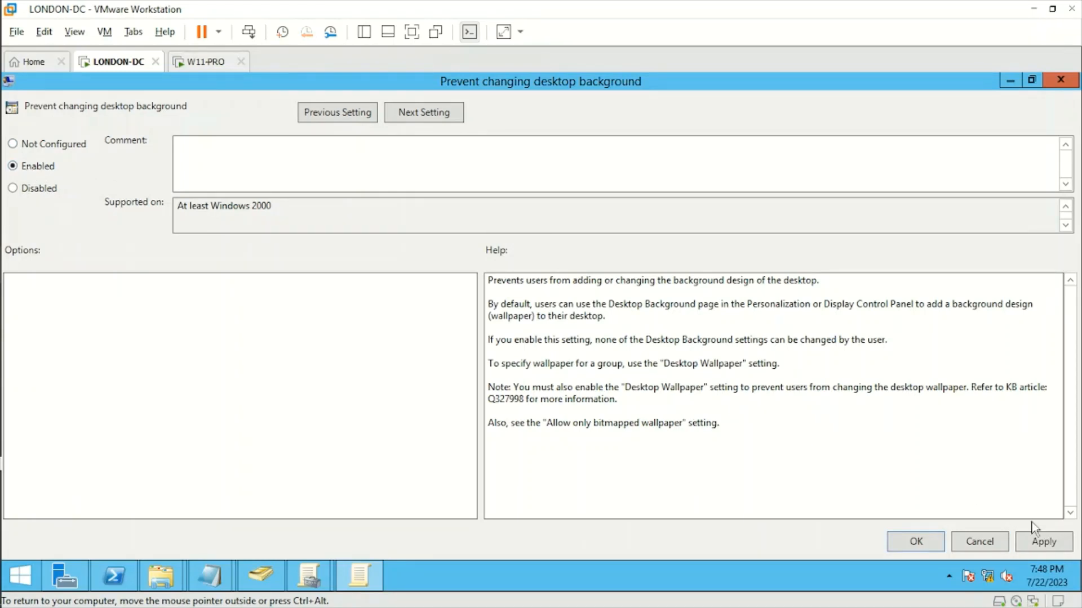
click(1043, 543)
click(933, 544)
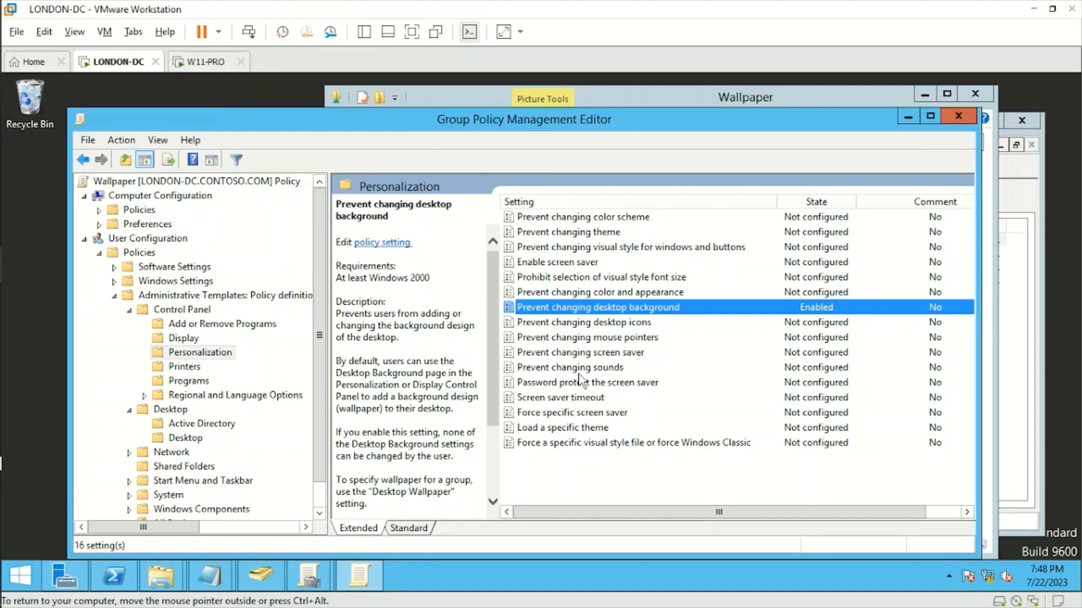
Close the editor and folder window, then link the existing Wallpaper GPO to ENTERPRISE
click(956, 117)
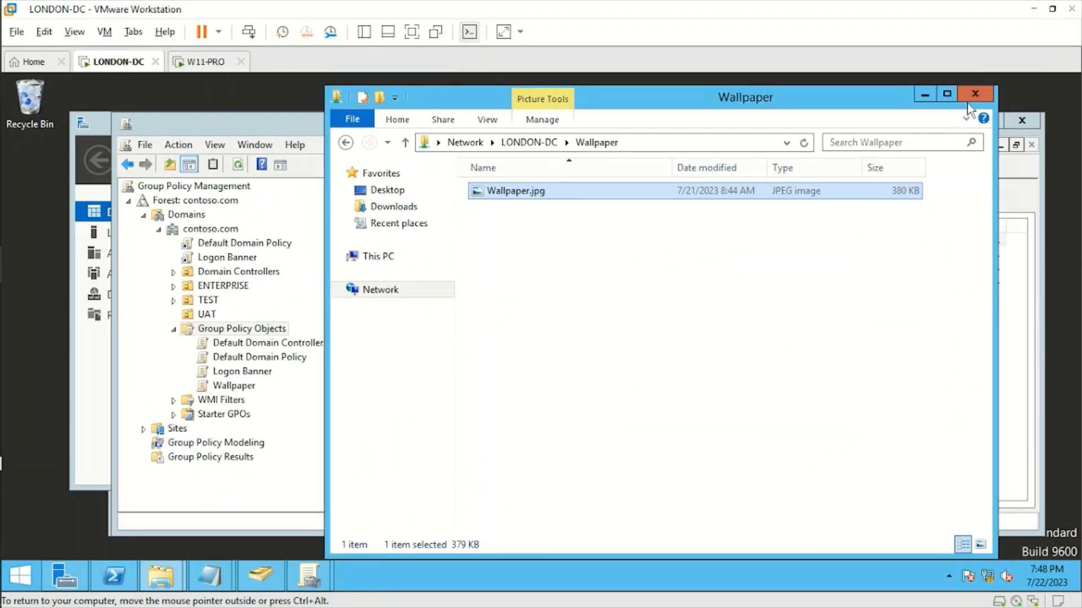
click(975, 93)
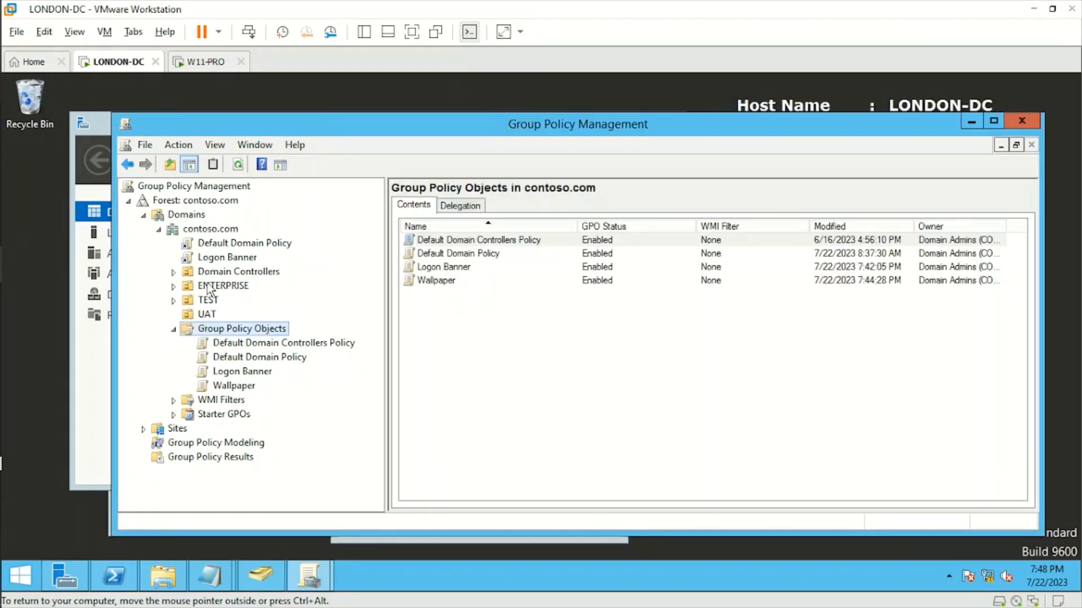
click(174, 286)
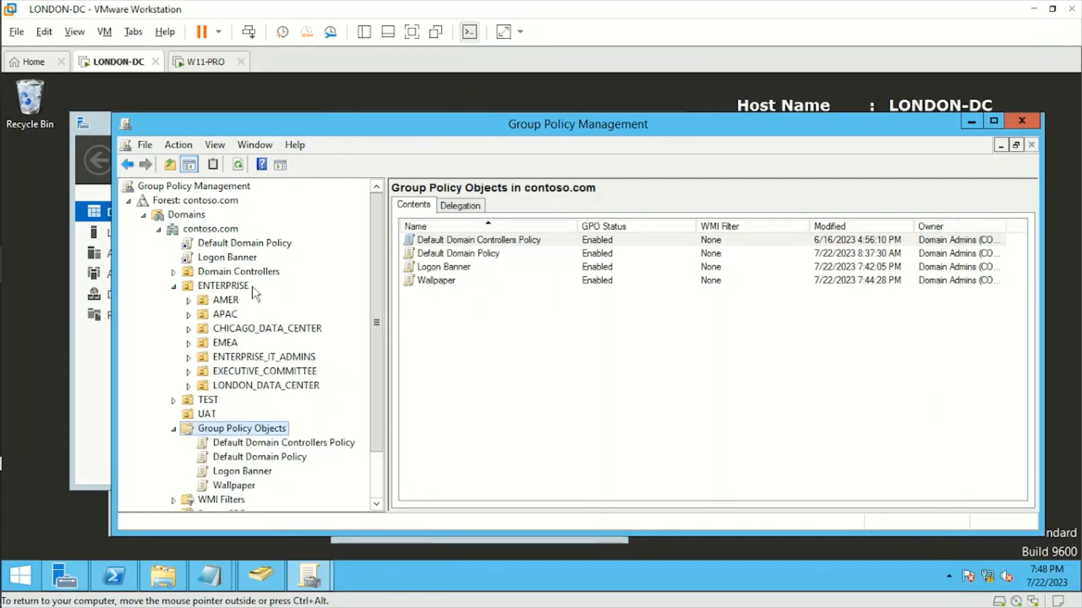
right_click(236, 288)
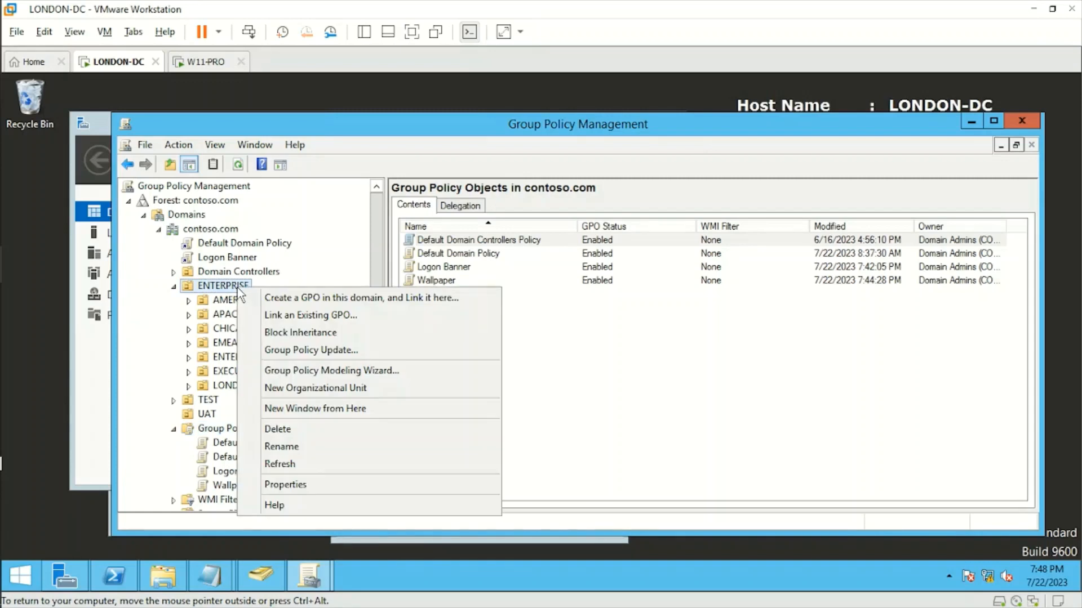
click(334, 315)
click(461, 320)
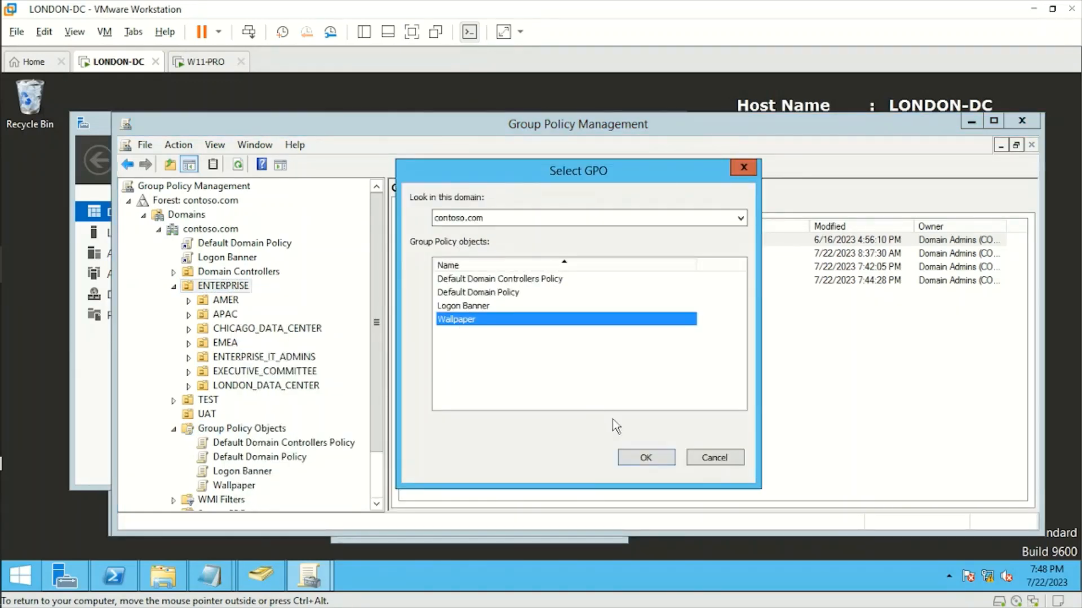
click(644, 457)
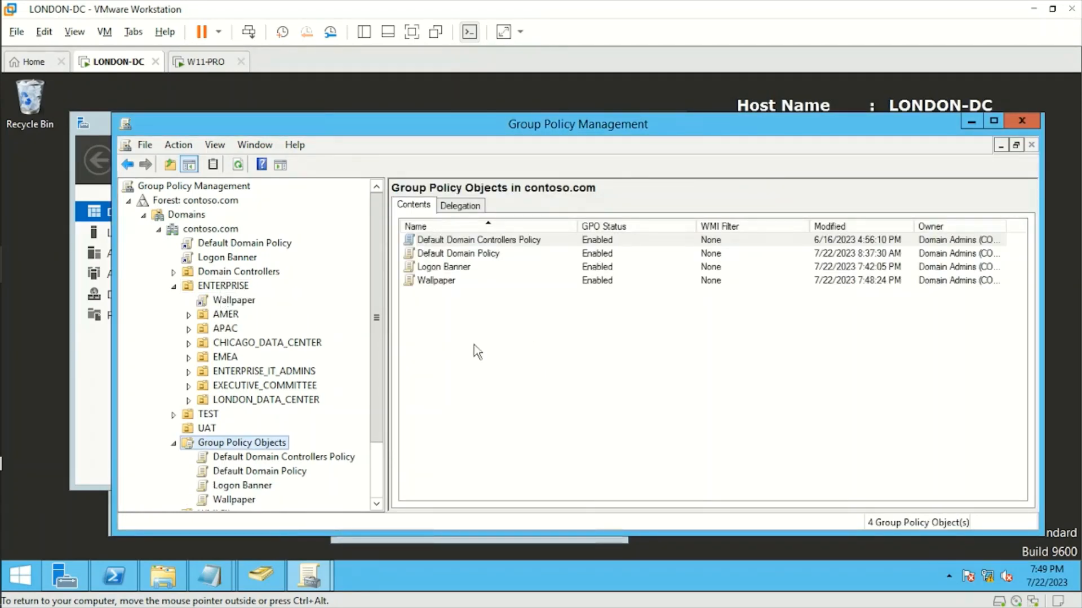
Restart the W11-PRO guest from the power menu and return to LONDON-DC
click(205, 61)
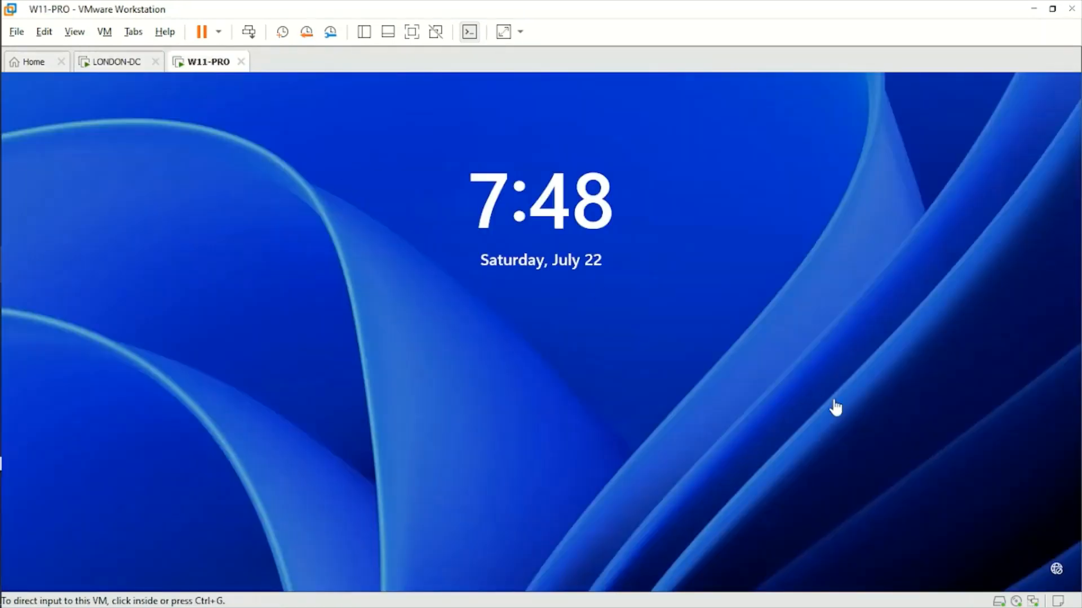
click(218, 32)
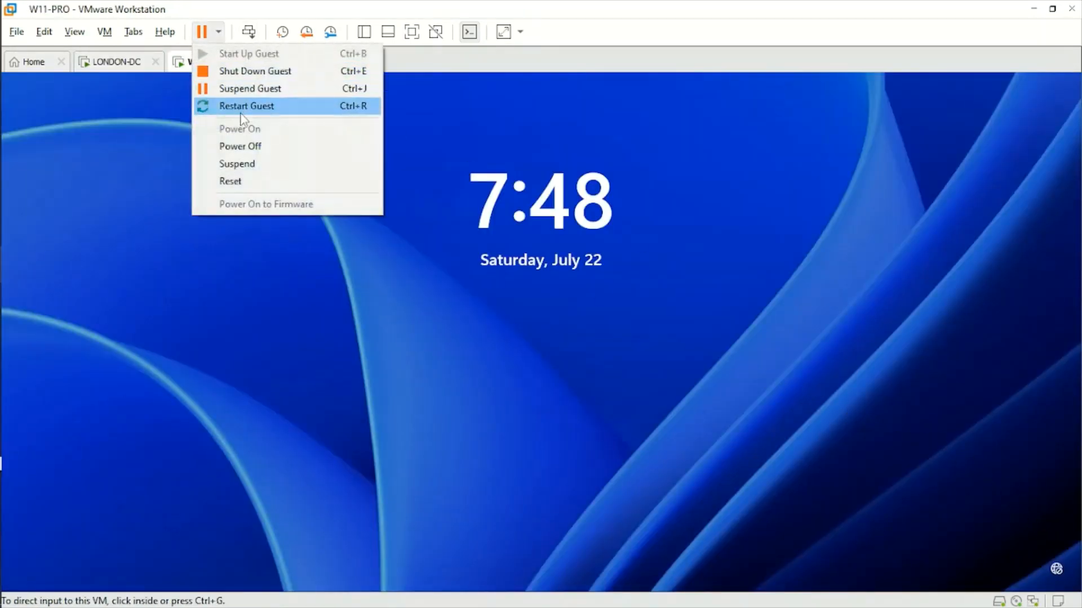
click(274, 107)
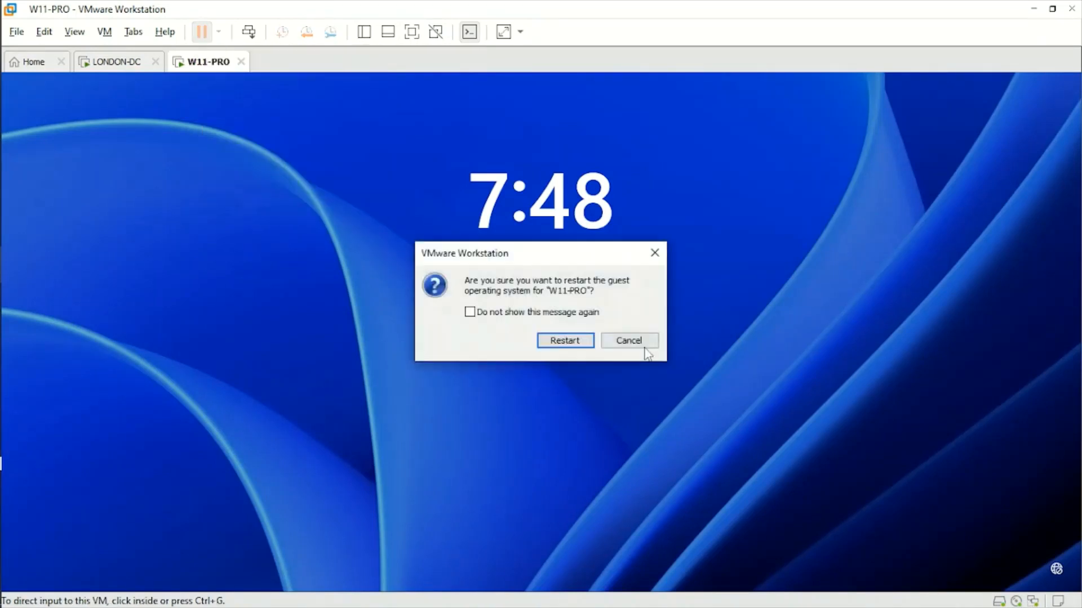
click(563, 341)
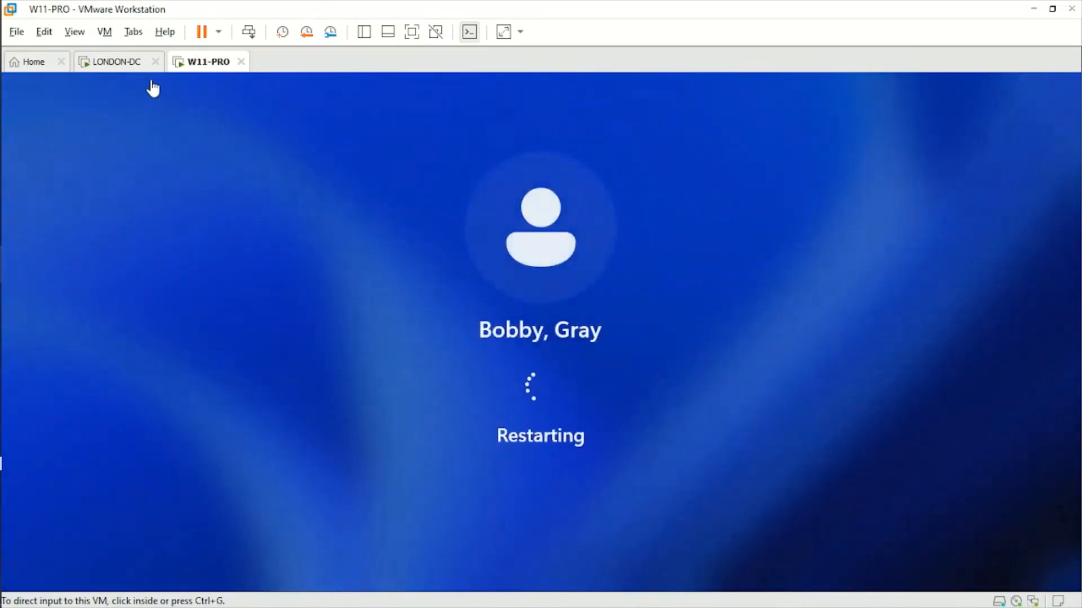
click(117, 62)
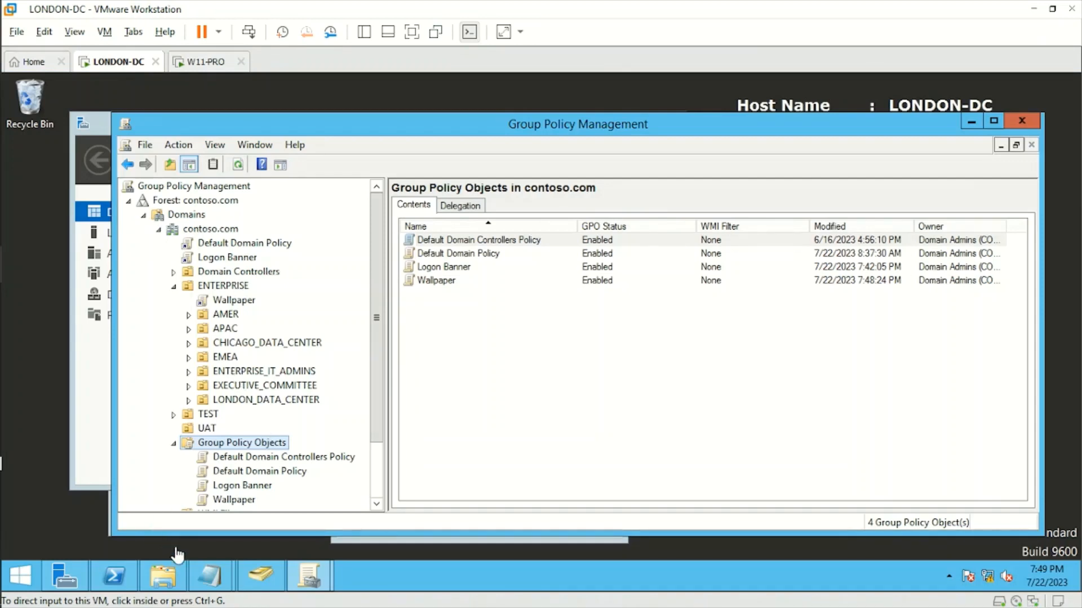
Run gpupdate /force in PowerShell on LONDON-DC, then check the restarted W11-PRO client
click(129, 580)
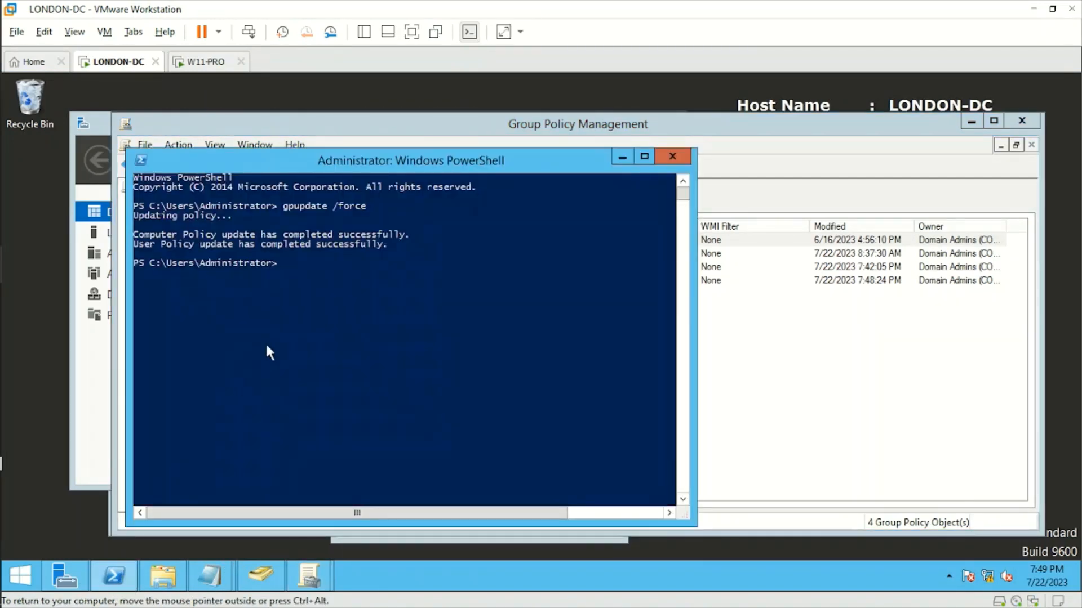
text(gpupdate /force)
key(Return)
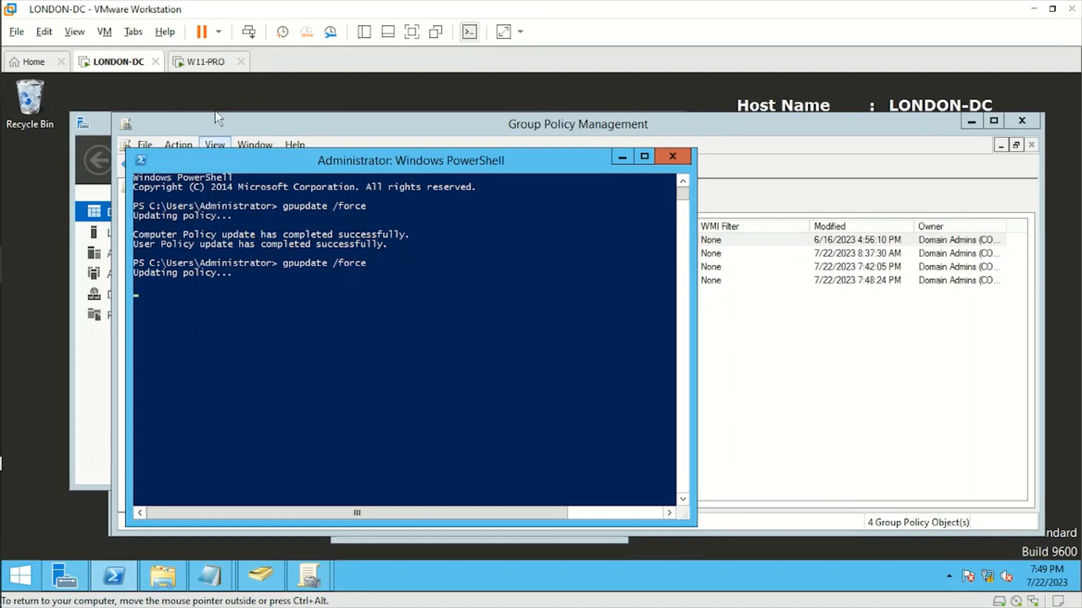
click(206, 63)
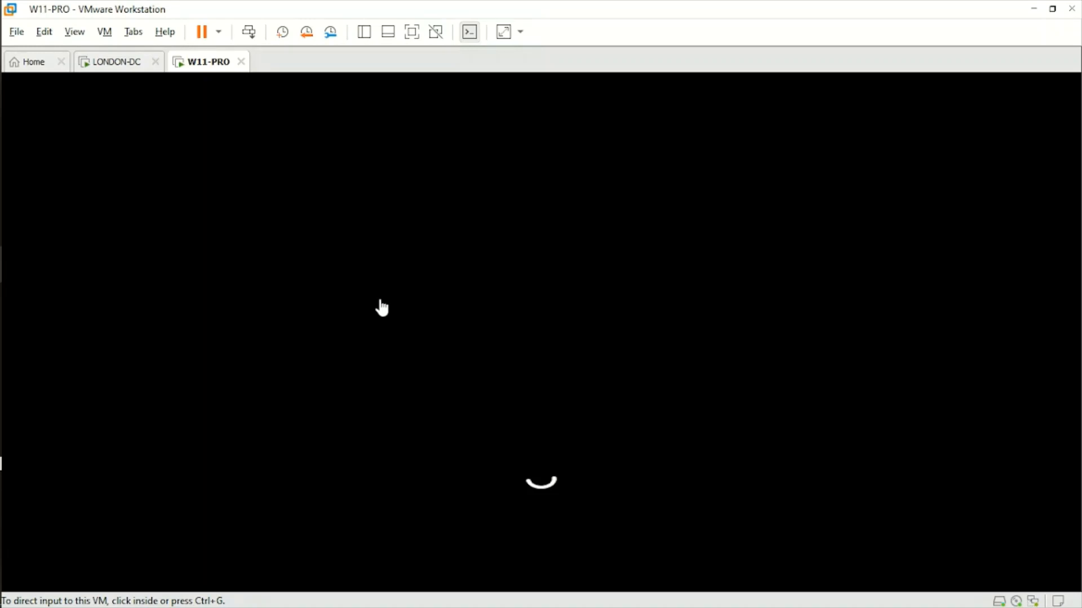
click(114, 64)
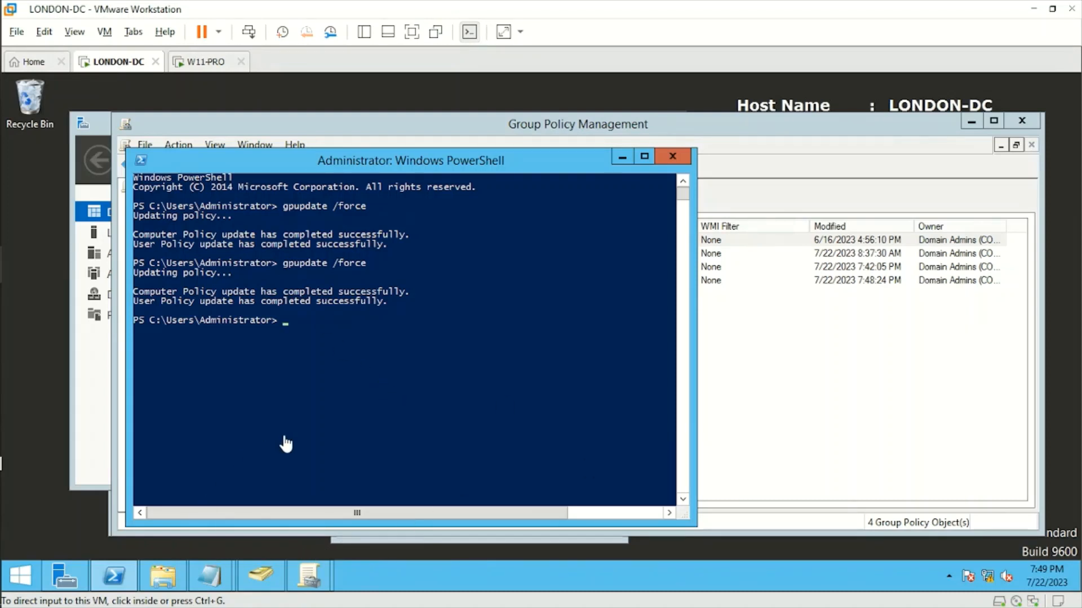
click(209, 64)
Dismiss the W11-PRO lock screen and acknowledge the legal warning, then switch to LONDON-DC
click(423, 325)
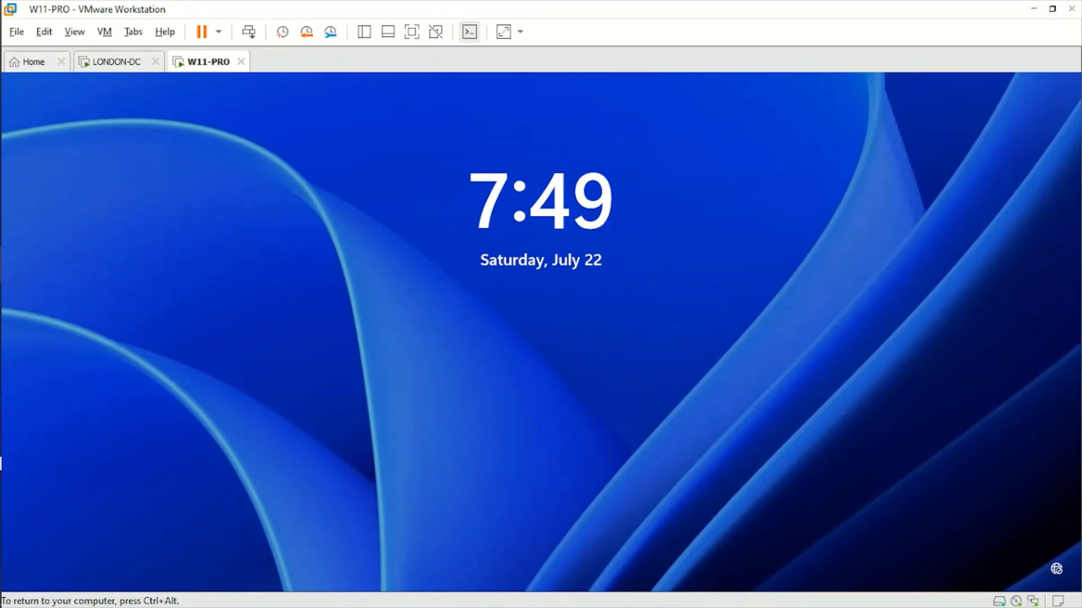
click(523, 329)
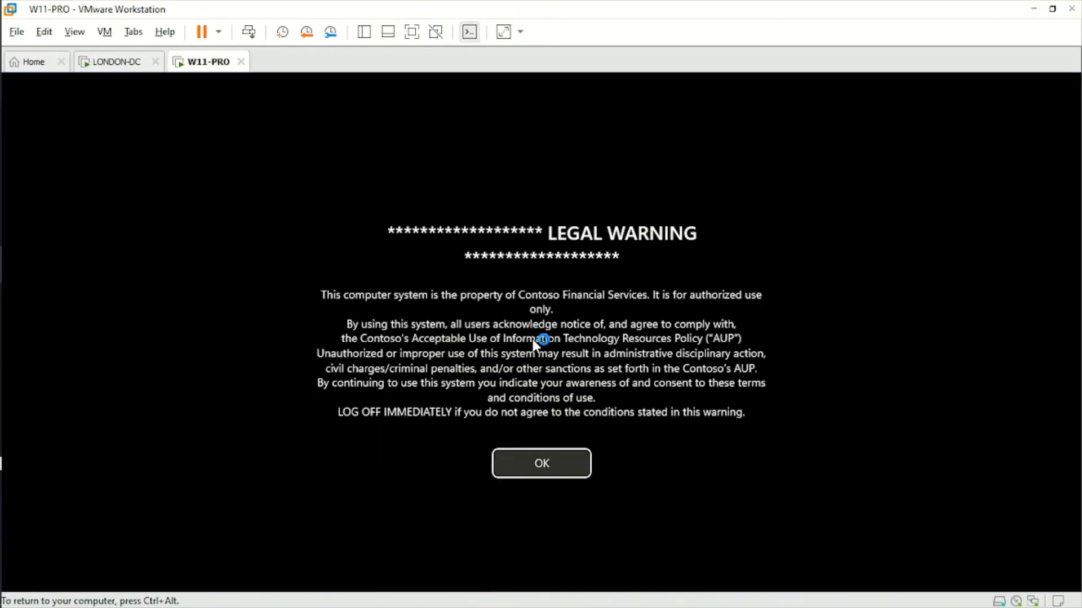
click(548, 467)
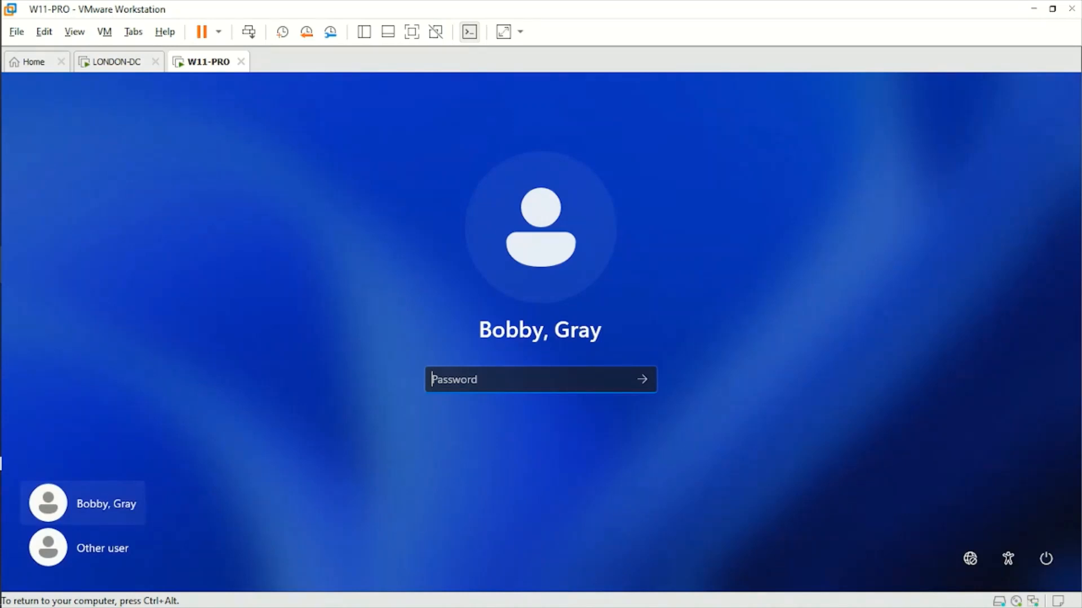
click(113, 61)
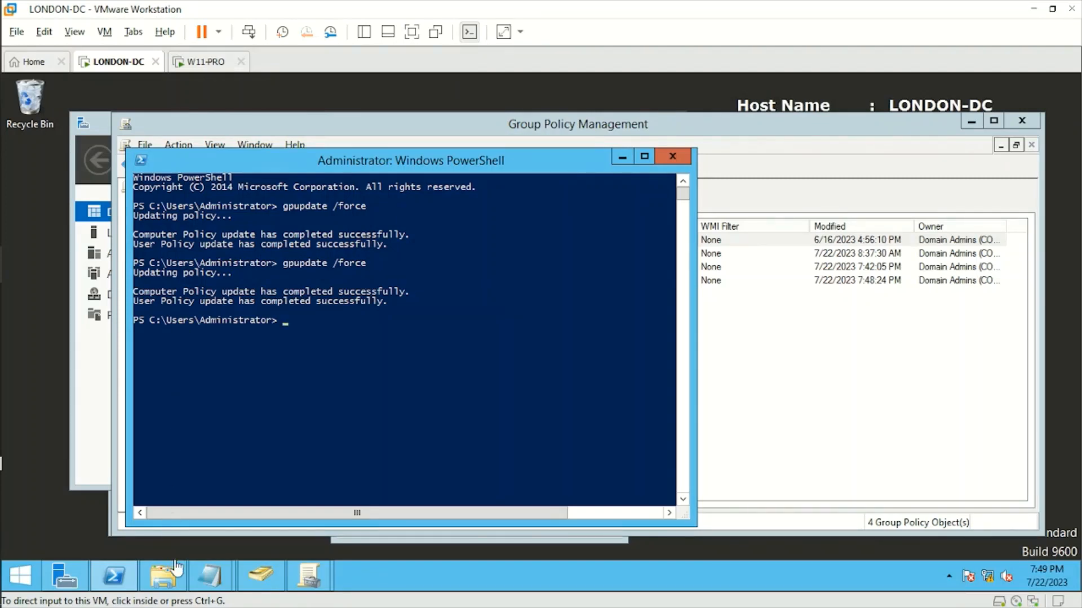
Expand EMEA > UK > LONDON > USERS > HR to list the London HR user accounts
click(260, 575)
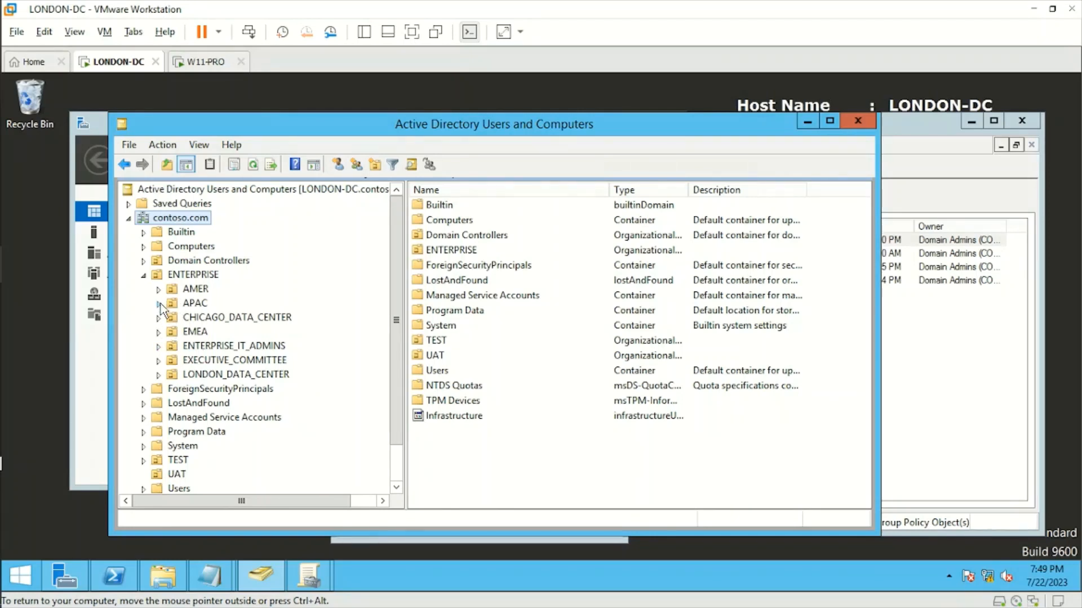
click(159, 332)
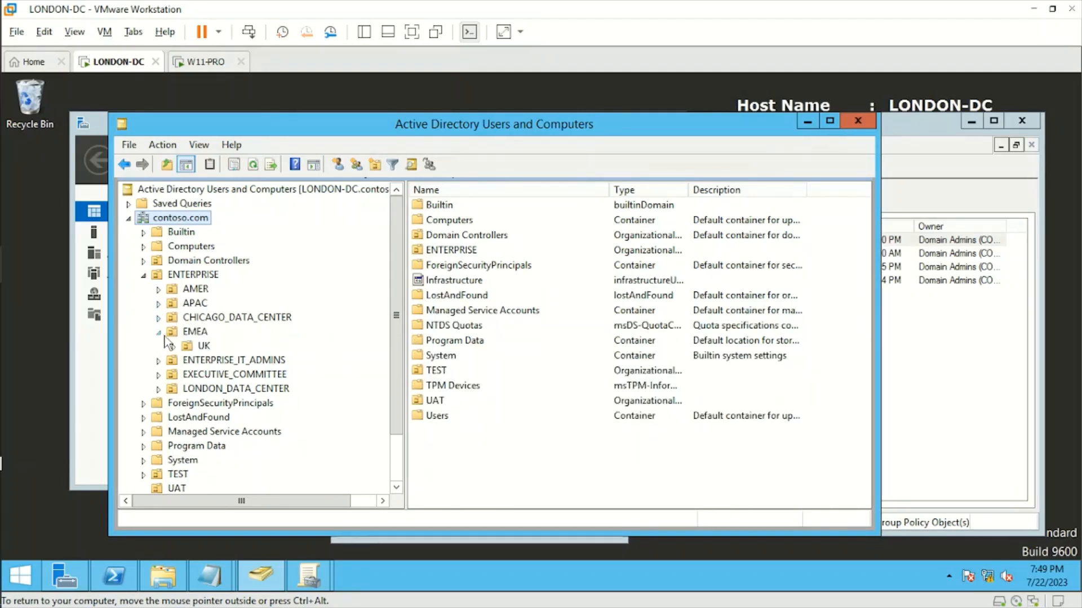
click(173, 347)
click(189, 361)
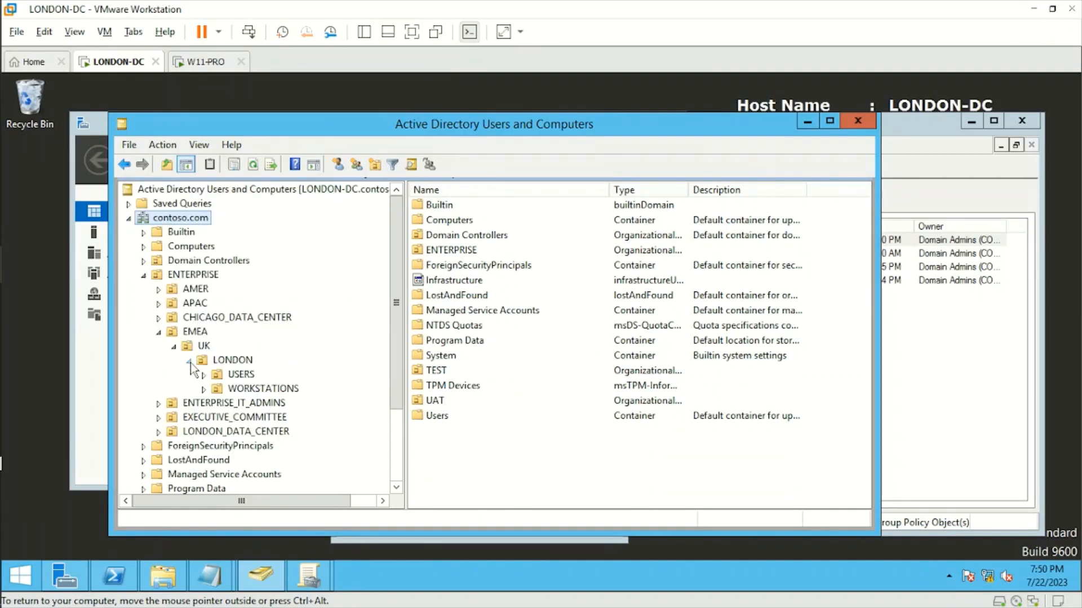
click(226, 375)
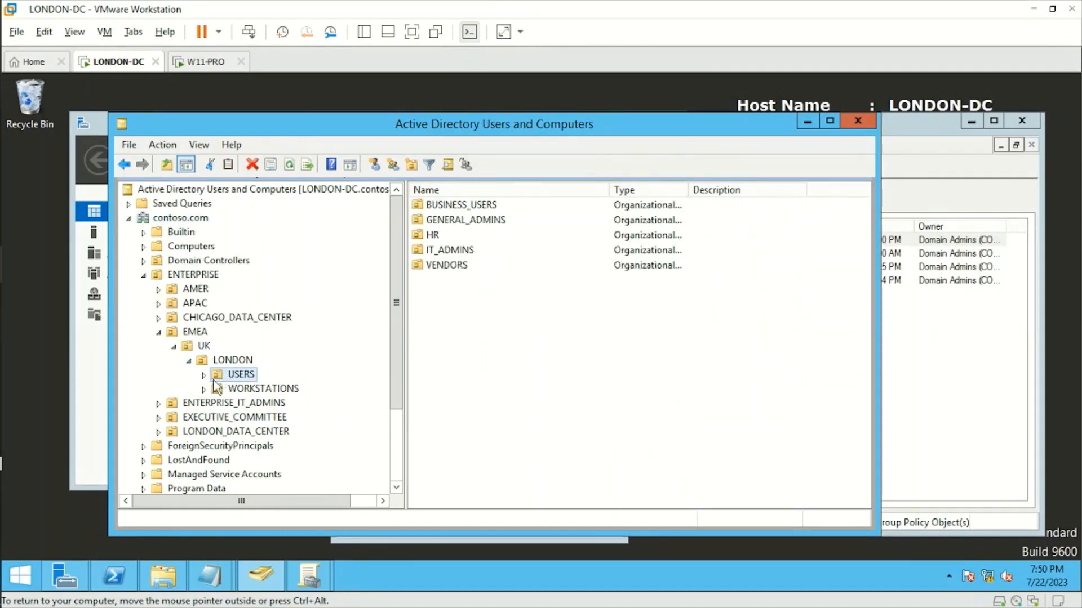
click(203, 375)
click(249, 417)
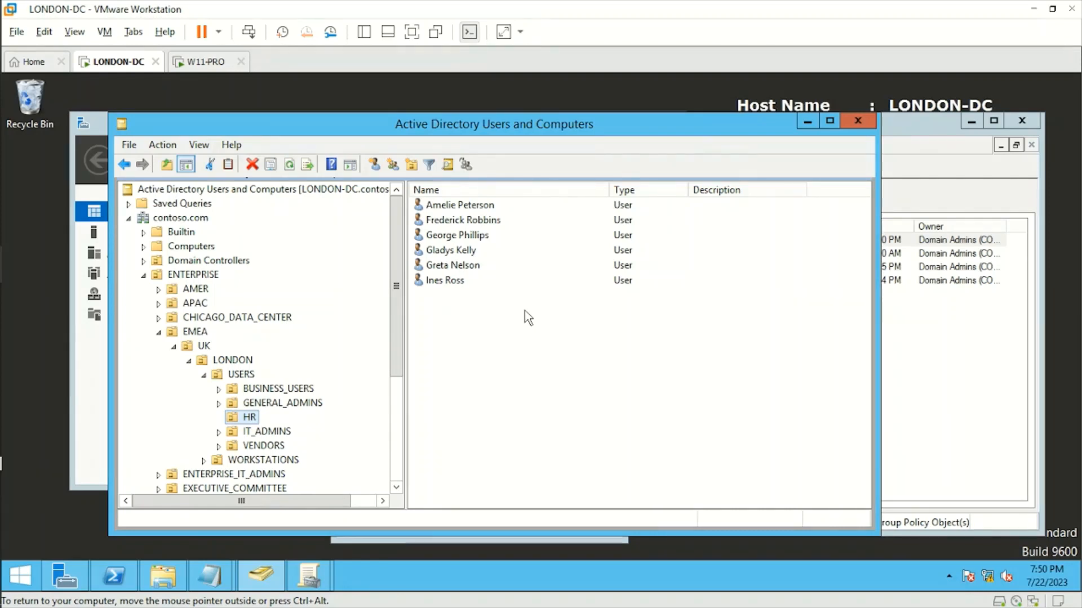
Reset the third HR user's password, with no change required at next logon
right_click(471, 238)
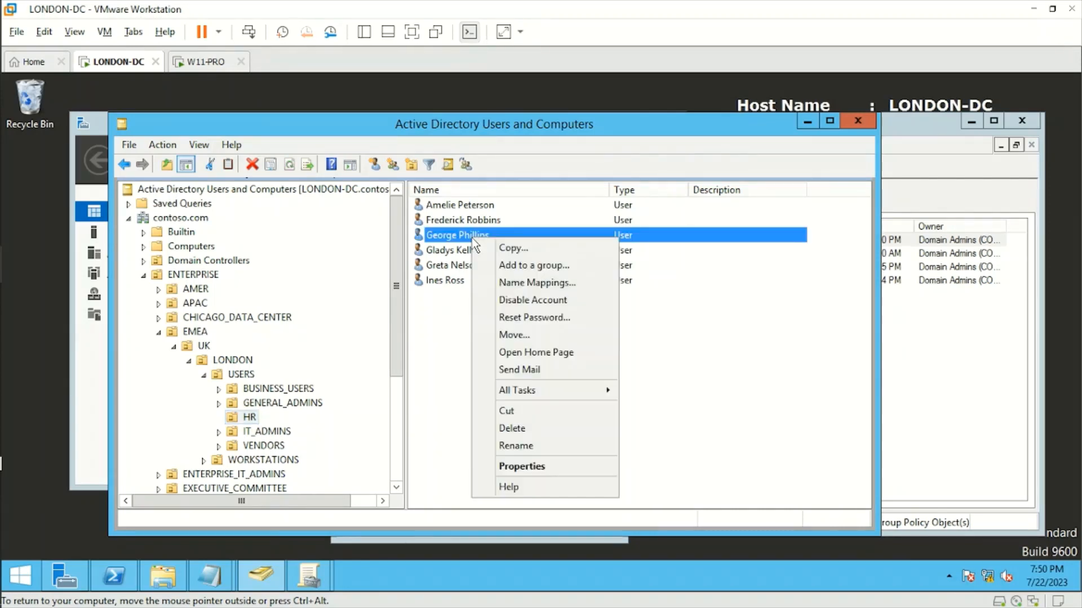
click(535, 317)
text(•••••••••)
key(Tab)
text(•••••••••)
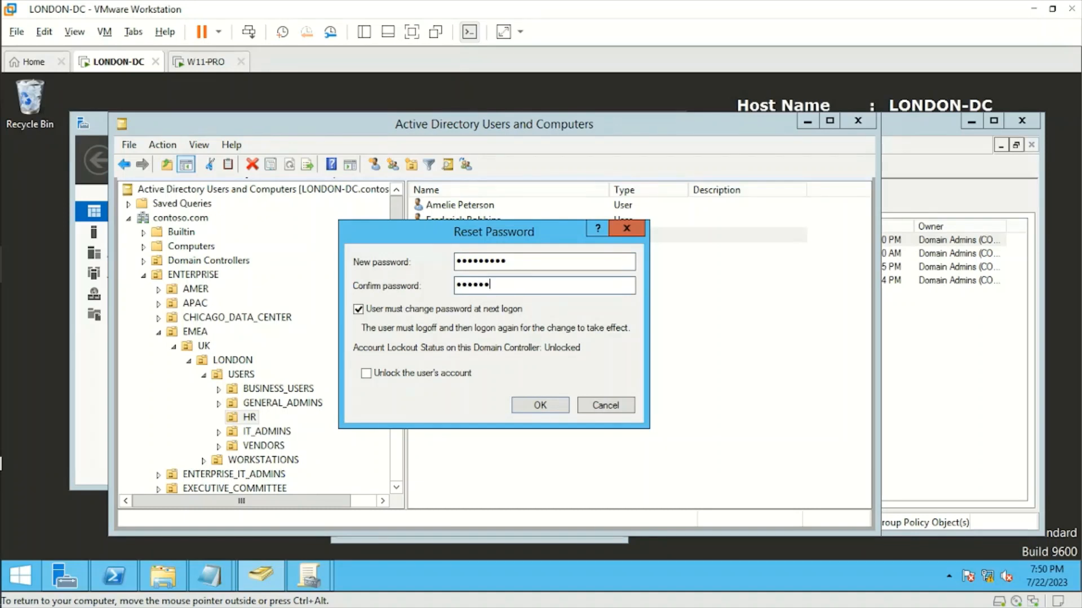
click(445, 310)
click(516, 405)
click(653, 387)
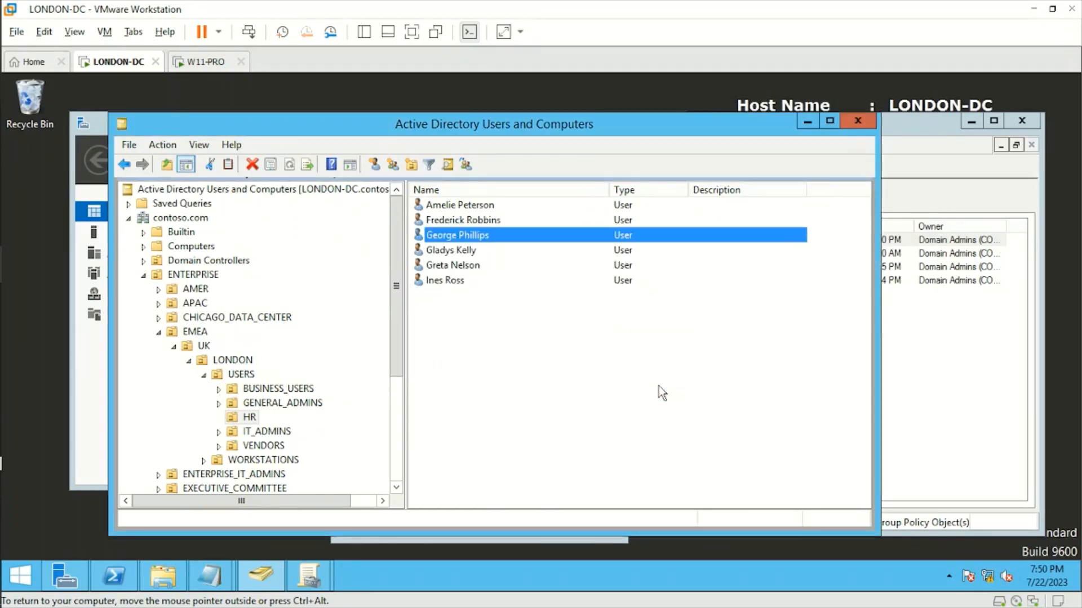
click(212, 63)
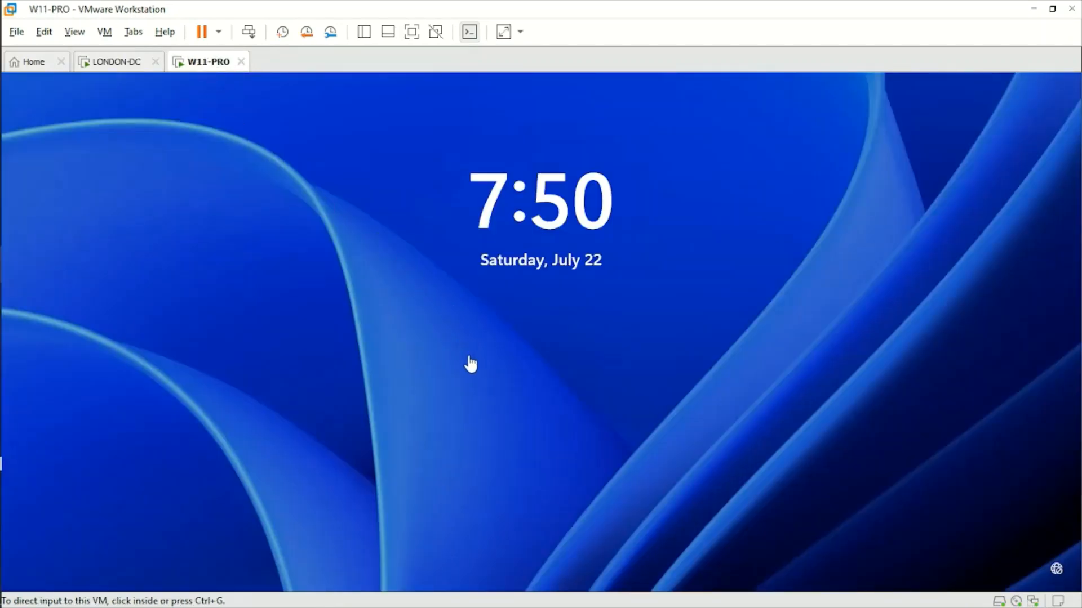
Acknowledge the legal warning and sign in as the HR user with the HR user's username and new password
click(445, 365)
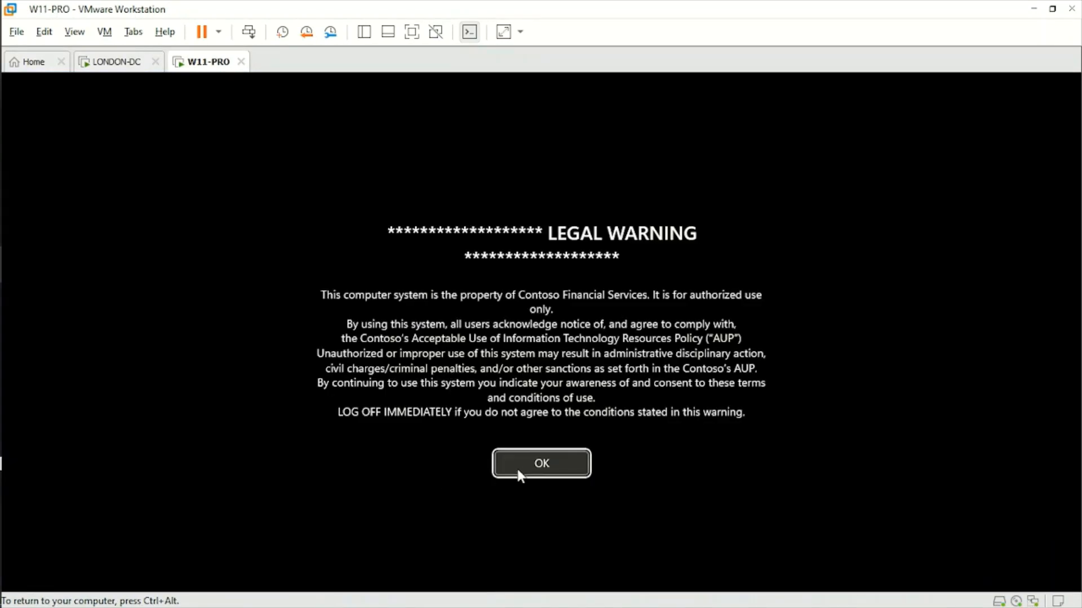
click(518, 469)
click(88, 547)
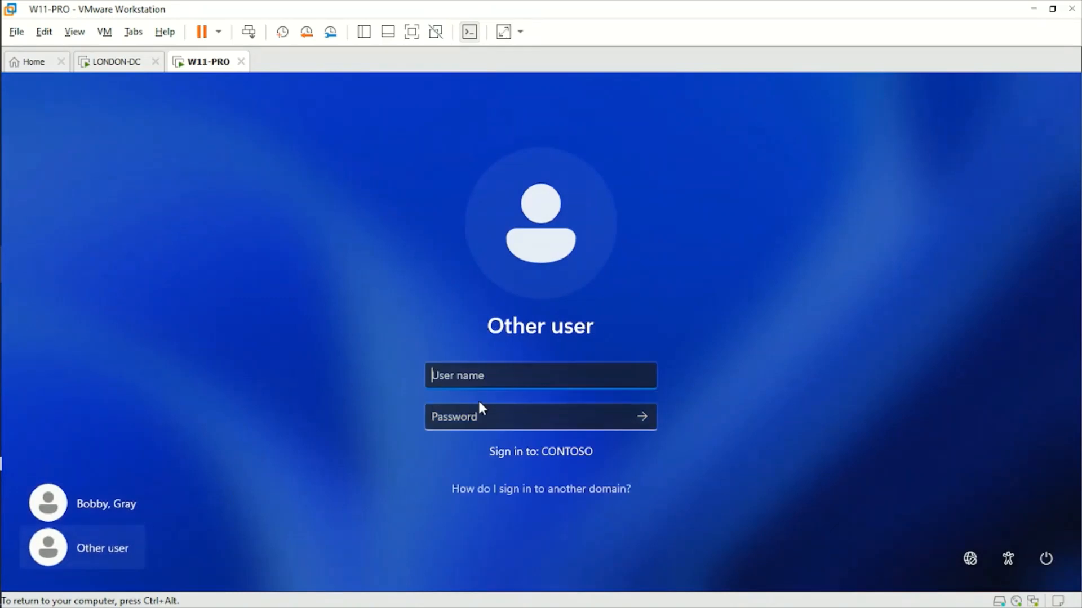
text(george)
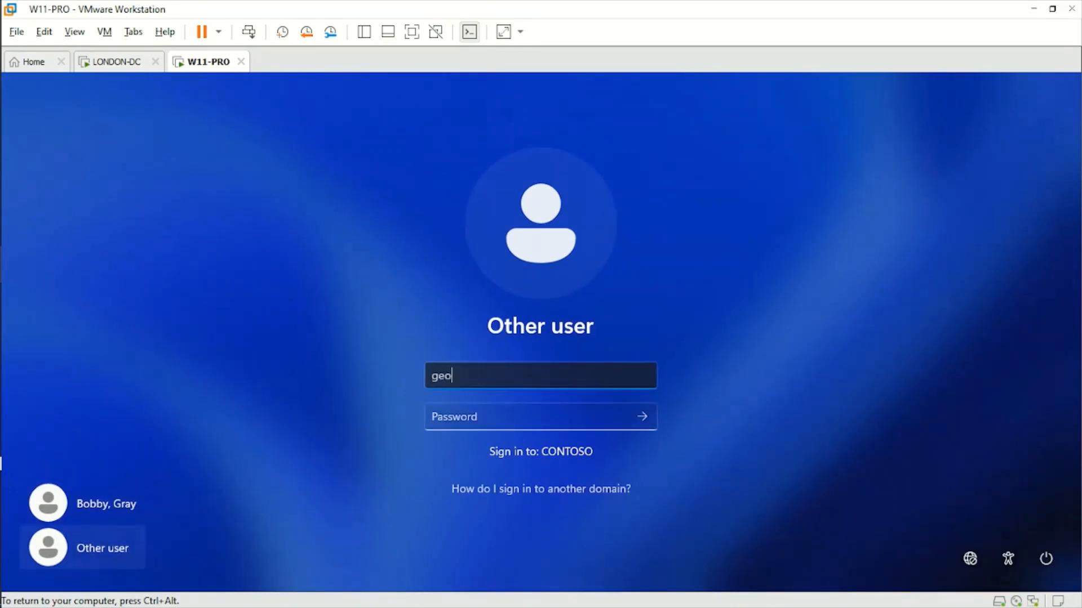
key(Tab)
text(Pa55w.rd12)
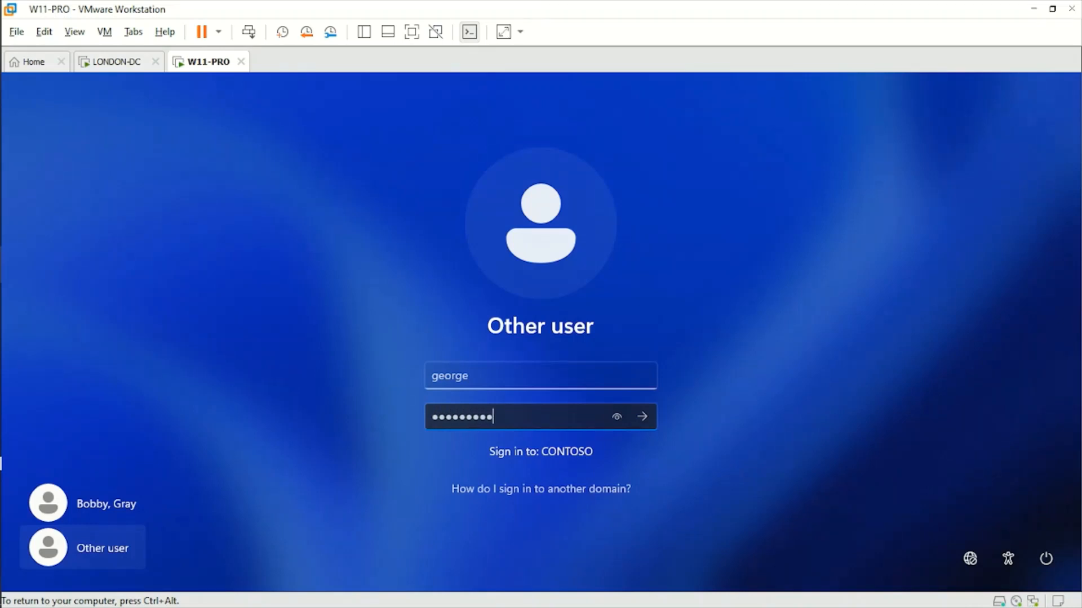
click(642, 422)
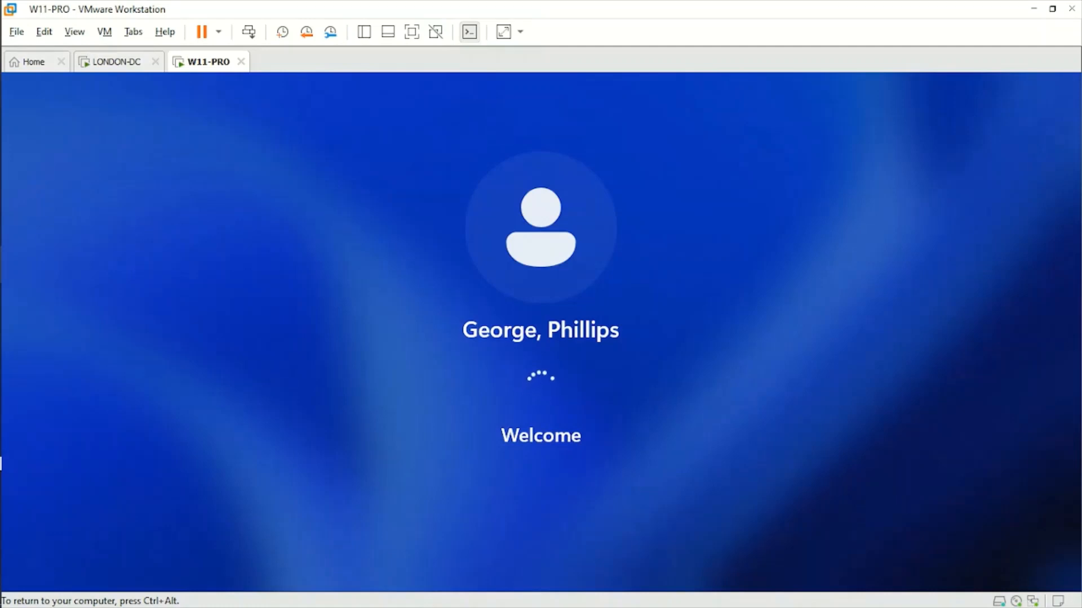
Release input from the client and check back on the LONDON-DC domain controller
key(ctrl+alt)
click(116, 63)
click(204, 62)
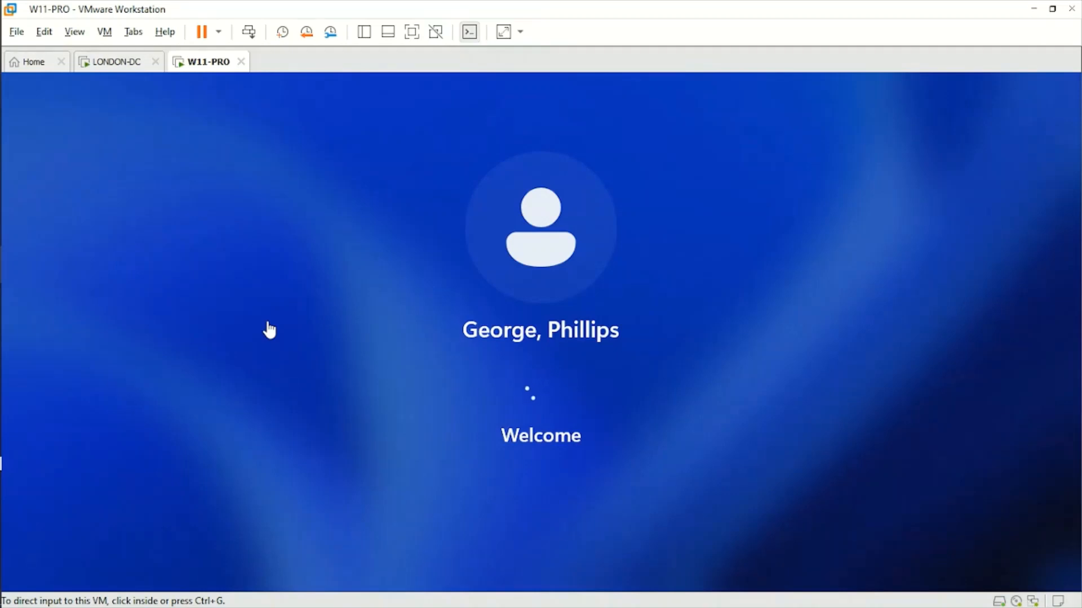
click(116, 63)
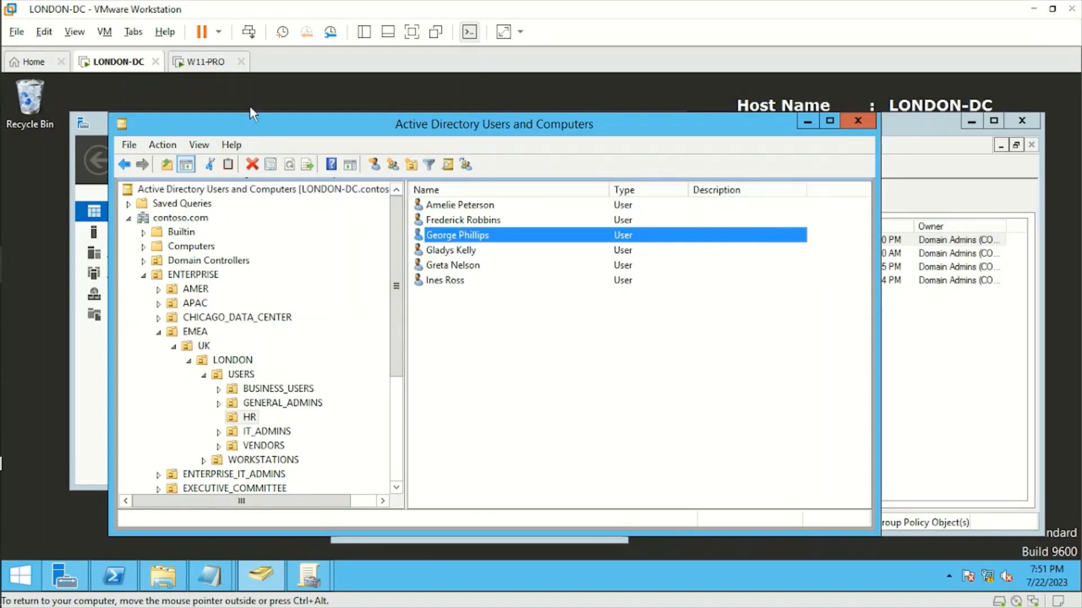
Return to W11-PRO, where the 'This might take a few minutes' screen is showing
click(206, 62)
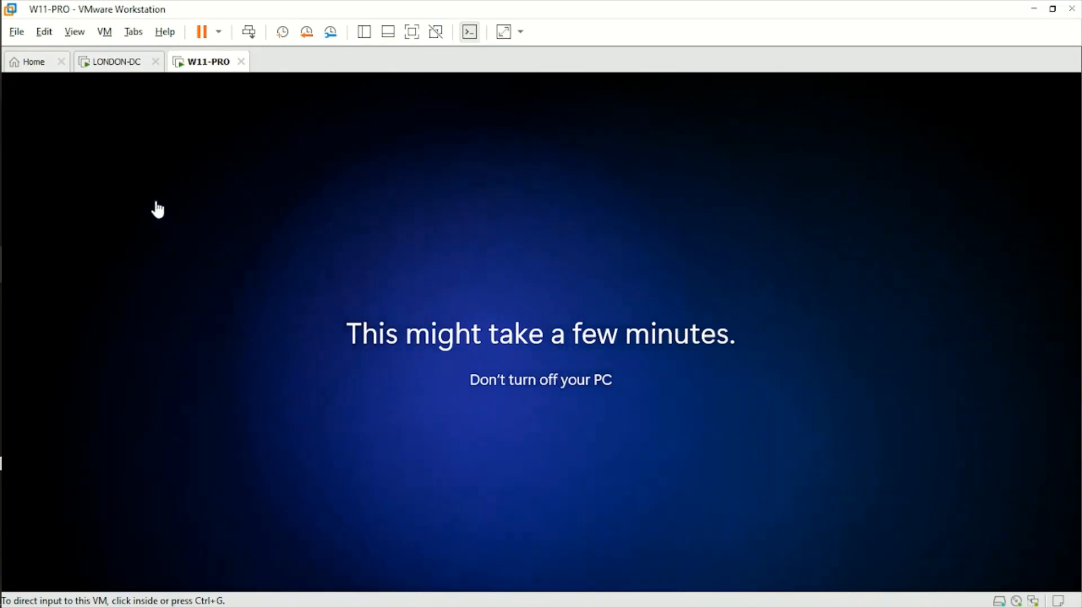
On the domain controller, review and close the Wallpaper share properties
click(114, 60)
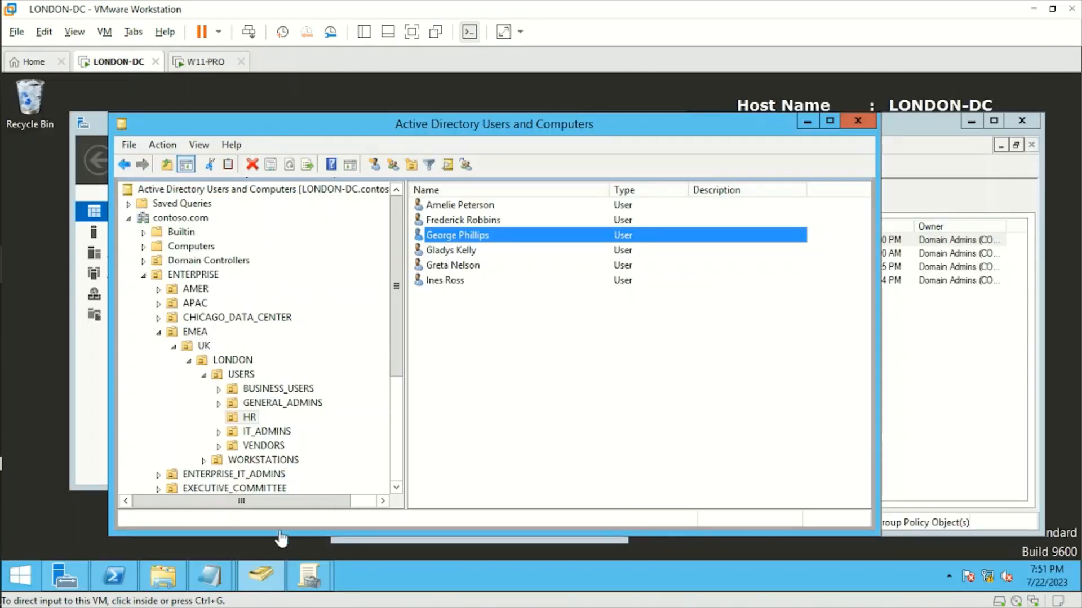
click(163, 576)
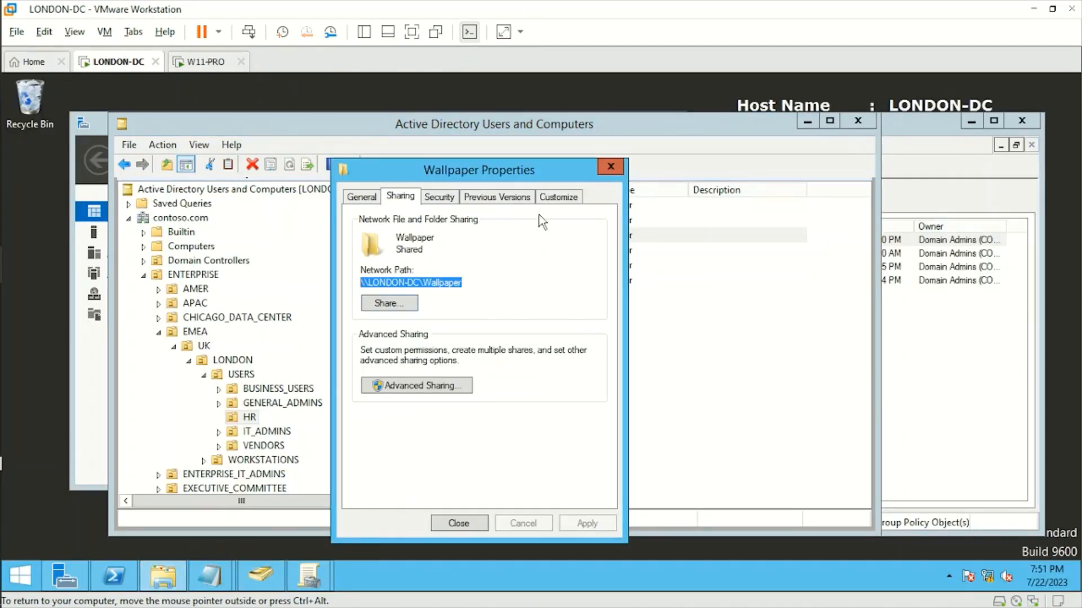
click(608, 167)
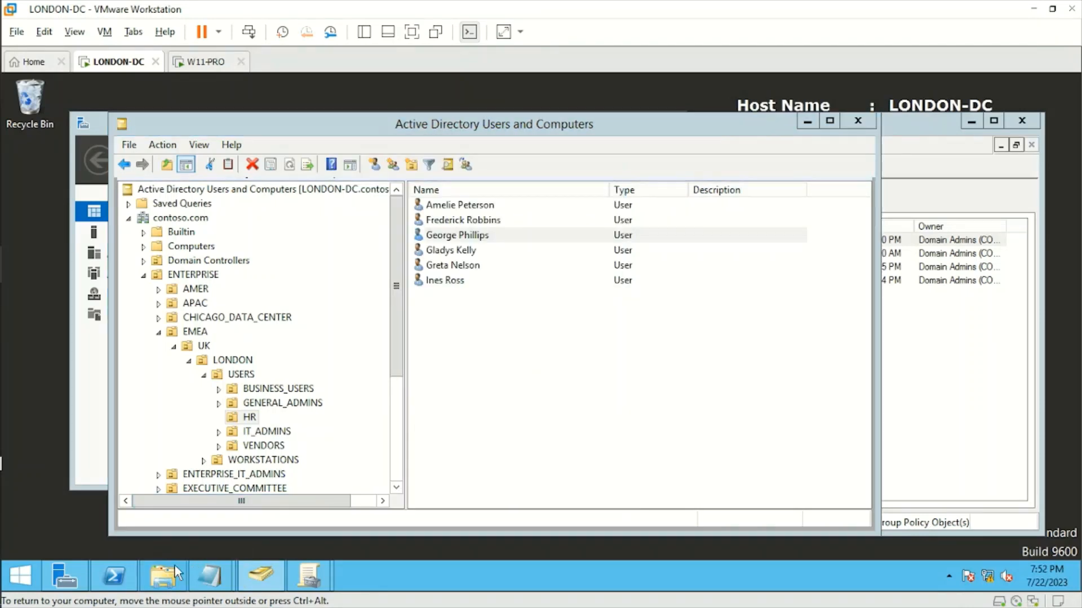
View Wallpaper.jpg from the C:\Wallpaper folder in File Explorer
click(165, 576)
double_click(524, 366)
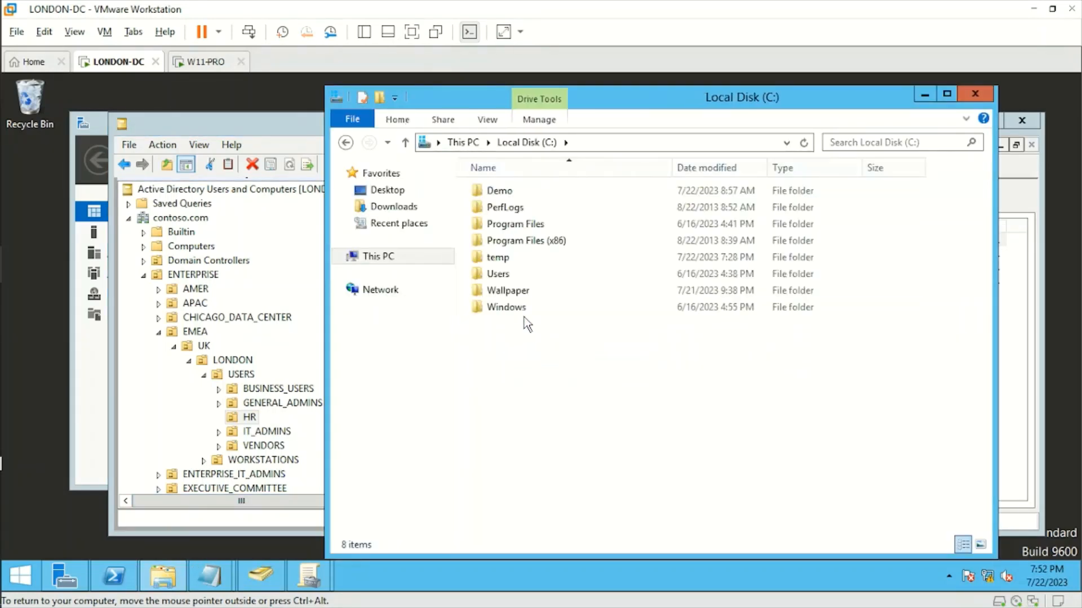
double_click(520, 291)
click(521, 171)
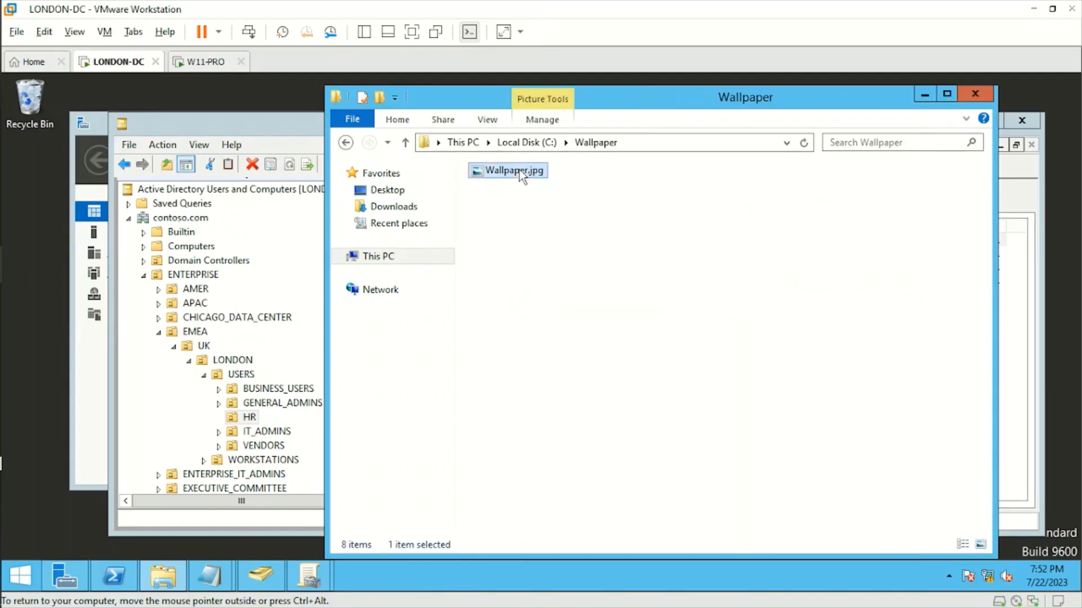
double_click(521, 172)
scroll(563, 355, down, 1)
scroll(563, 355, up, 1)
click(208, 63)
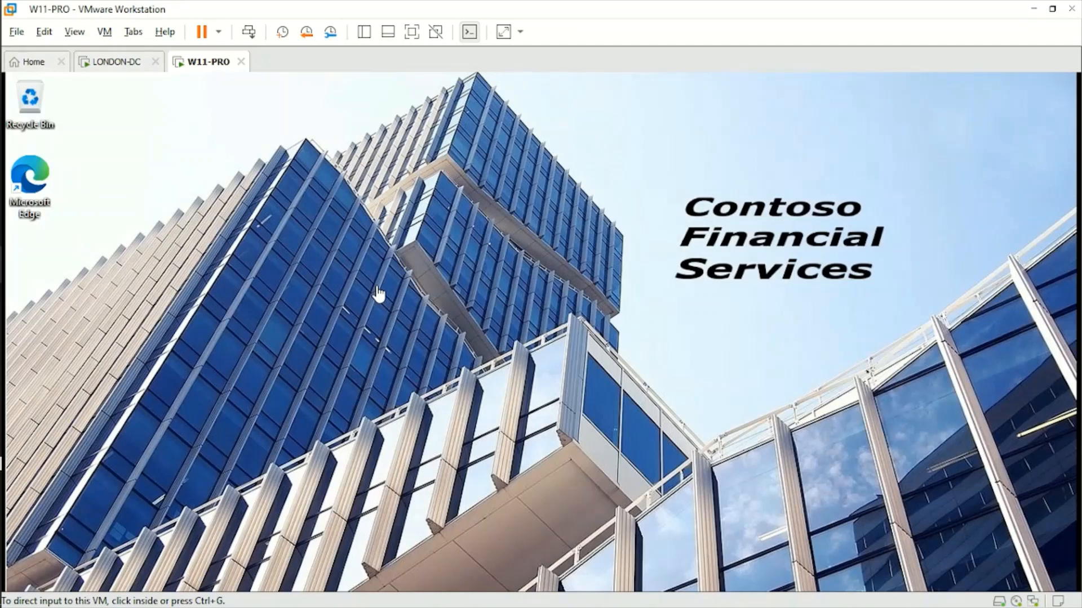
Open the Start menu on the HR user's desktop showing the Contoso Financial Services wallpaper
key(super)
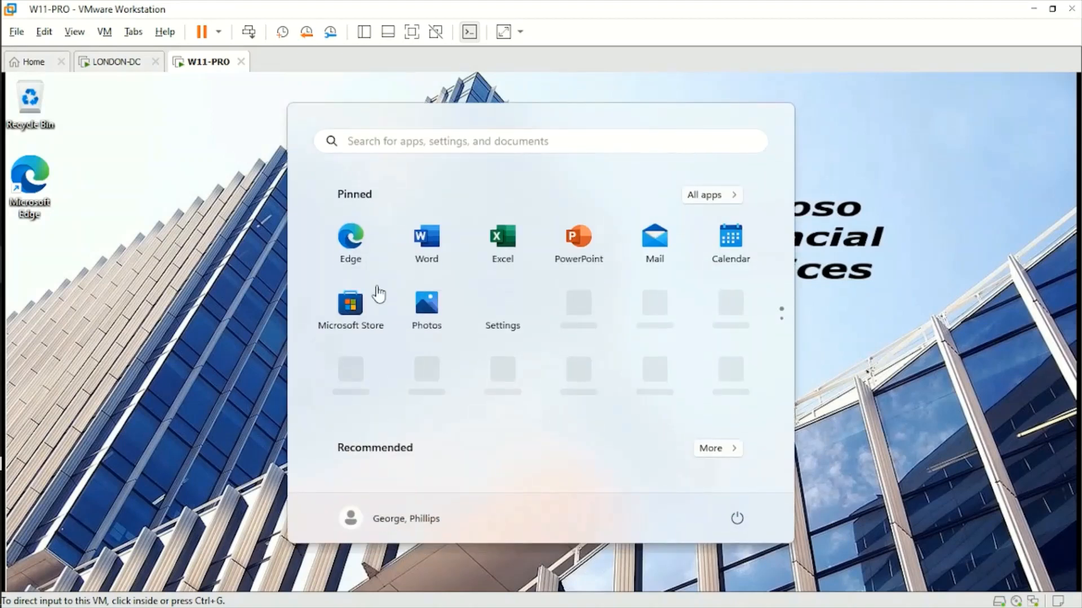